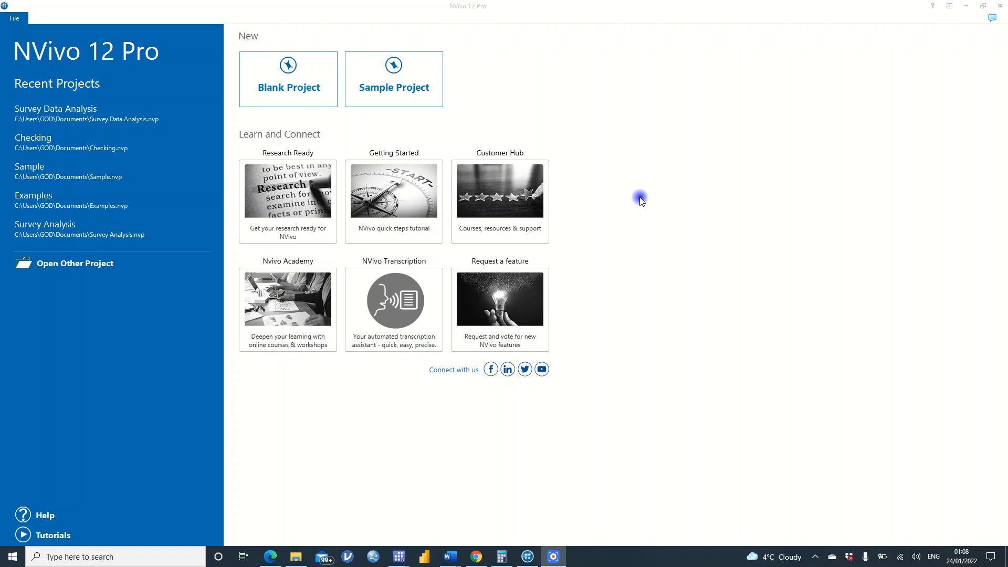
- Create a blank project titled Job Function Analysis and close its quick start page
left_click(313, 74)
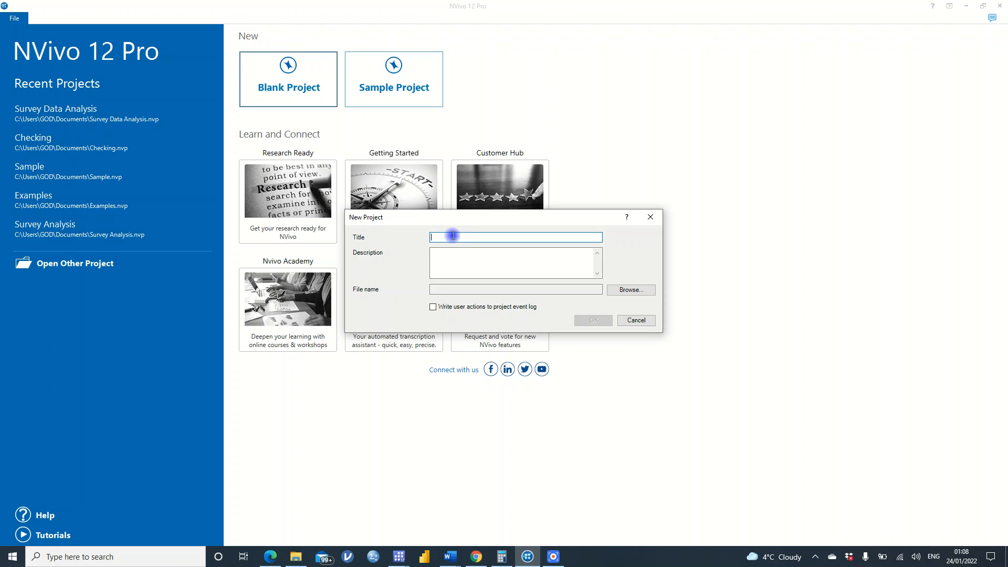
type("Jo")
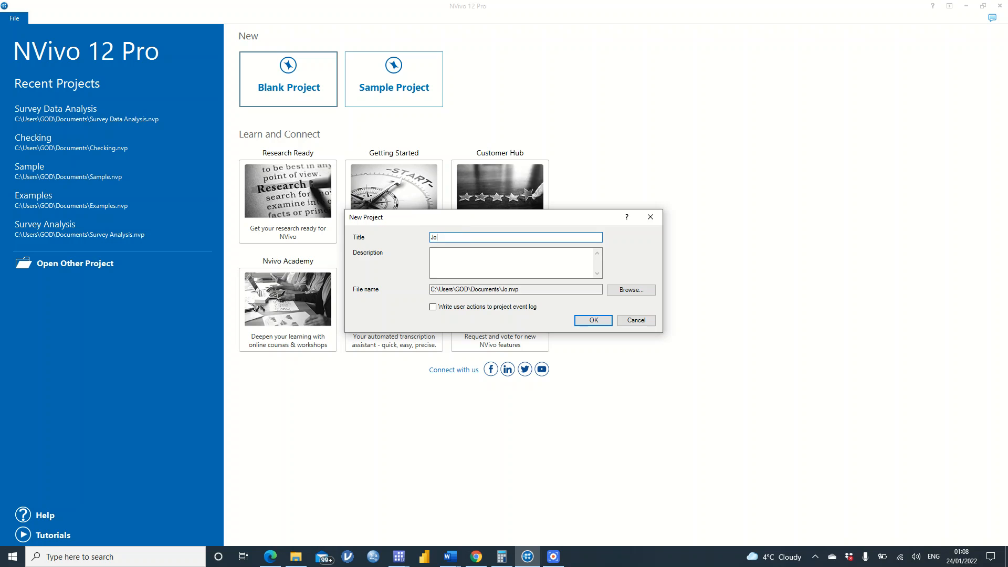
type("b Function Analysis")
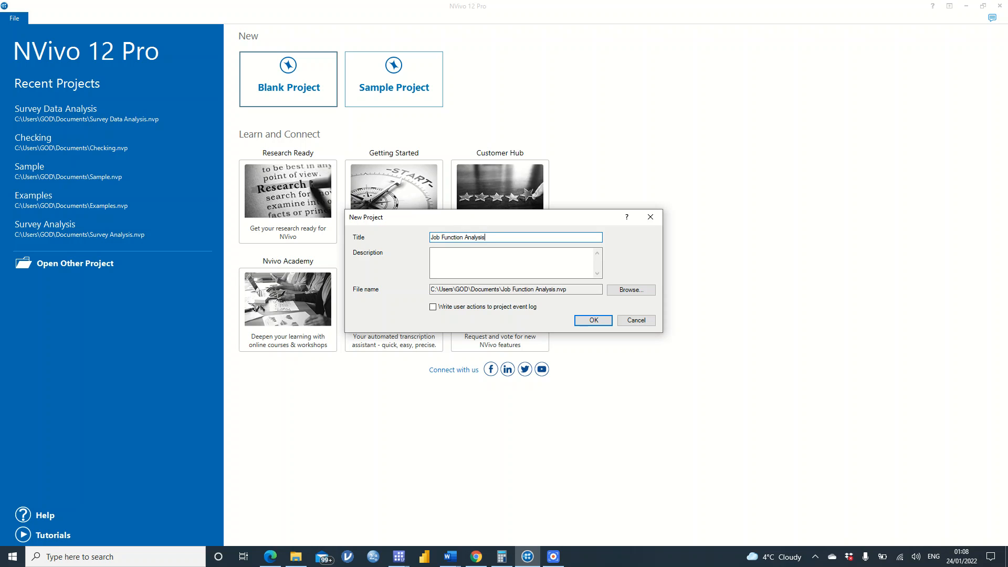
left_click(462, 261)
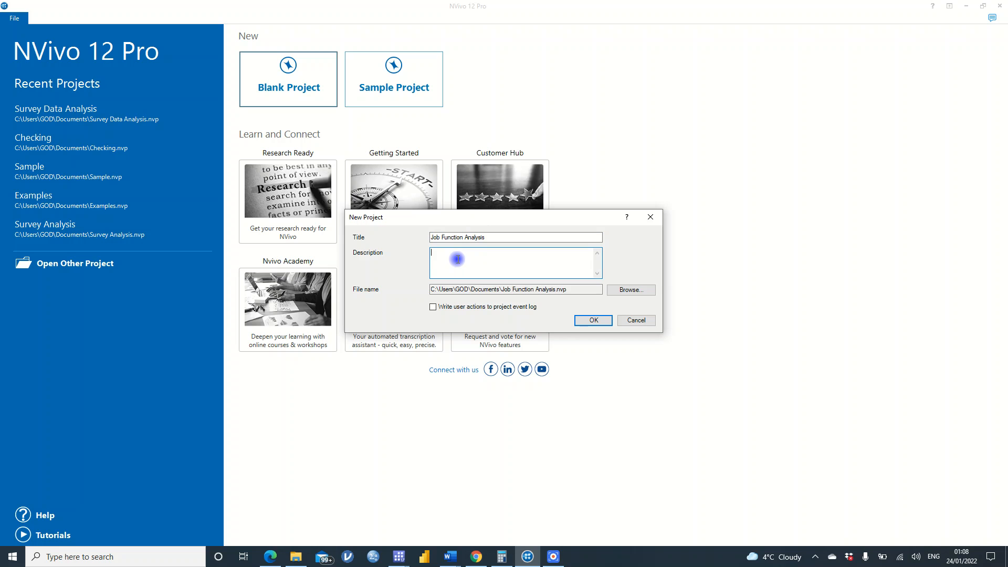
left_click(593, 321)
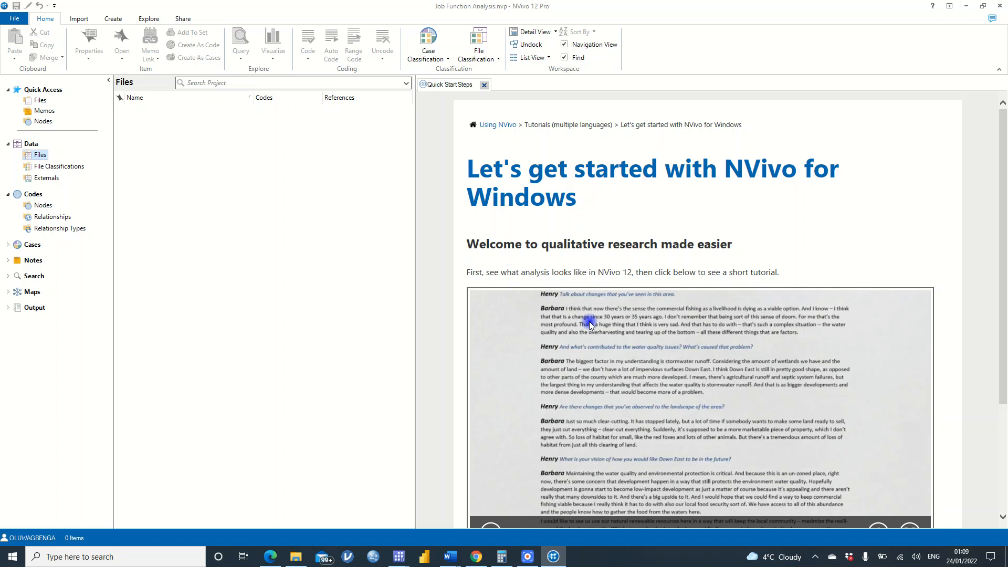
left_click(485, 85)
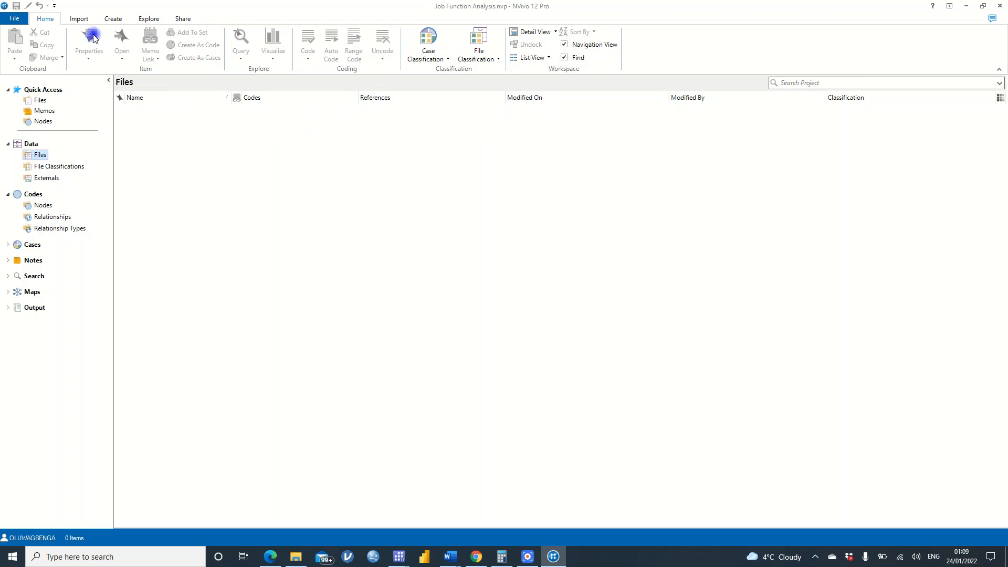
left_click(83, 19)
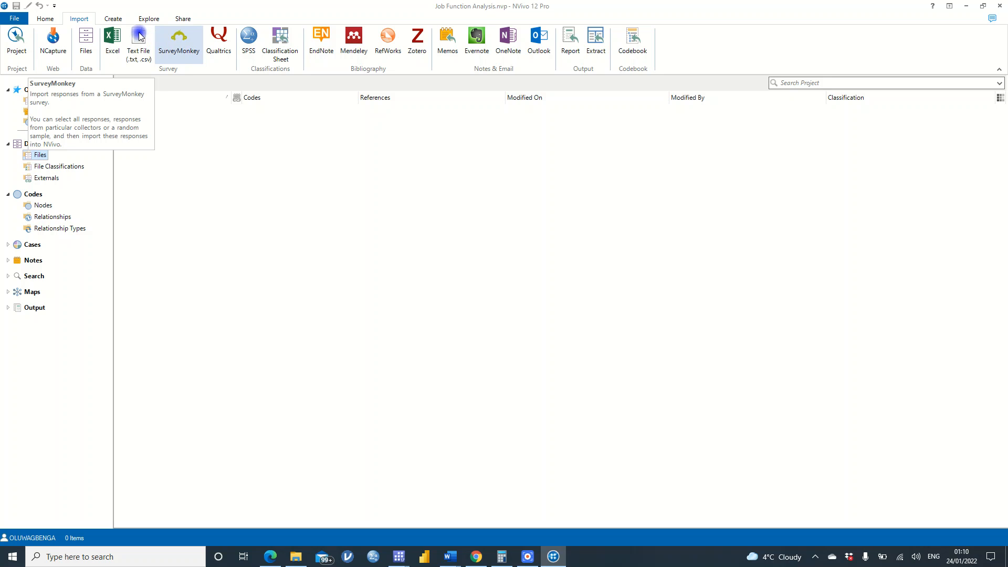
left_click(113, 20)
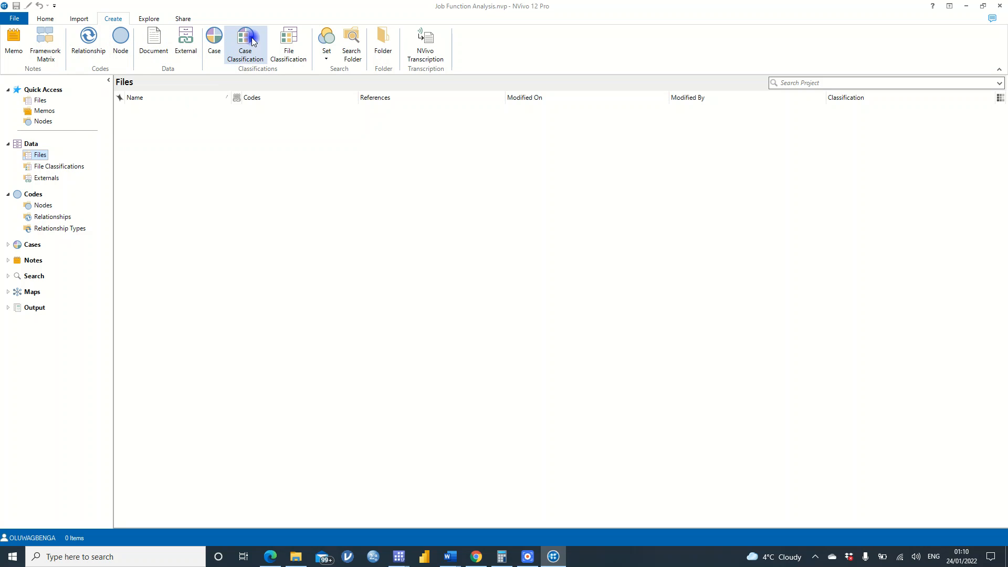
left_click(150, 19)
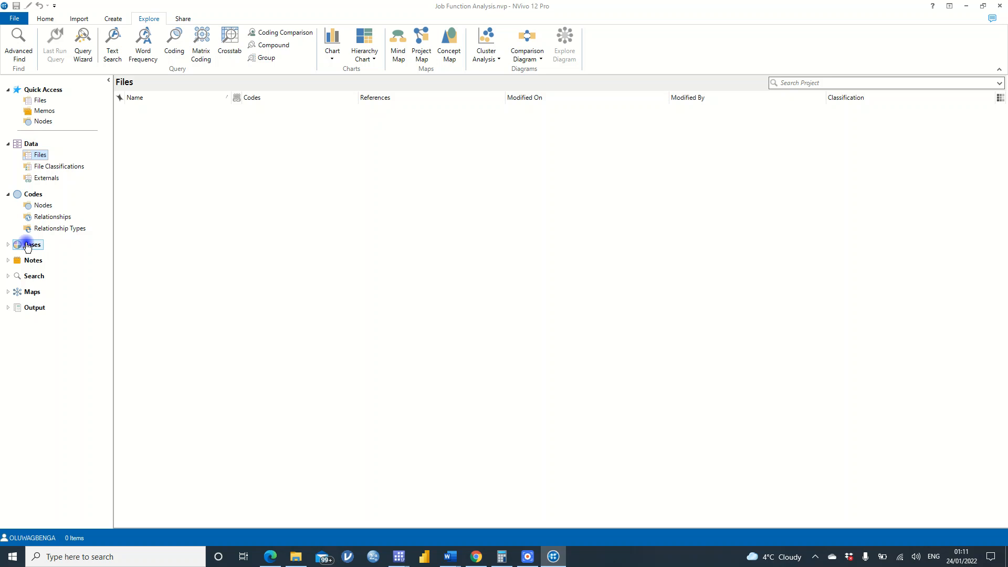
left_click(30, 144)
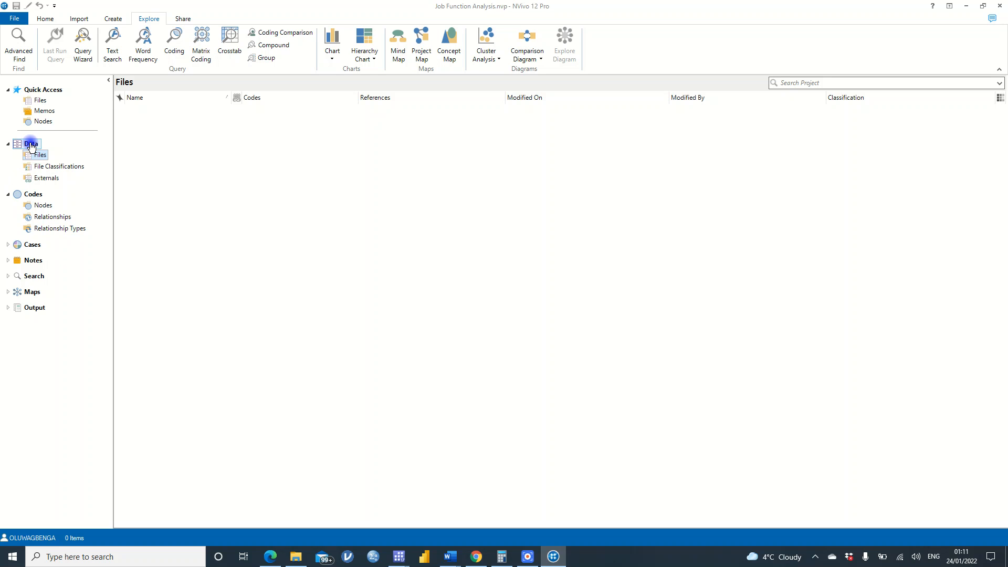
left_click(34, 196)
- Start an Excel survey import using the Sample Dataset workbook from the Desktop
left_click(78, 20)
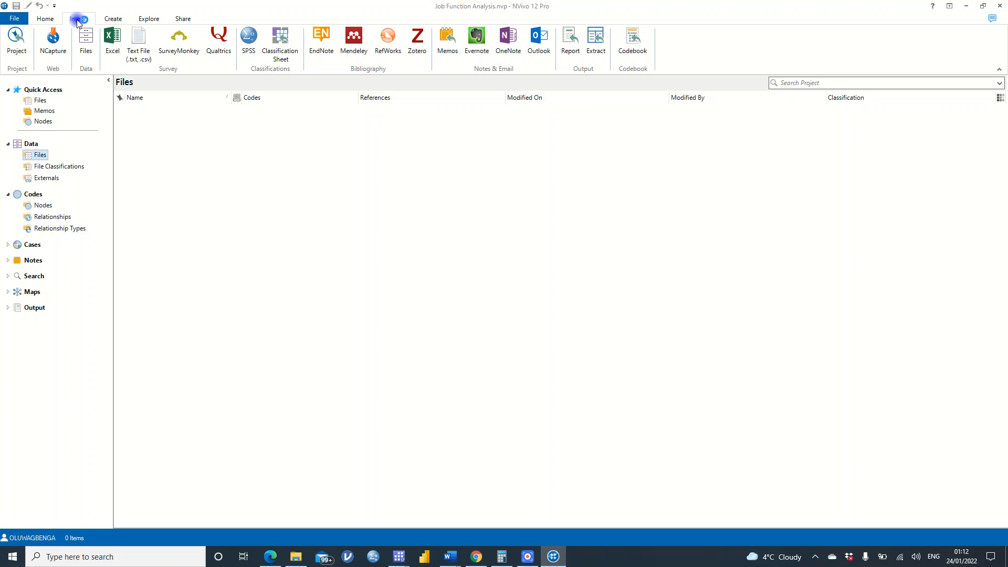
left_click(115, 48)
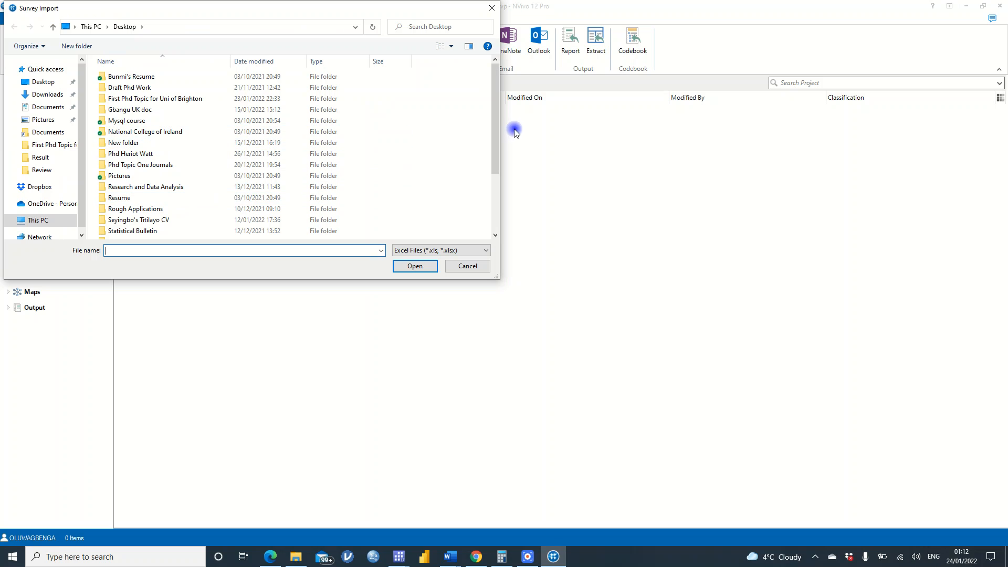
left_click_drag(496, 128, 499, 197)
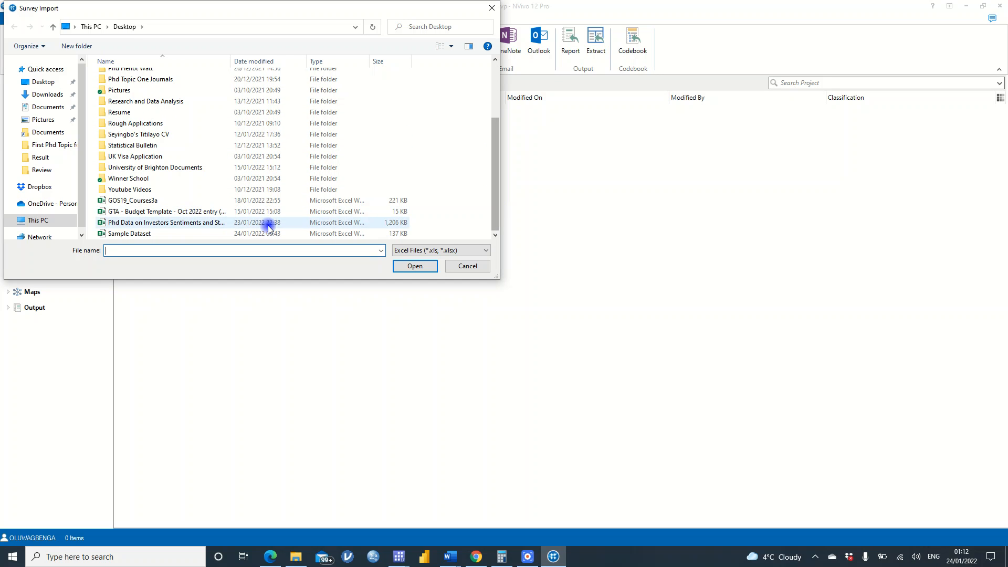
left_click(212, 234)
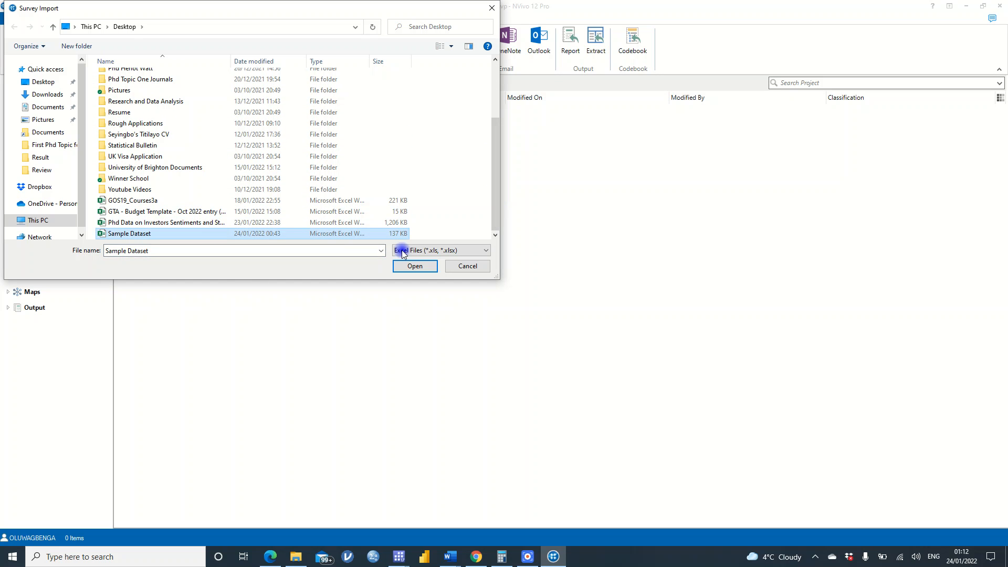
left_click(415, 267)
left_click(412, 266)
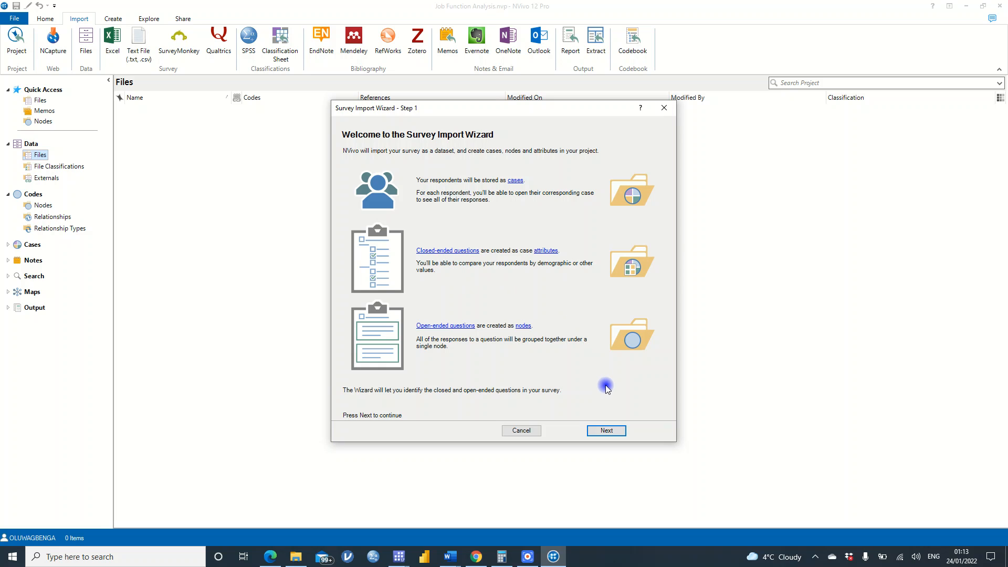
- Accept the Raw Coded worksheet with one header row and Day Month Year dates, and choose ID as each case's unique identifier
left_click(608, 430)
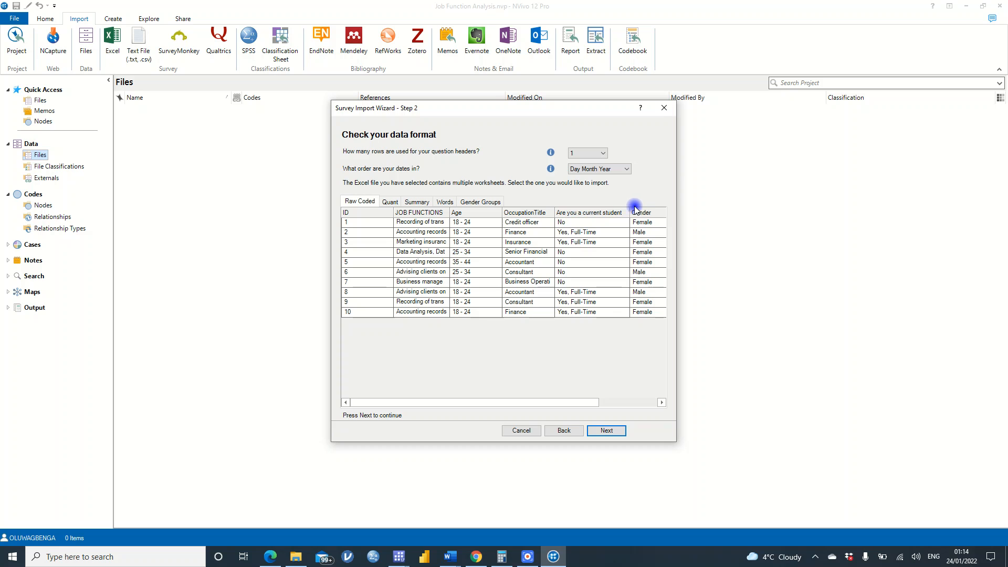
left_click(662, 403)
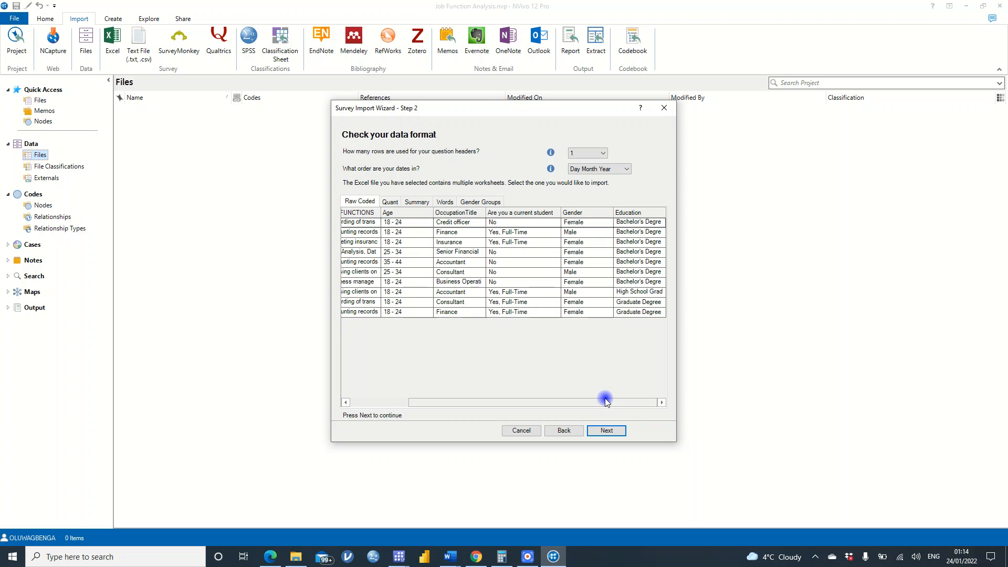
left_click(609, 428)
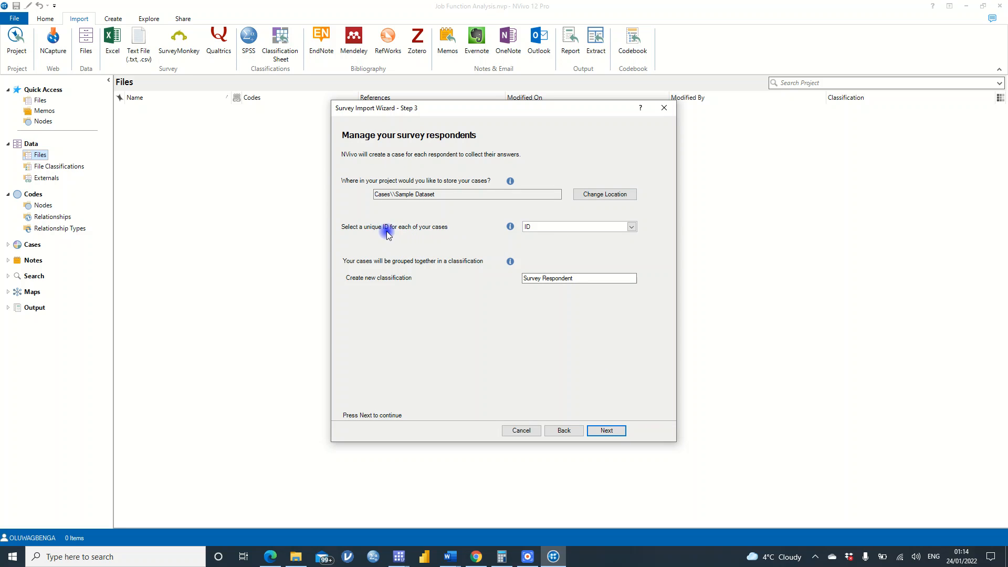
left_click(634, 226)
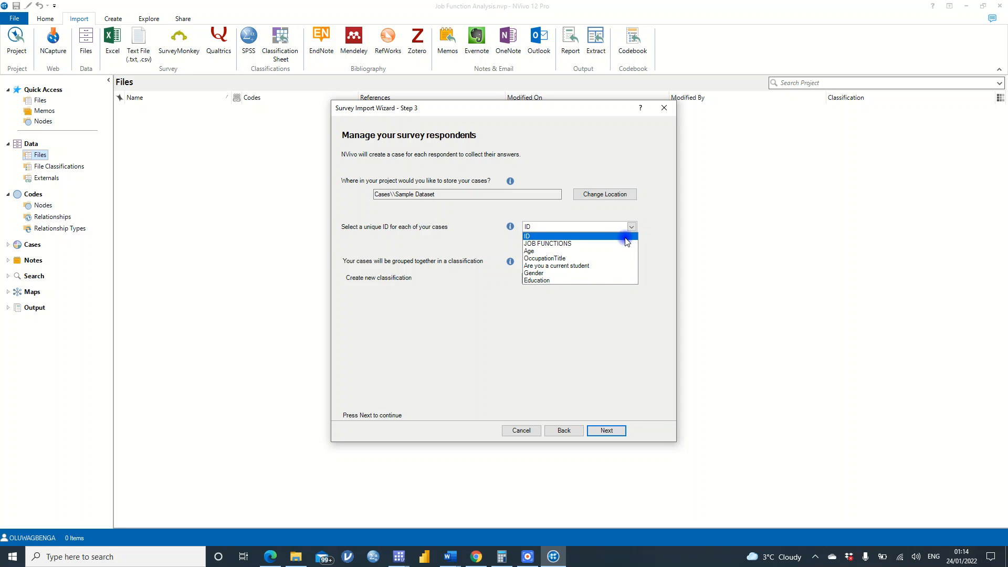
left_click(626, 240)
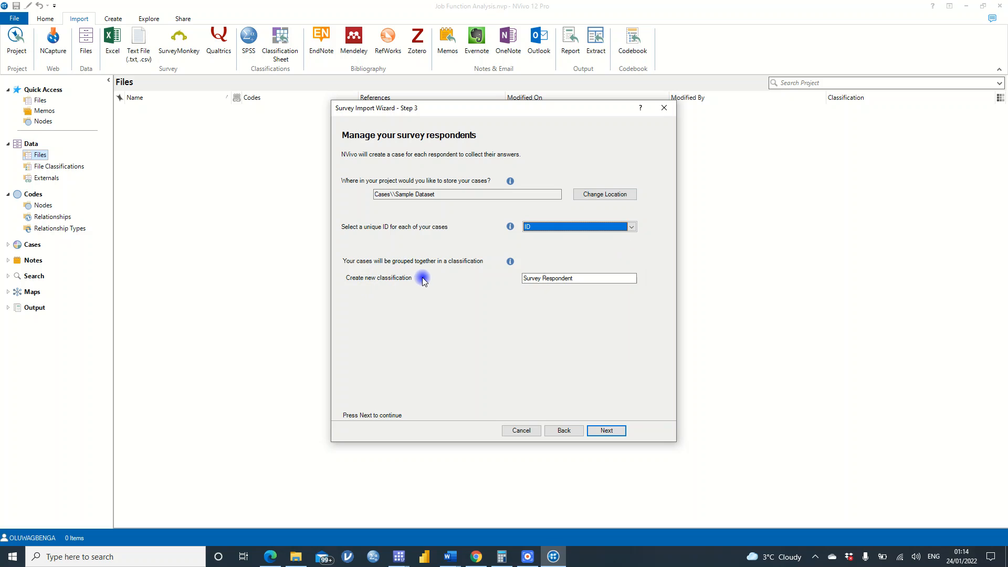
- Name the new case classification Survey Respondent Analysis and complete the import with JOB FUNCTIONS open-ended and the other questions closed-ended
left_click(588, 278)
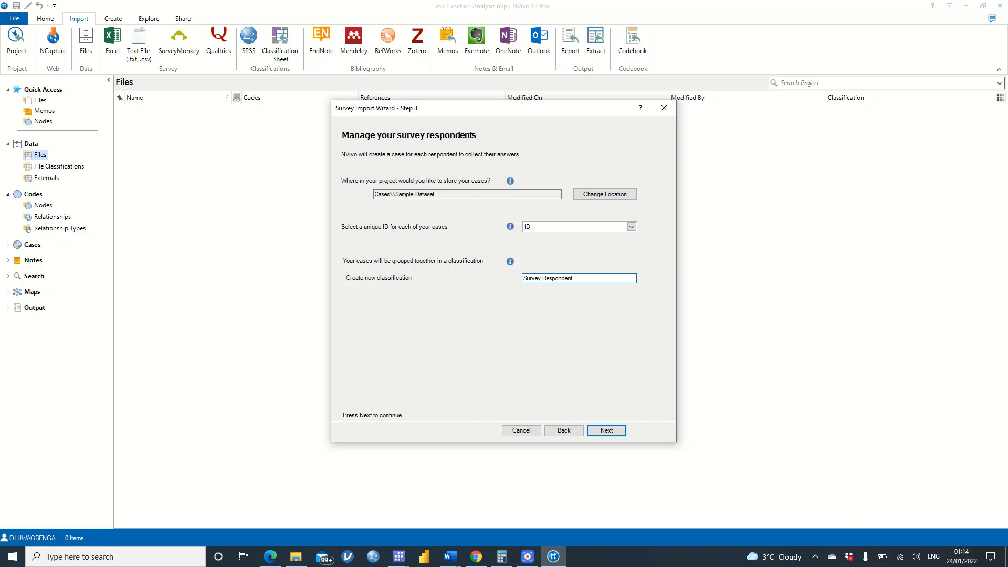
type("Analysis")
left_click(611, 430)
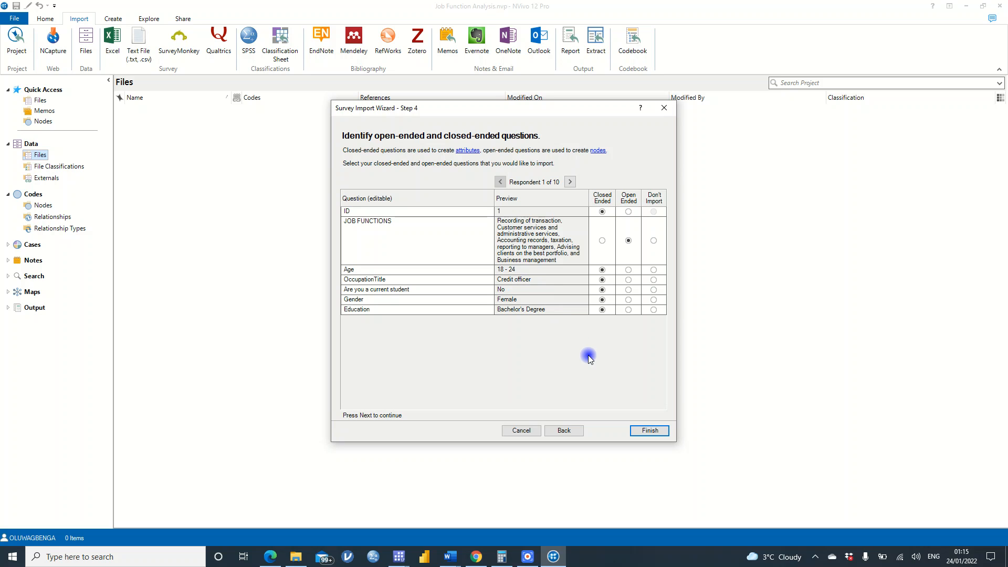
left_click(647, 430)
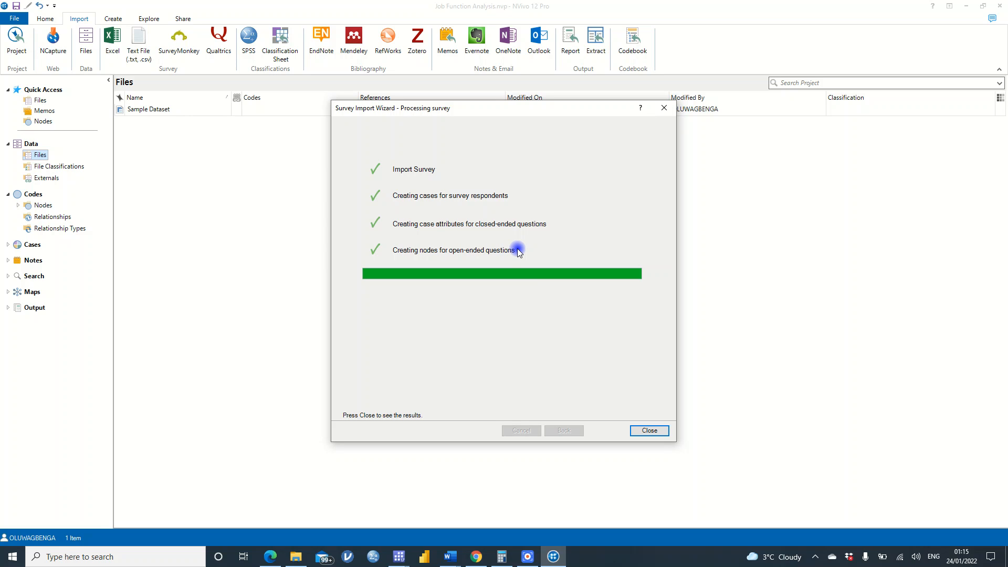
left_click(650, 431)
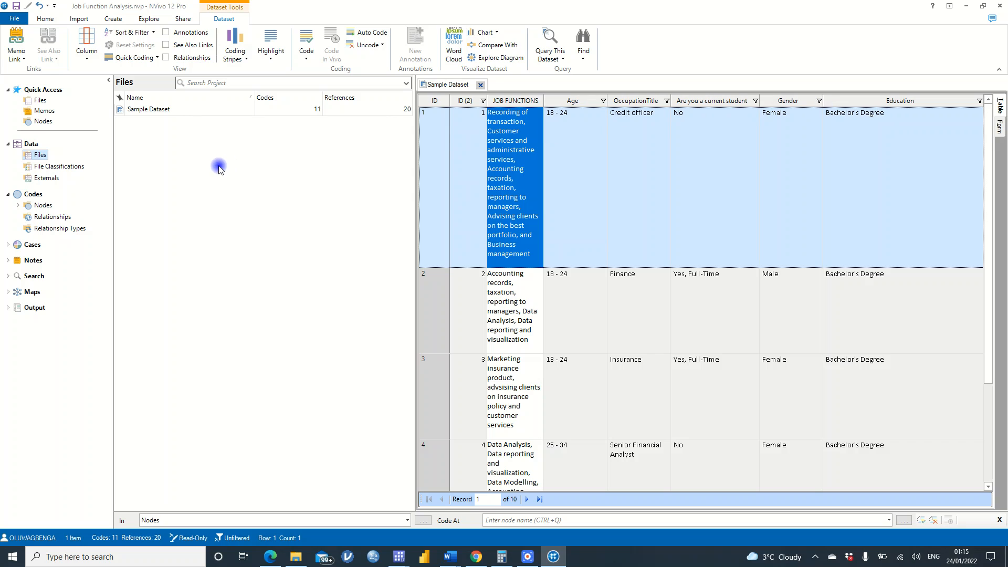
- List the respondent cases stored in the Sample Dataset folder under Cases
left_click(9, 245)
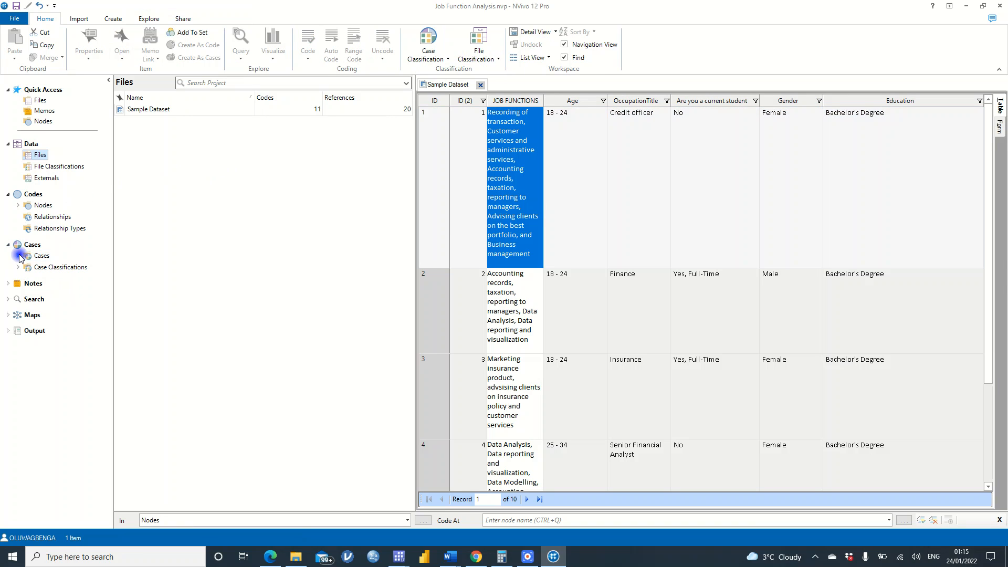
left_click(18, 256)
left_click(58, 268)
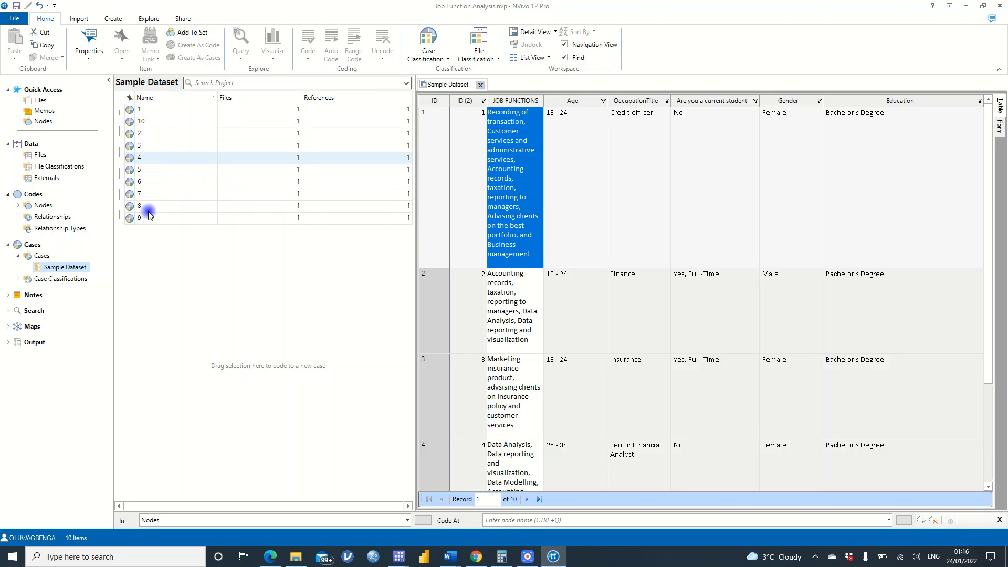
- Open the Survey Respondent Analysis case classification and examine the attributes of respondents 1 and 10
left_click(19, 279)
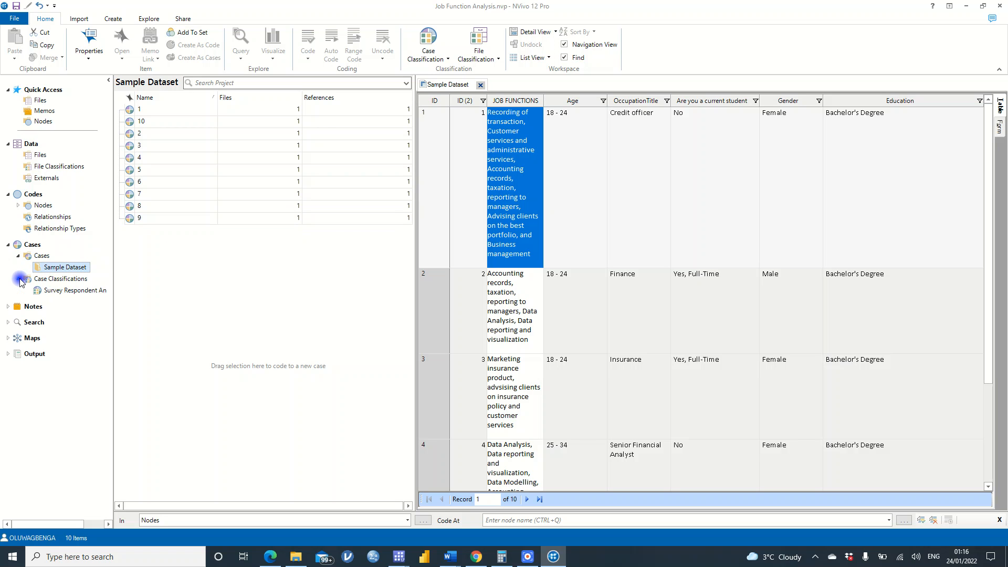
left_click(76, 292)
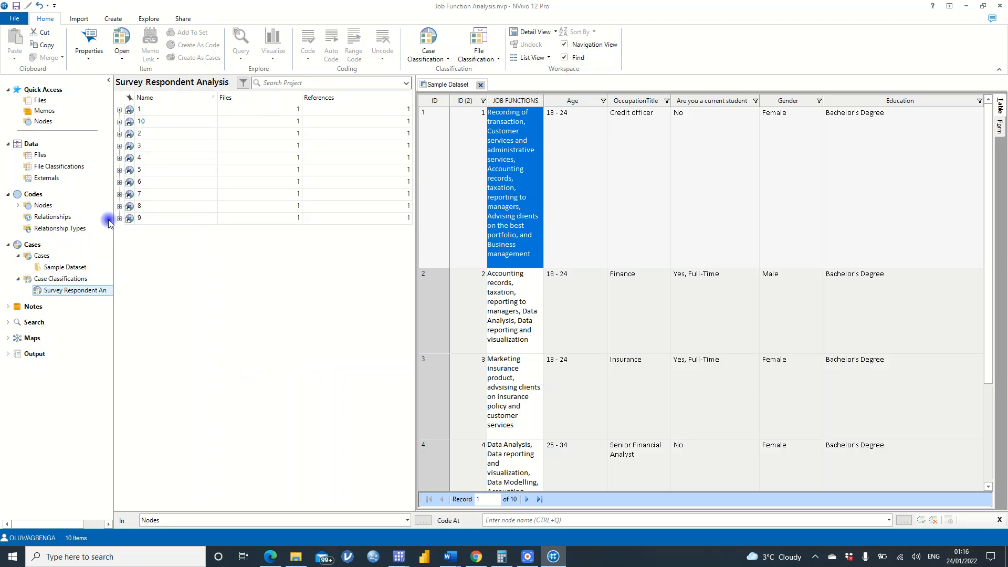
left_click(120, 110)
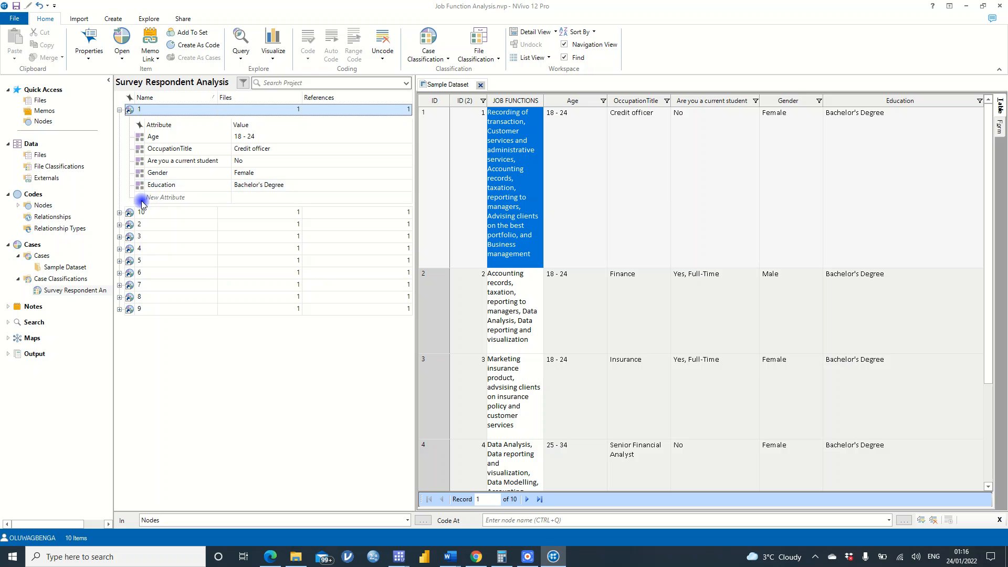
left_click(120, 212)
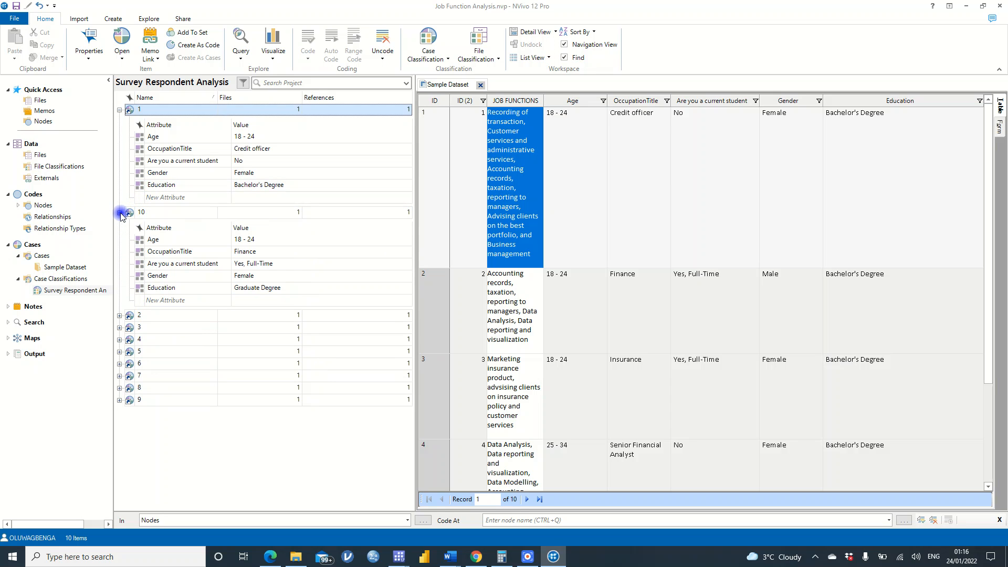
left_click(142, 241)
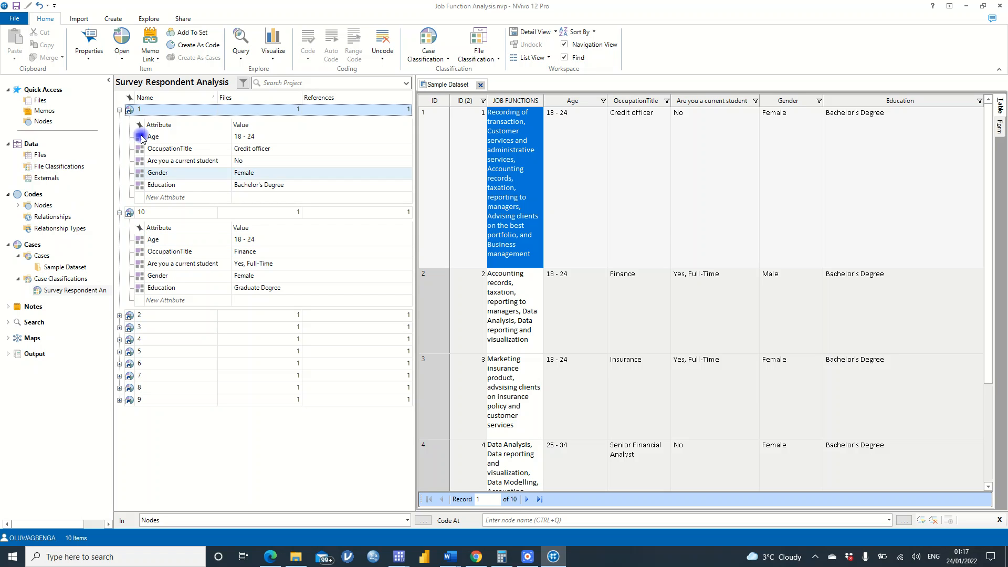
- Create a new text attribute named Employed for the cases in the Survey Respondent Analysis classification
right_click(142, 110)
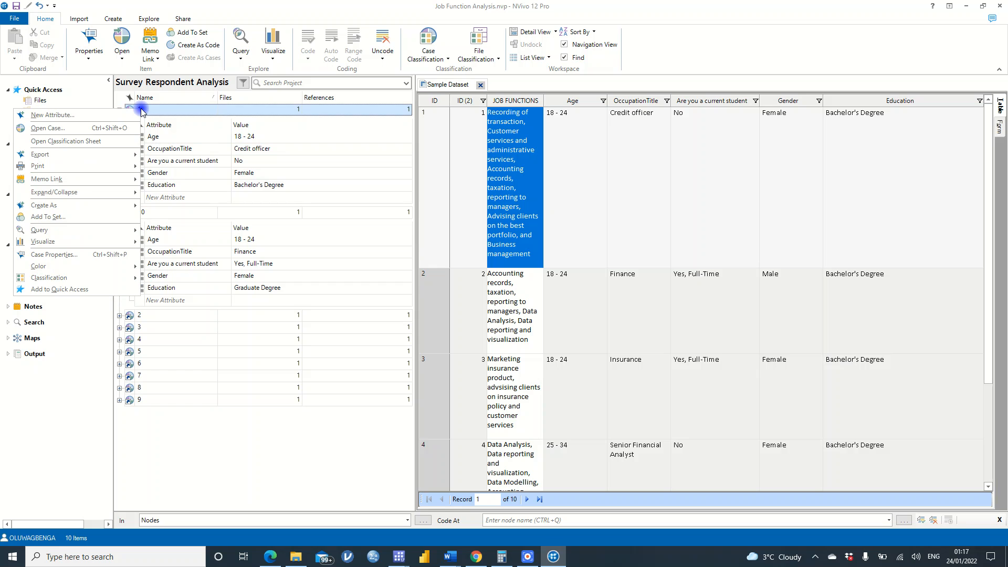
left_click(189, 198)
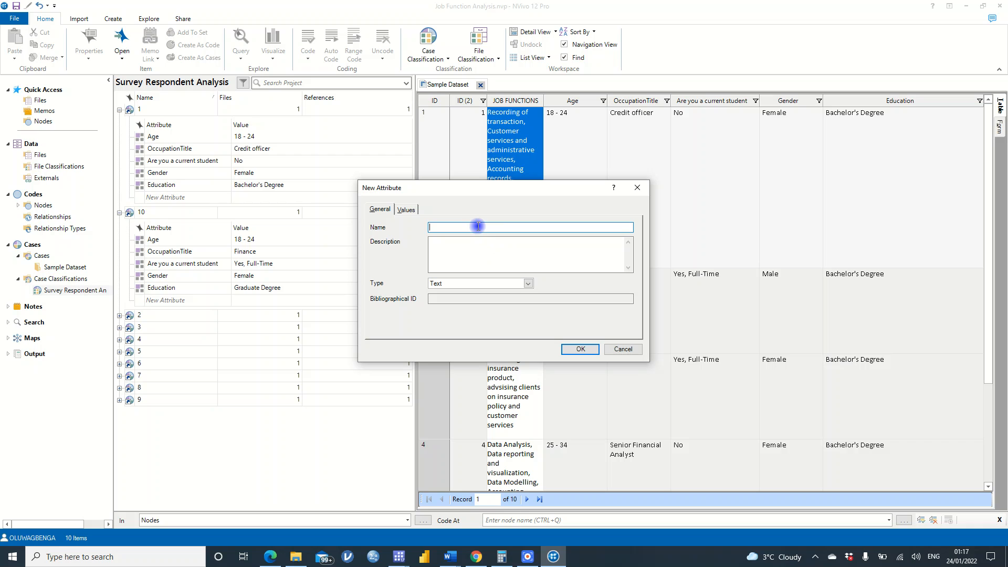
type("Employed")
left_click(411, 210)
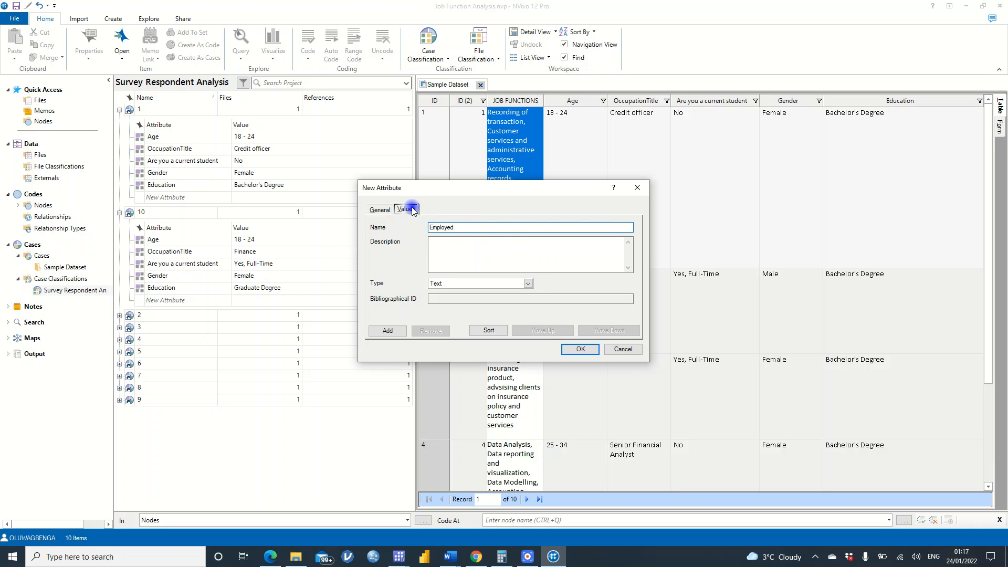
- Add Yes and No as values of the Employed attribute, make Yes the default, and save the attribute
left_click(391, 332)
type("Yes")
left_click(388, 331)
type("No")
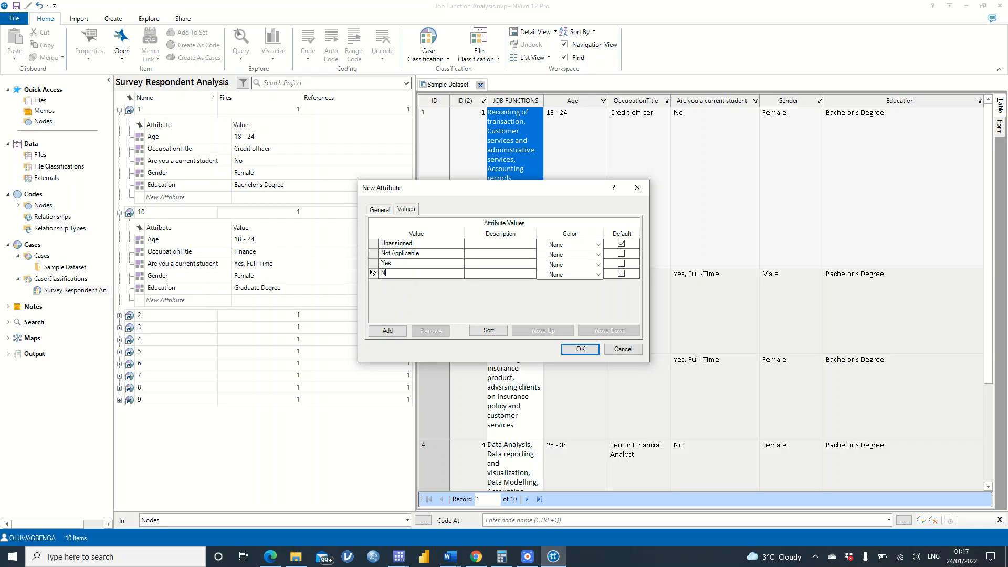
left_click(622, 264)
left_click(581, 350)
- Check the Employed value and the other attribute values listed for respondent 1
left_click(236, 185)
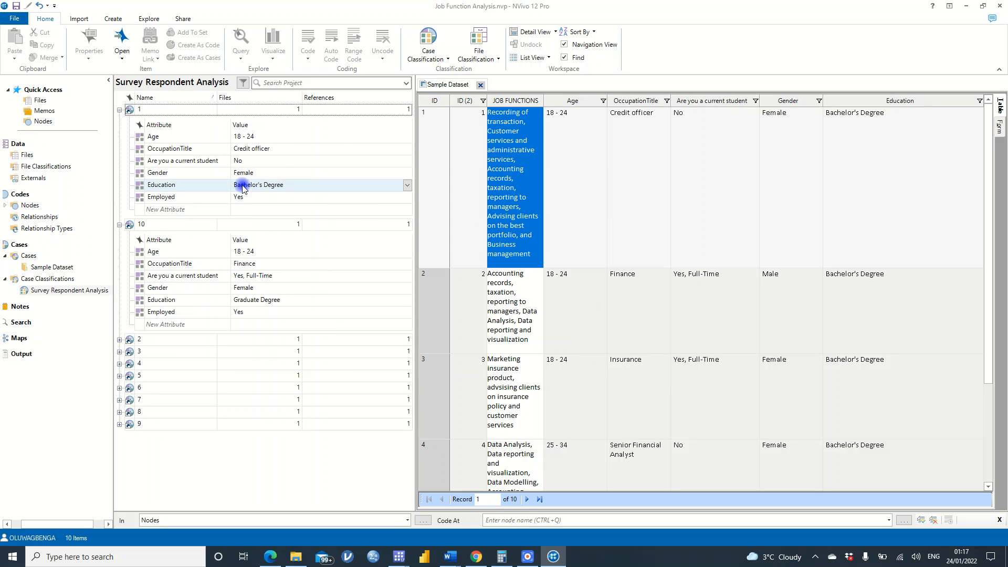
left_click(238, 197)
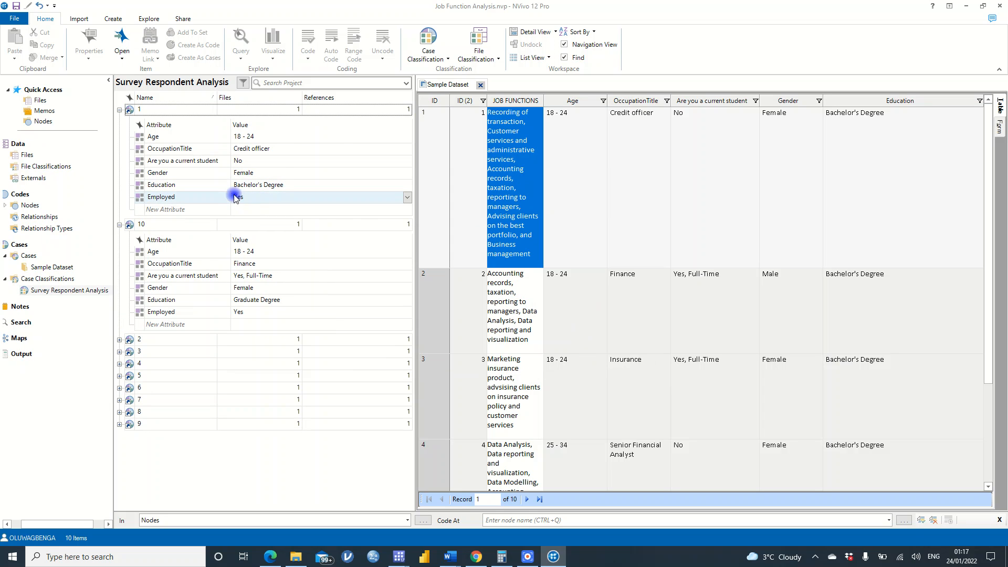
left_click(181, 162)
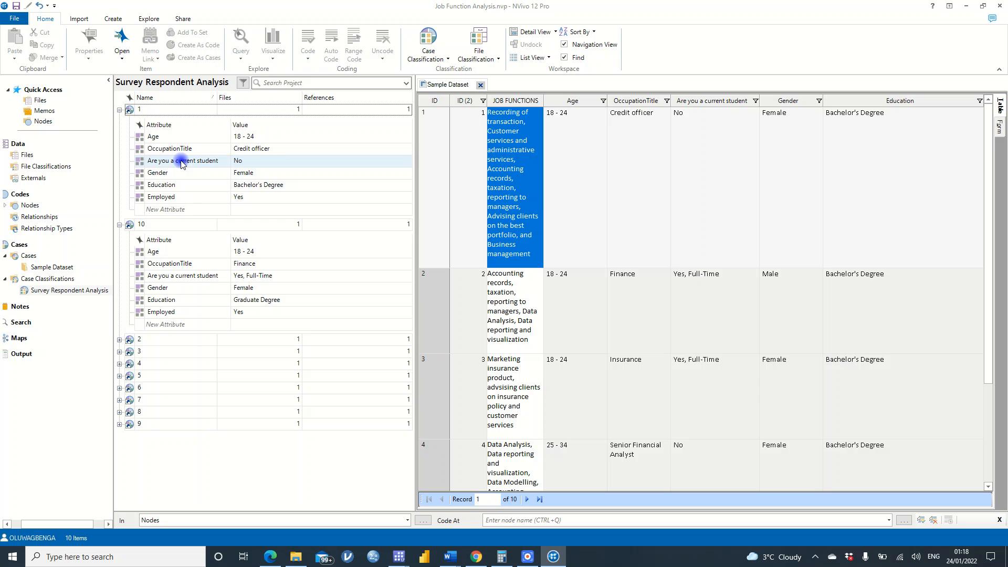
- Start auto coding the Sample Dataset file, choosing to code at nodes or cases for each value in a column
left_click(148, 19)
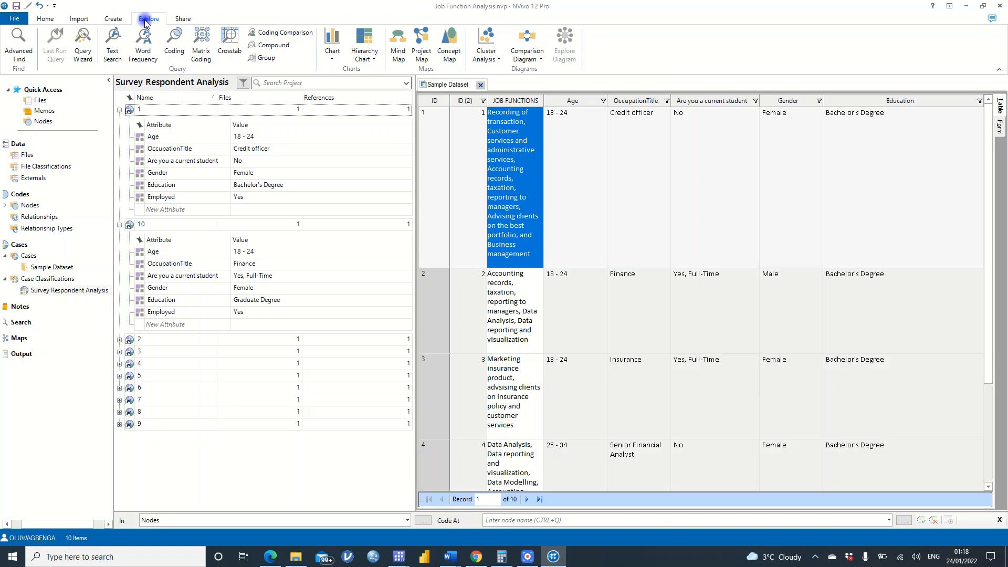
left_click(145, 39)
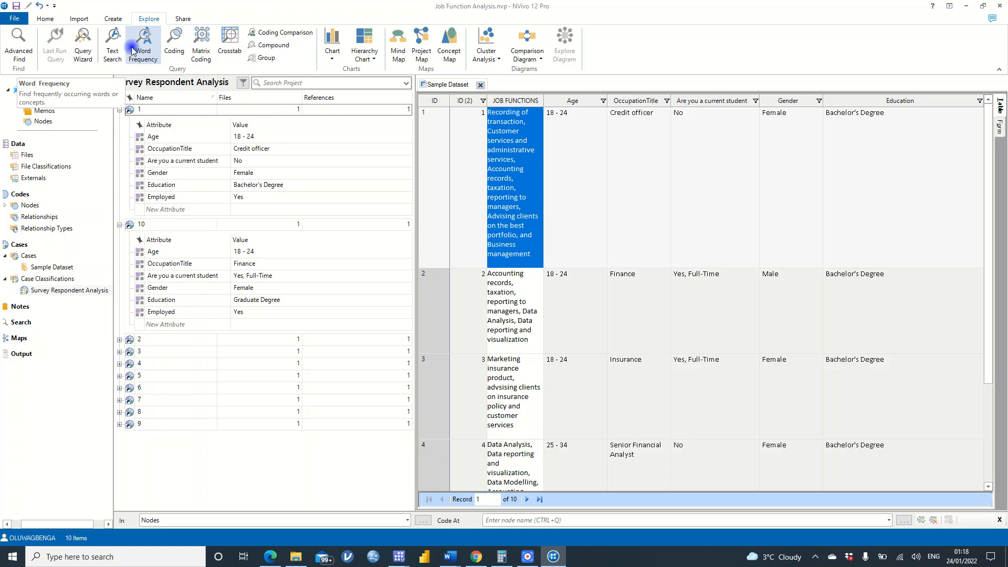
left_click(25, 156)
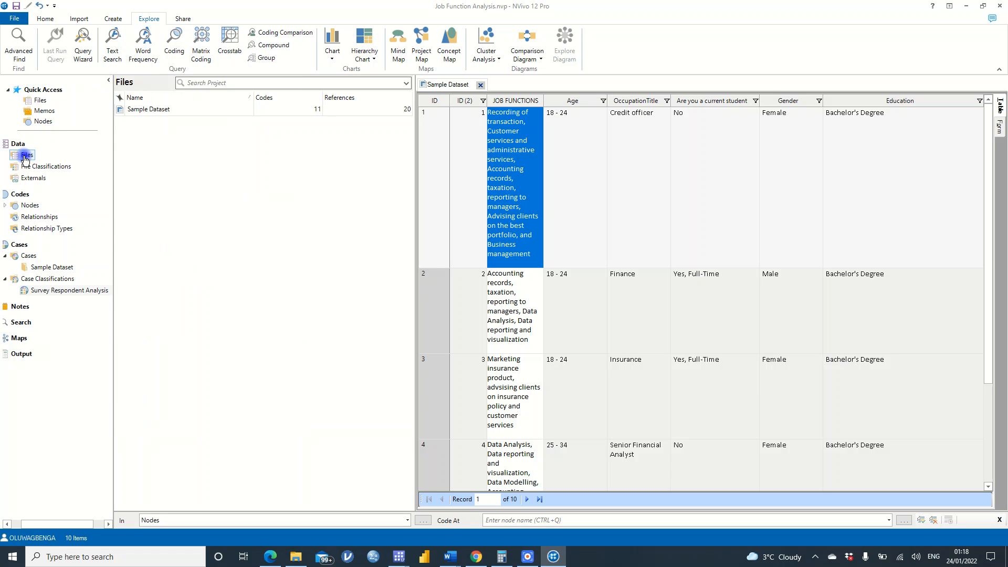
left_click(151, 110)
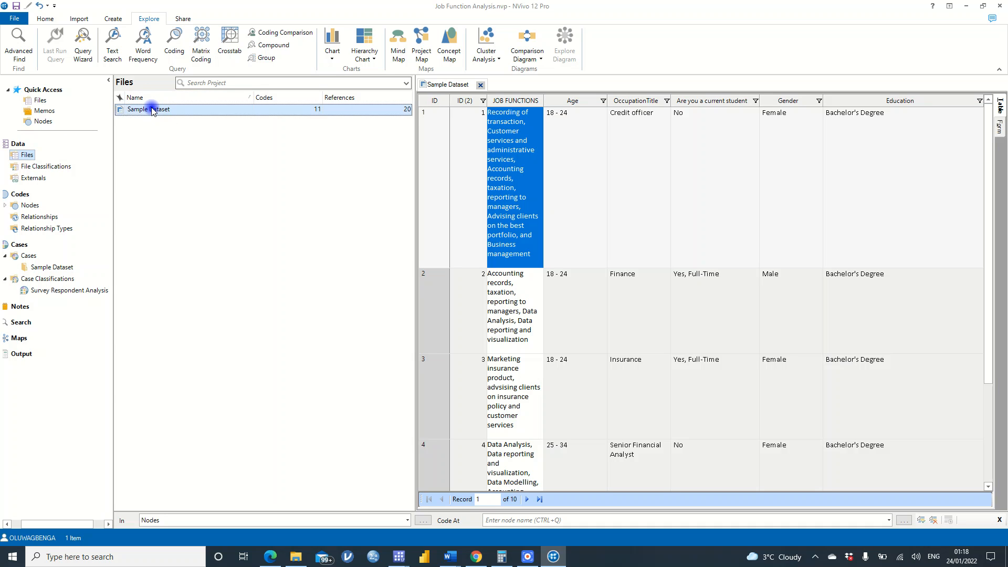
right_click(151, 109)
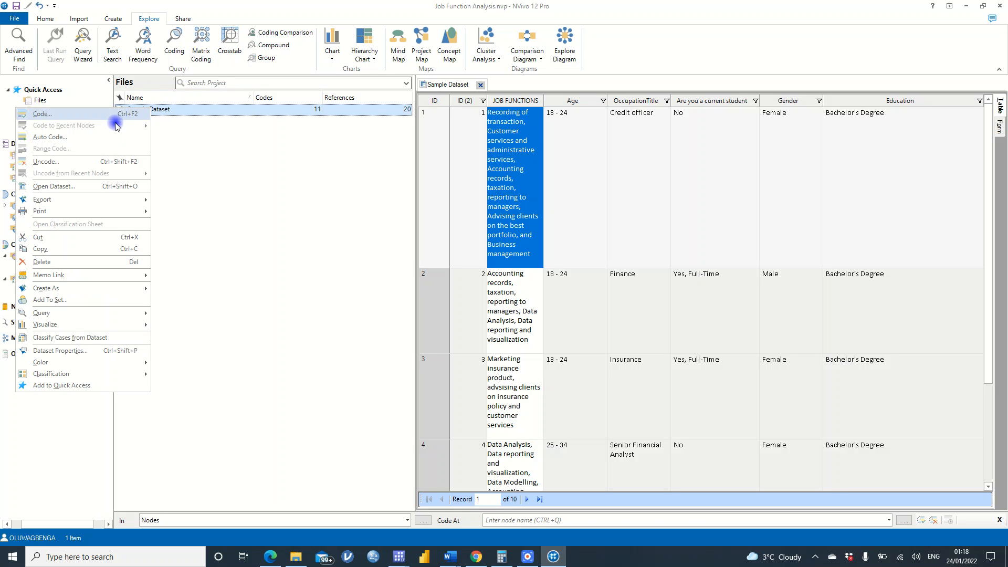
left_click(104, 137)
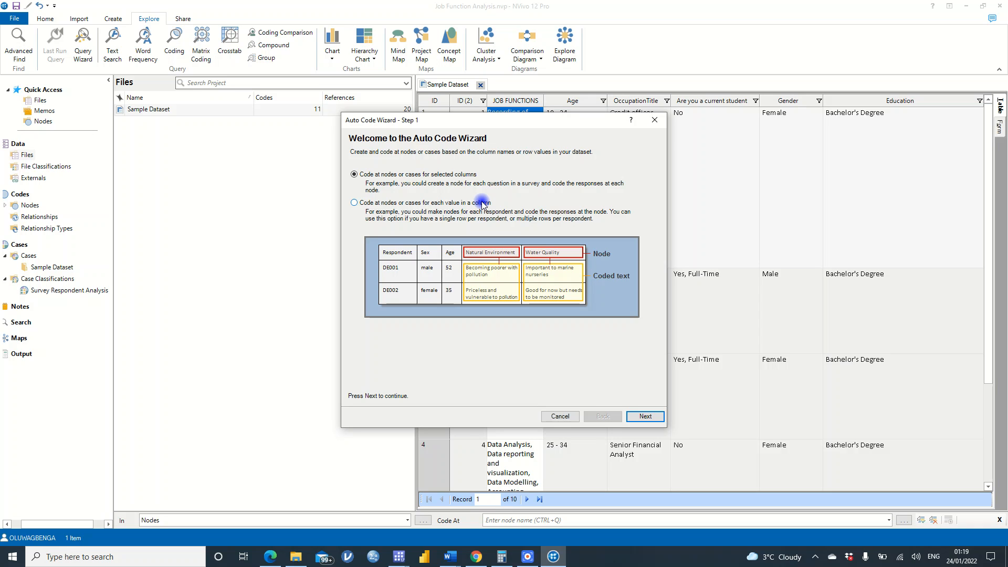
left_click(355, 203)
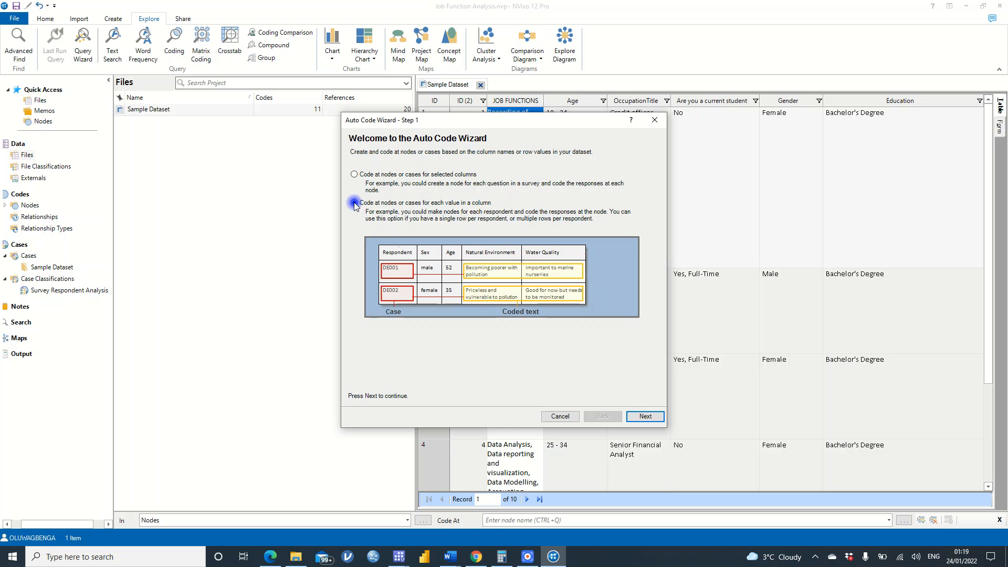
left_click(642, 416)
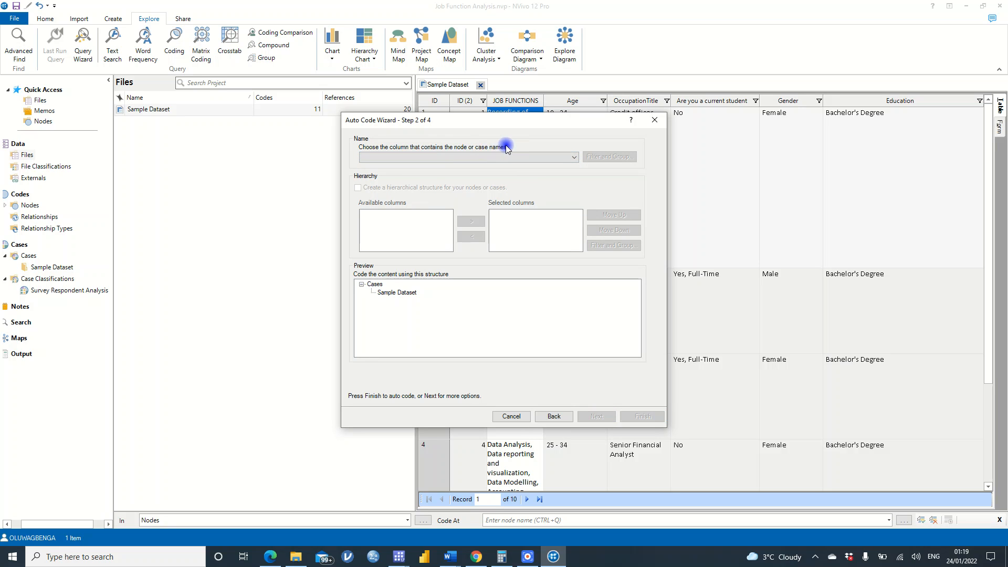
- Take case names from the ID (2) column, code the JOB FUNCTIONS content, and finish auto coding under a new Sample Dataset entry in Cases
left_click(568, 158)
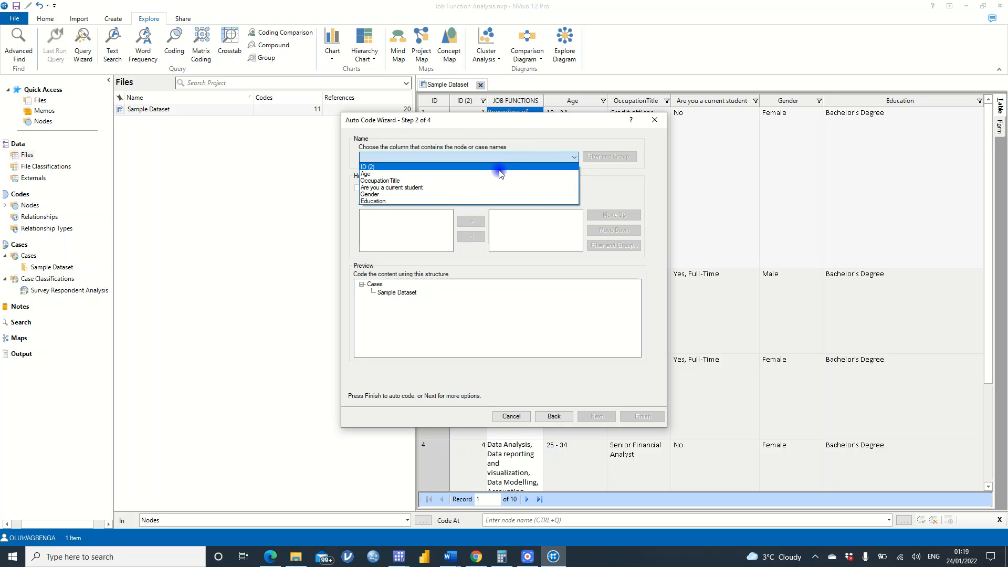
left_click(500, 168)
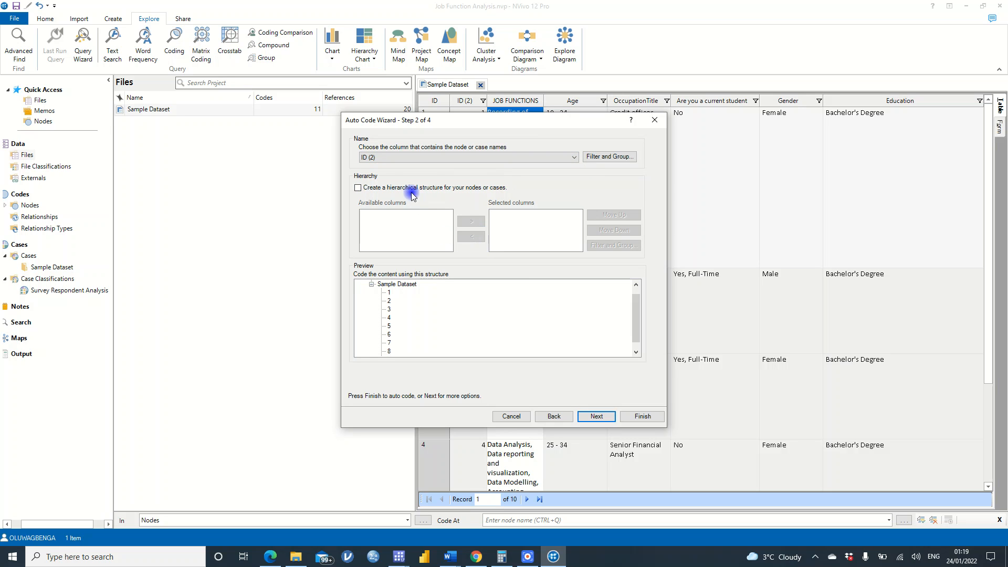
left_click(598, 416)
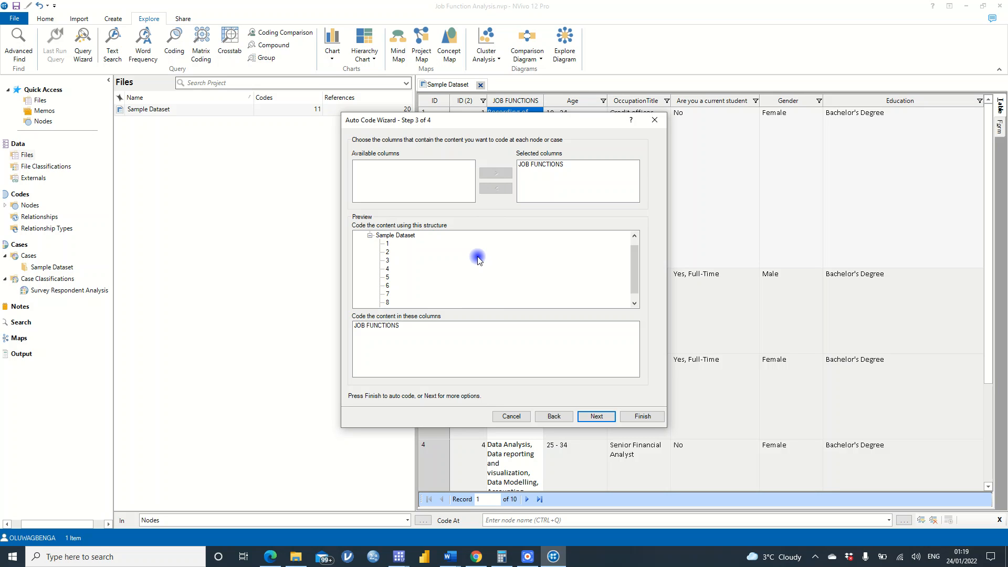
left_click(596, 416)
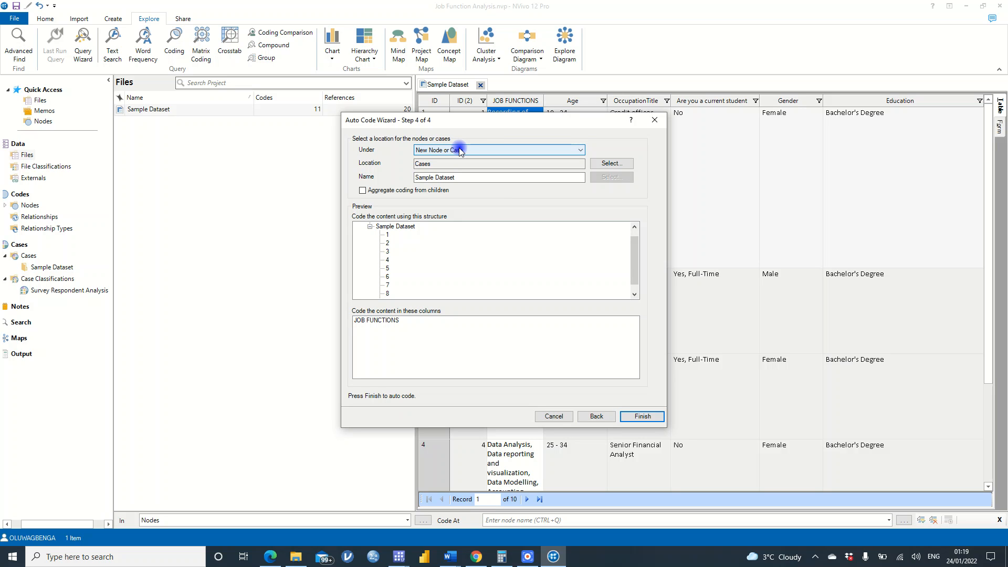
left_click(460, 177)
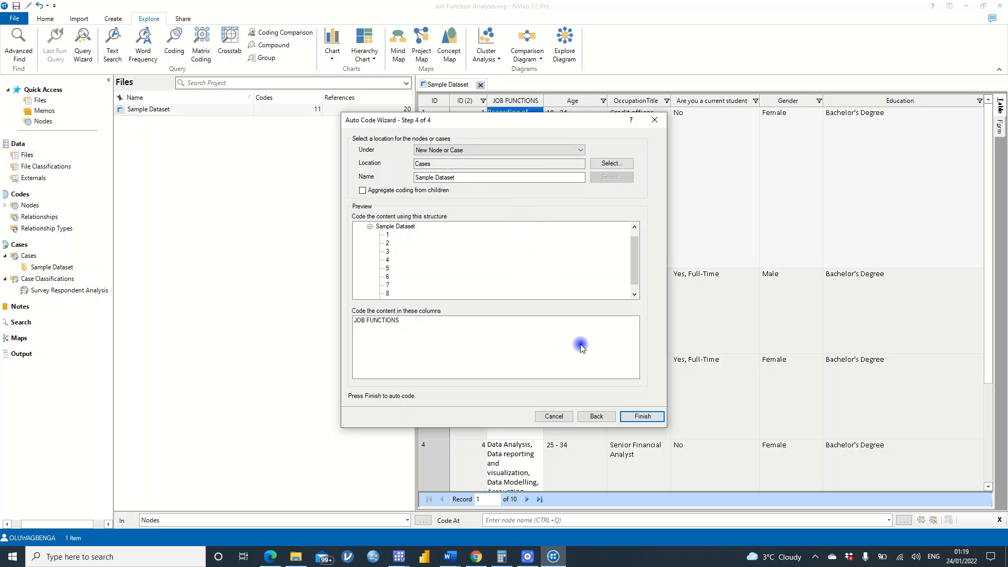
left_click(642, 417)
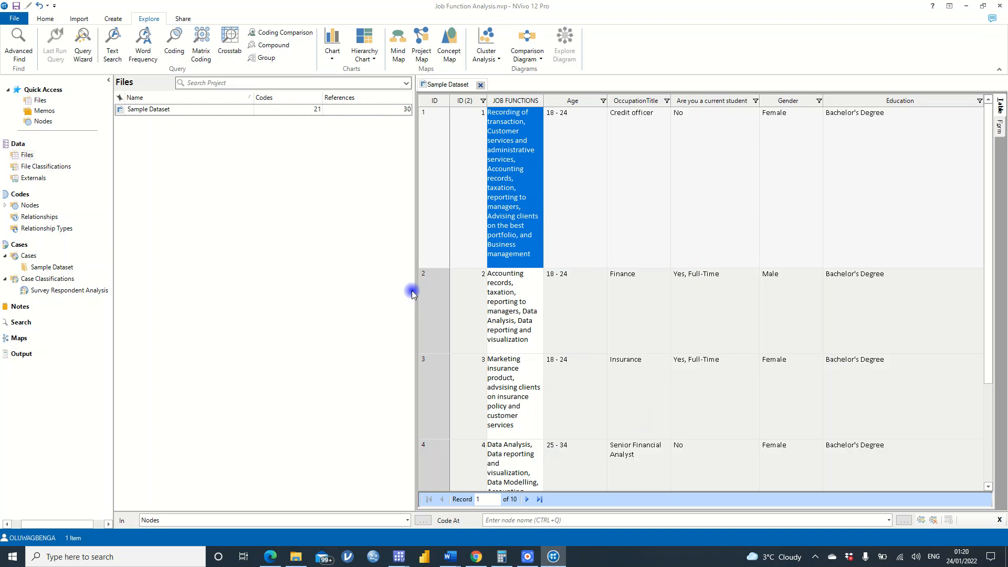
- List the nodes in the Sample Dataset folder and open a new word frequency query
left_click(7, 206)
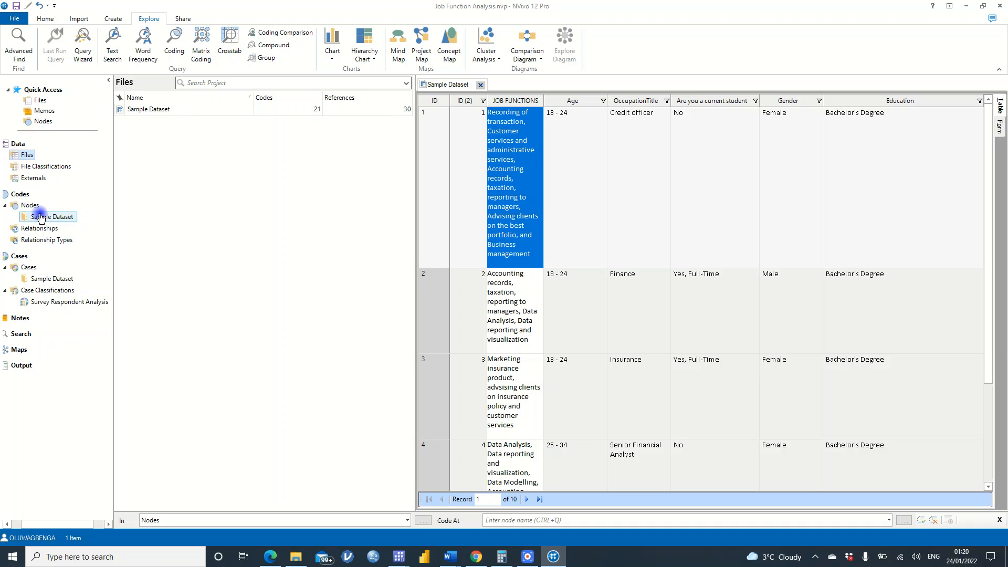
left_click(41, 217)
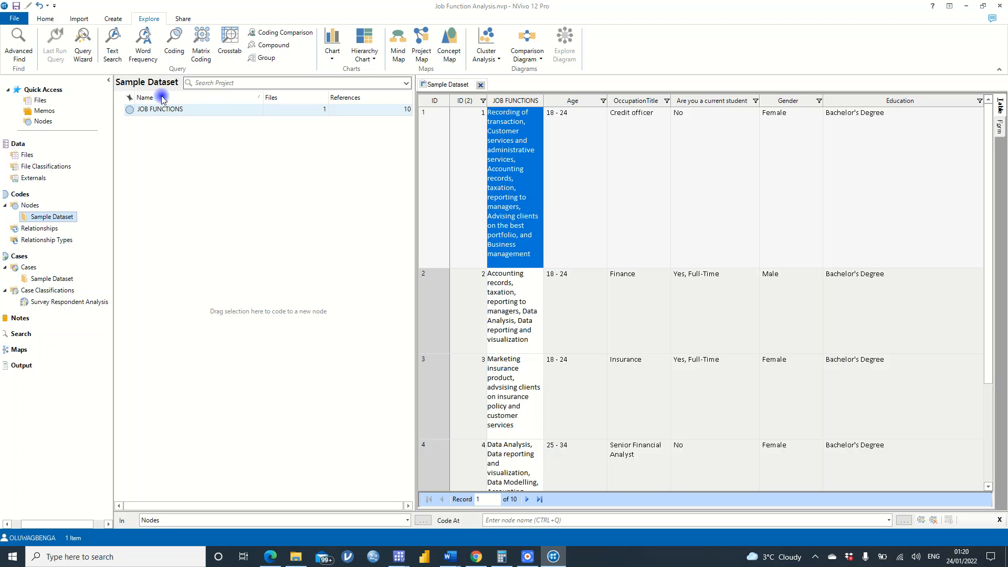
left_click(146, 50)
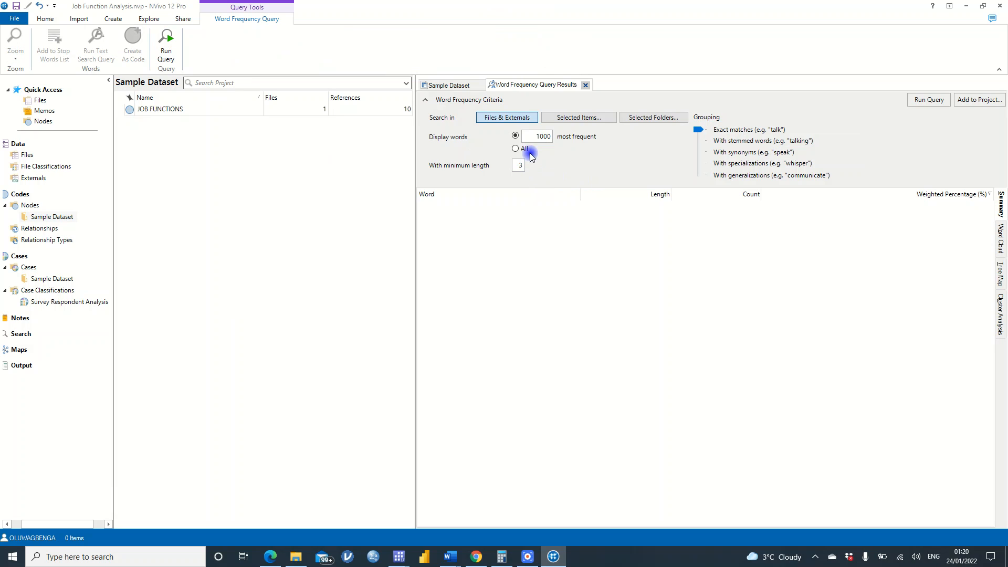
- Restrict the word frequency query to the Sample Dataset file as the selected item
left_click(571, 118)
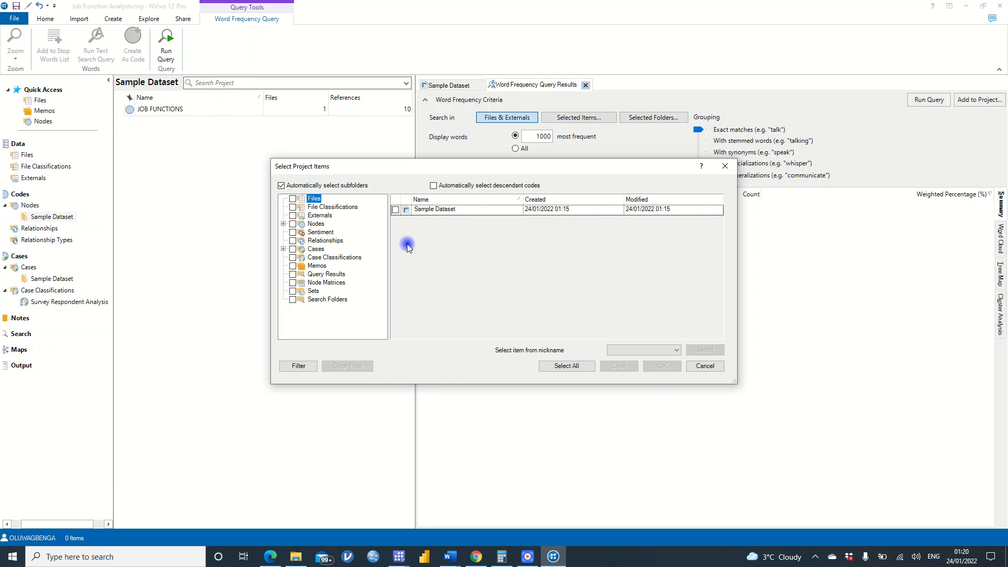
left_click(395, 210)
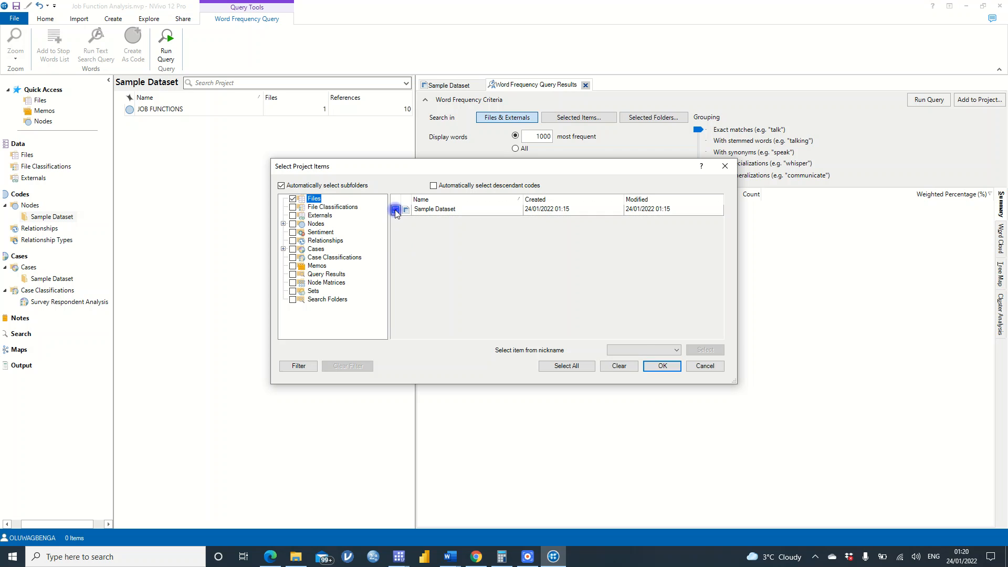
left_click(662, 366)
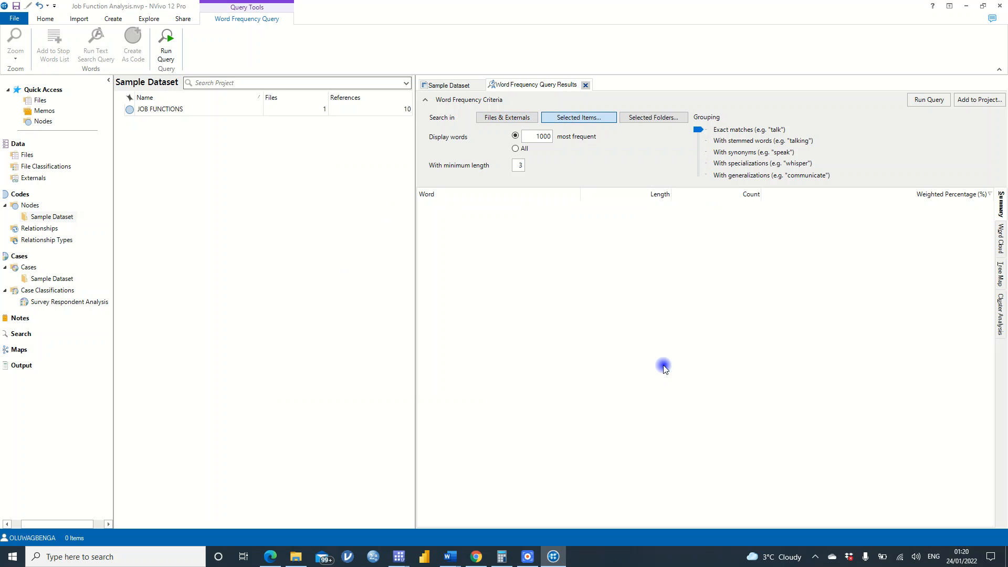
- Set the word frequency query to search the Files, Nodes and Cases folders
left_click(652, 118)
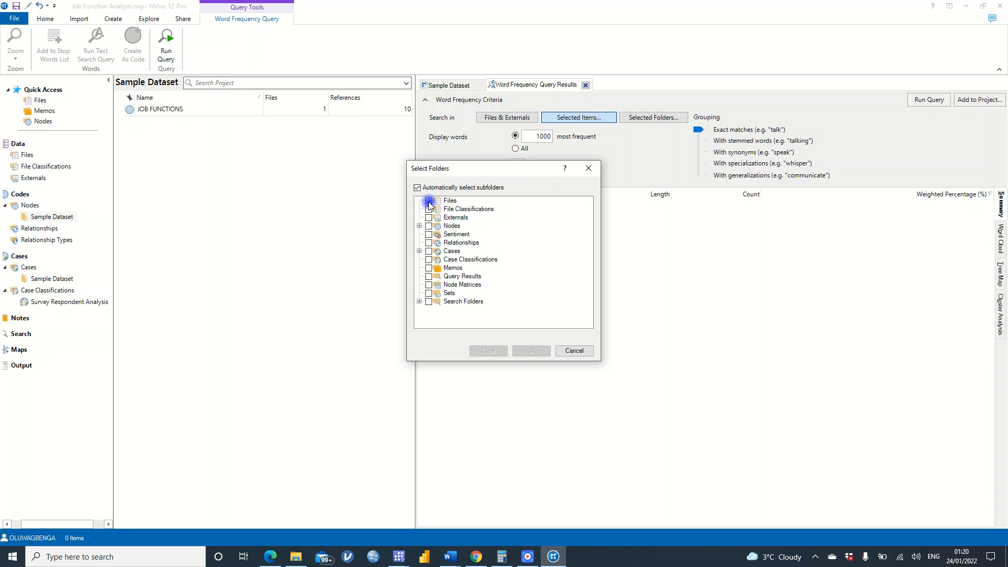
left_click(428, 202)
left_click(429, 229)
left_click(429, 251)
left_click(535, 348)
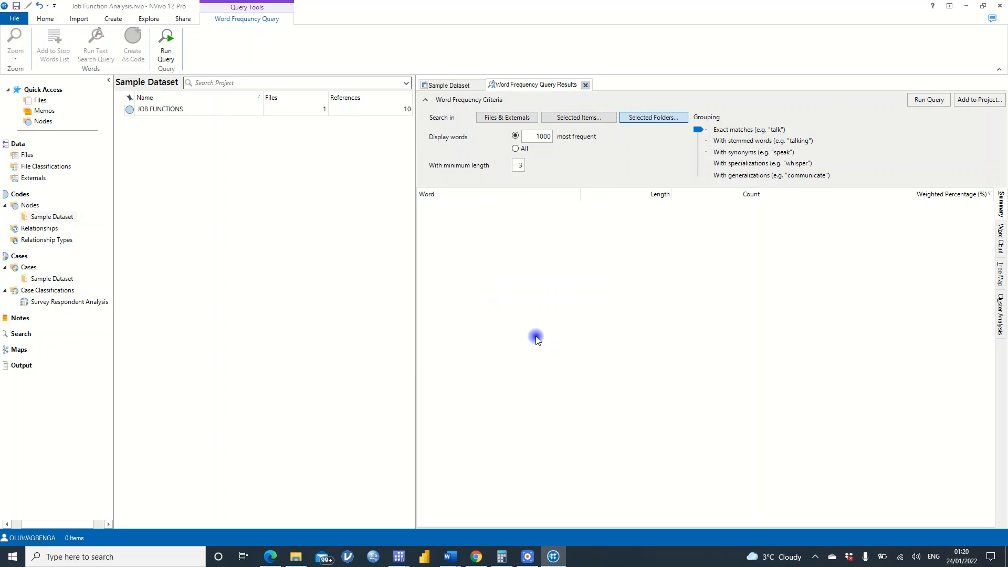
- Run the word frequency query with a minimum word length of 5 and generalizations grouping, and widen the Word column to read the results
left_click(518, 166)
left_click_drag(699, 129, 703, 176)
left_click(929, 100)
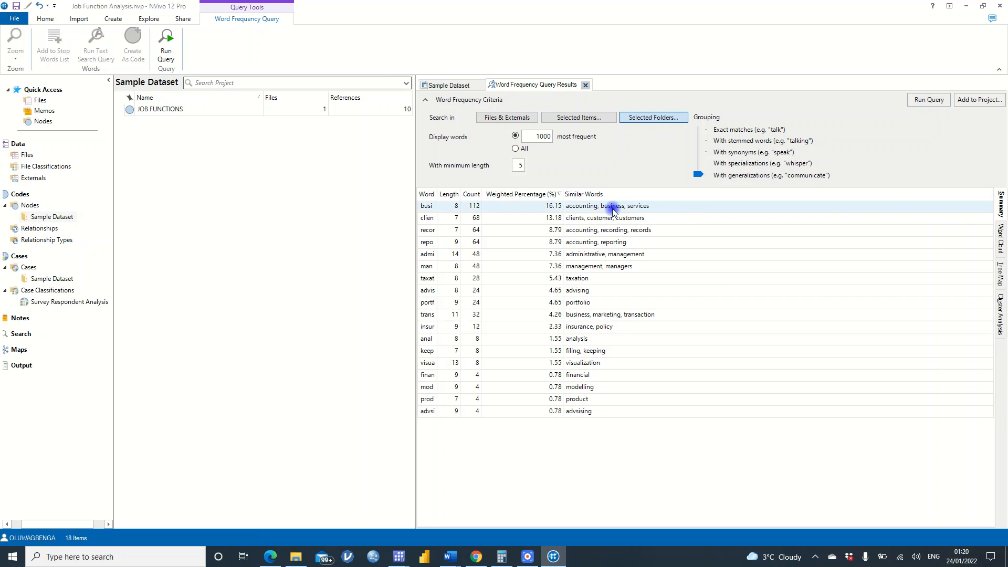
left_click_drag(438, 188, 473, 190)
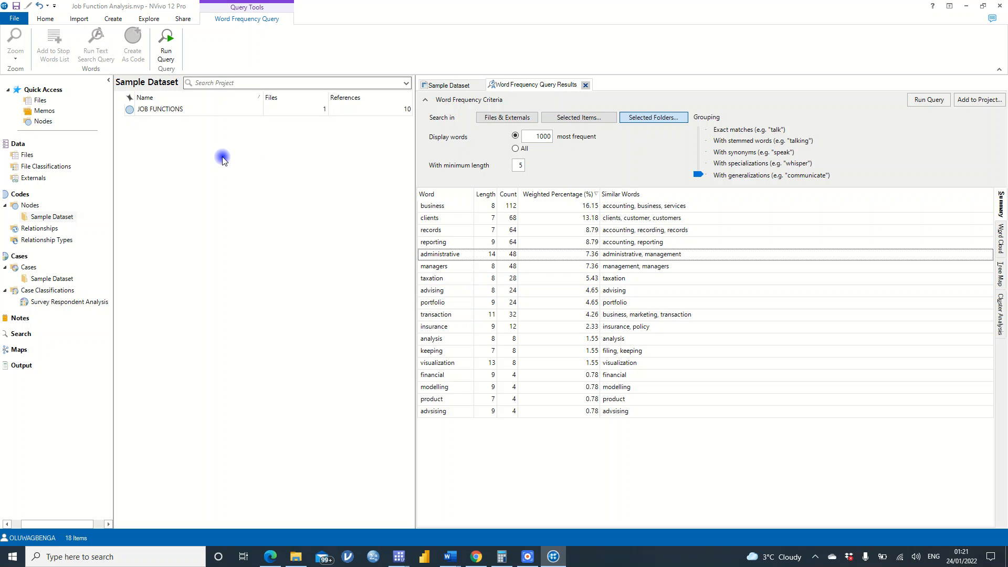
- Open the JOB FUNCTIONS node from the Sample Dataset folder and read its coded references
left_click(50, 216)
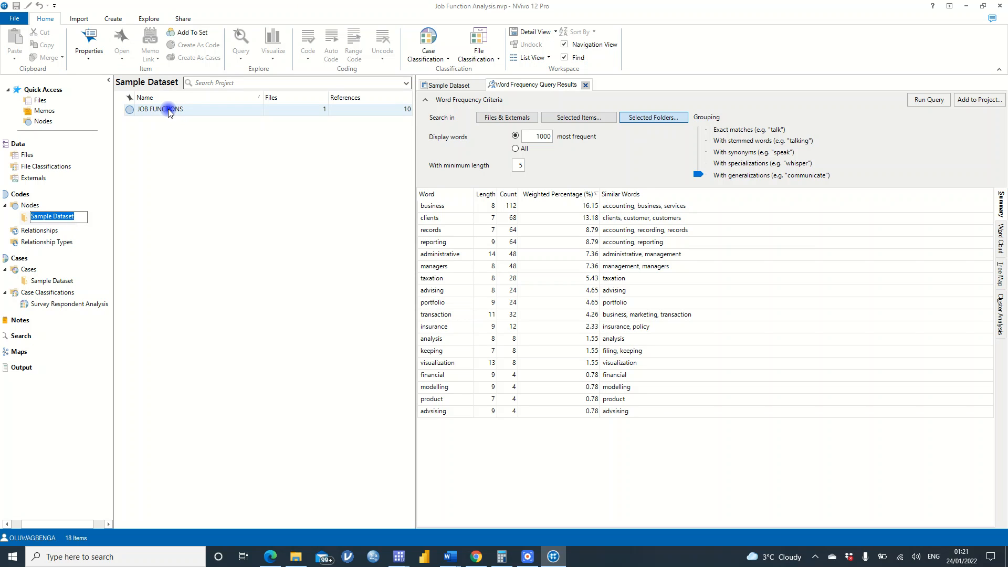
left_click(168, 109)
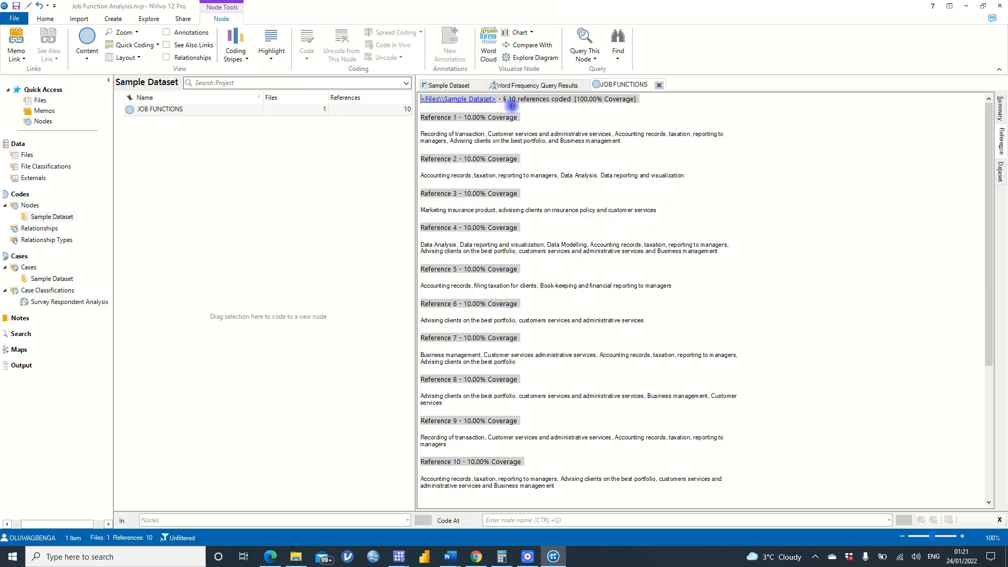
- Return to the word frequency results and view them as a word cloud and as a tree map
left_click(533, 85)
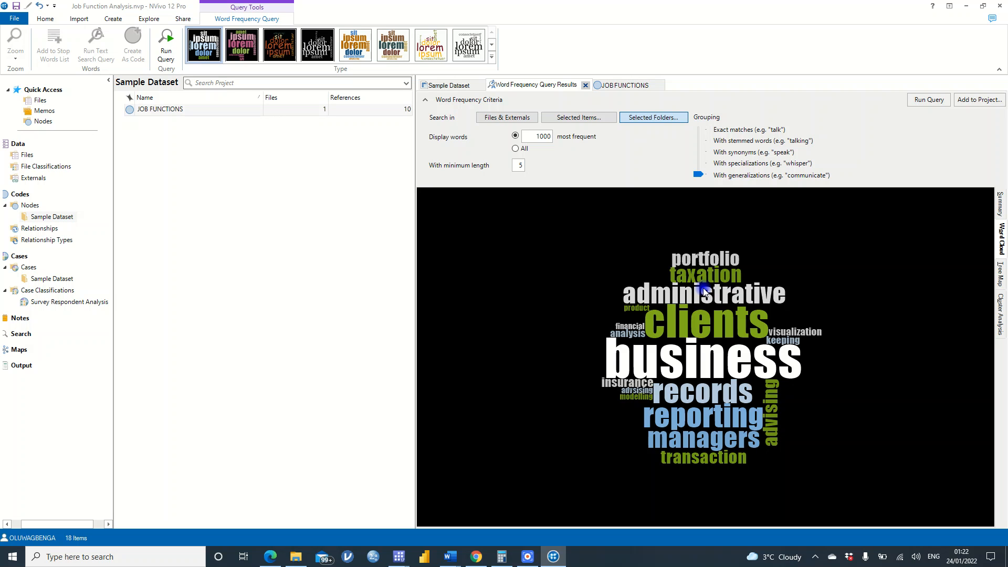
left_click(1001, 273)
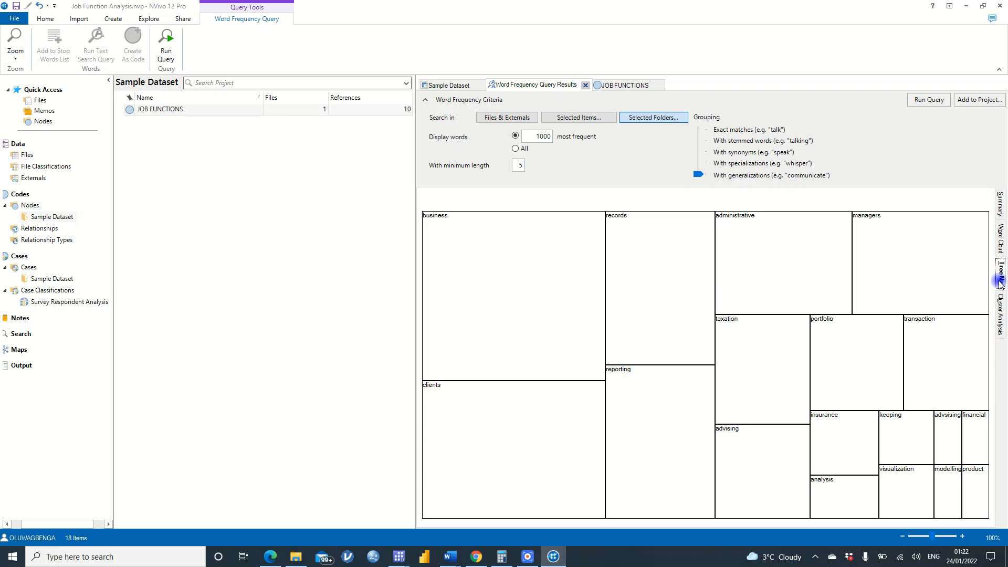
- View the word frequency results as a cluster analysis diagram, and return to the JOB FUNCTIONS node's coded references
left_click(1001, 309)
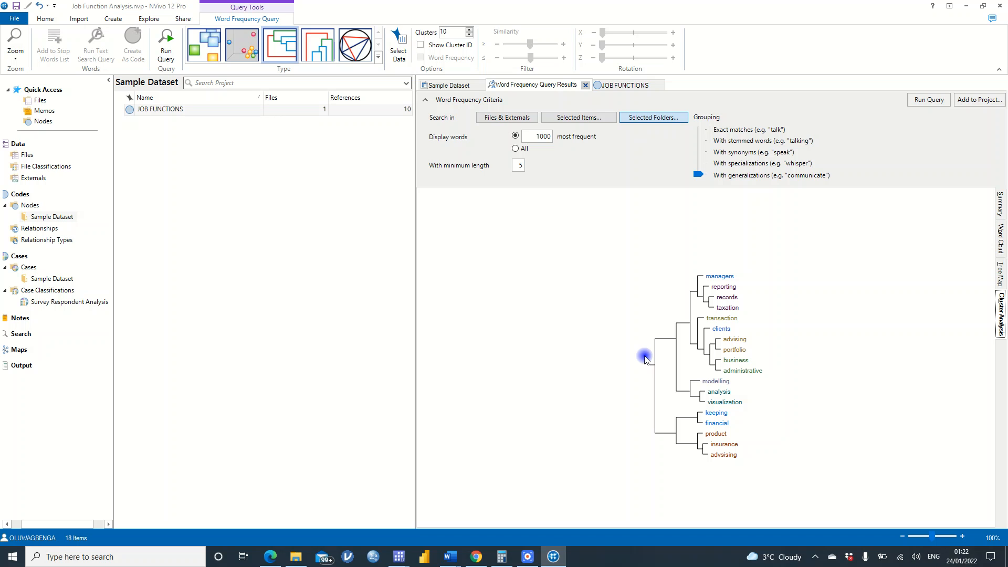
left_click(623, 85)
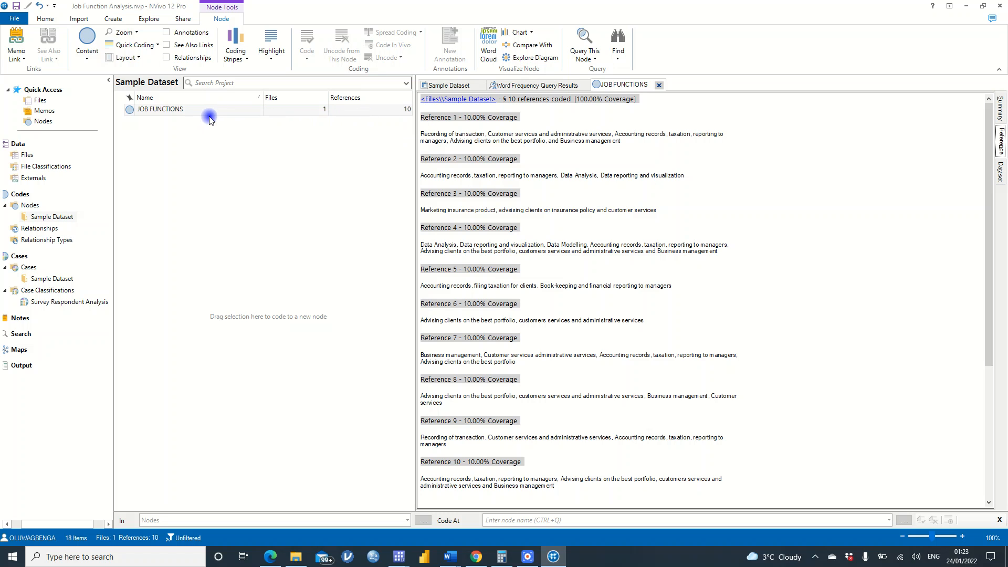
- Create a child node named "Accouting" under the JOB FUNCTIONS node
right_click(157, 114)
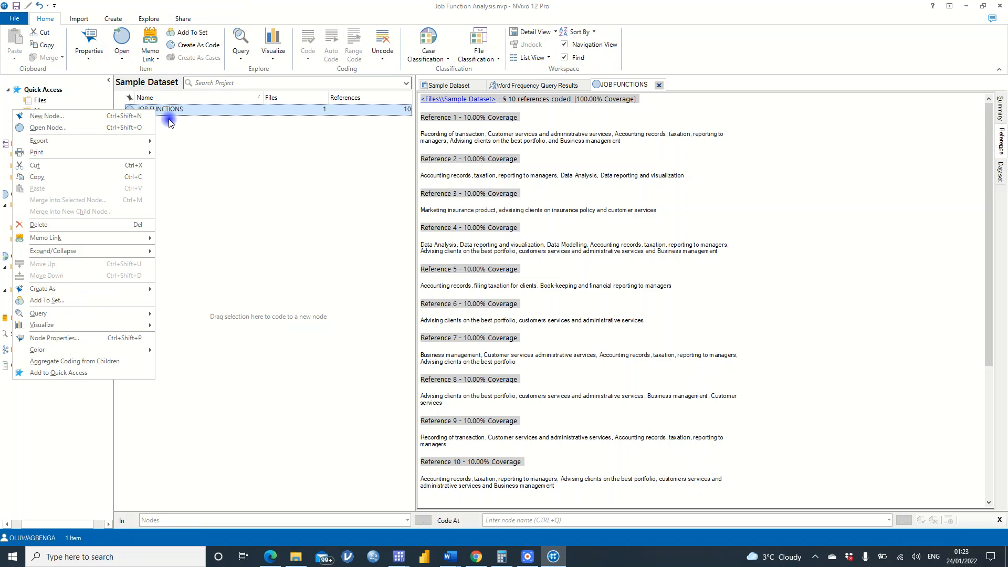
left_click(170, 124)
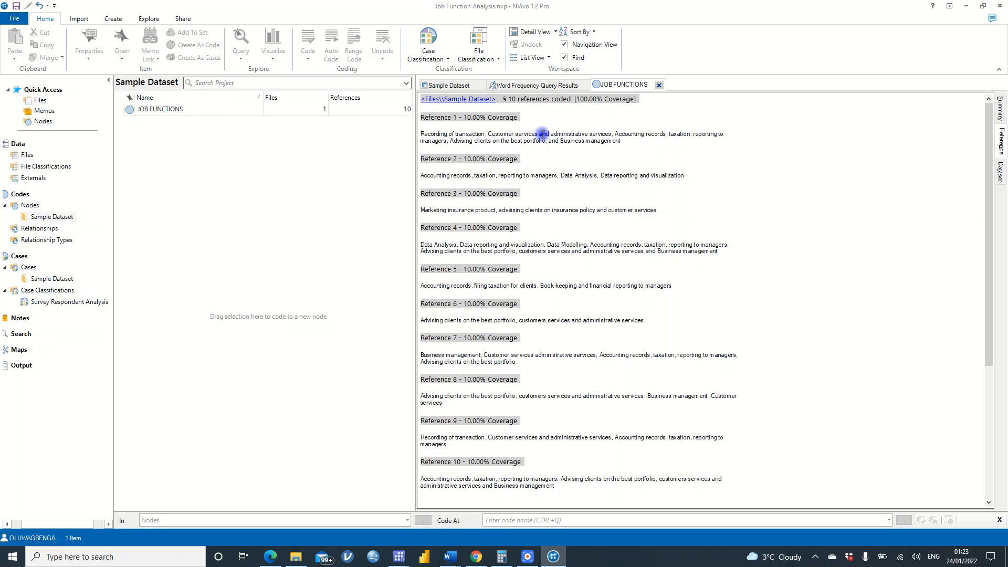
right_click(181, 114)
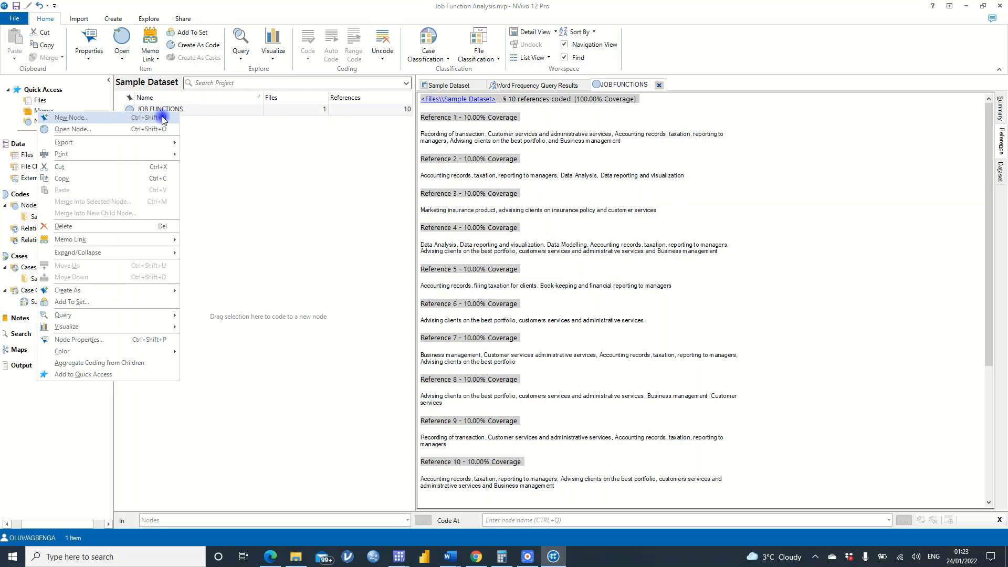
left_click(162, 118)
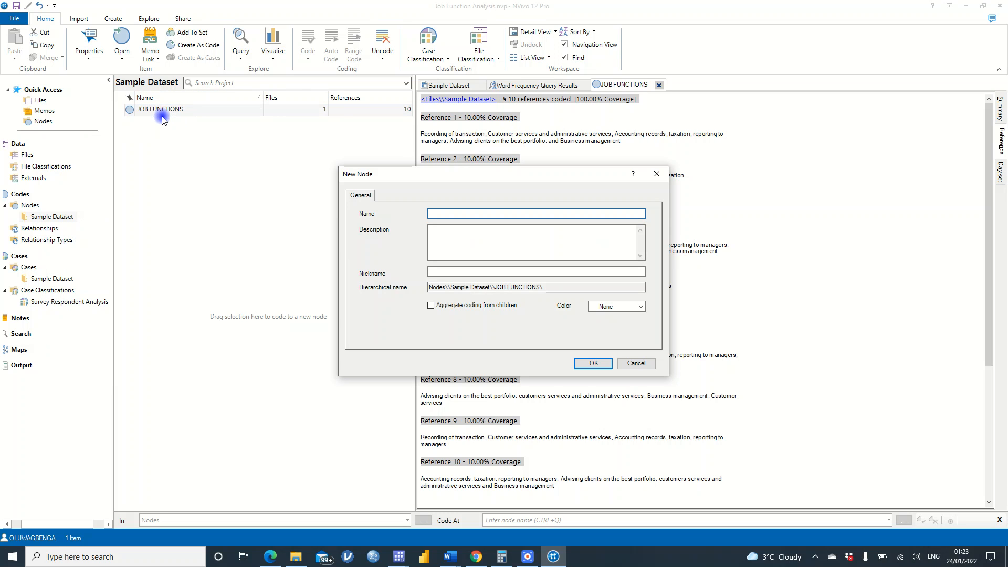
type("Accoutninging")
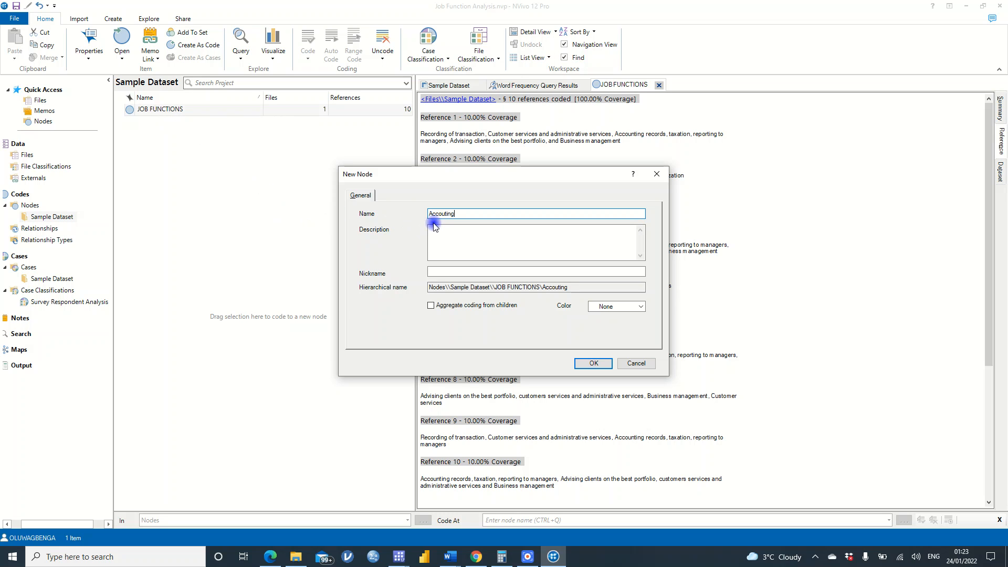
left_click(594, 363)
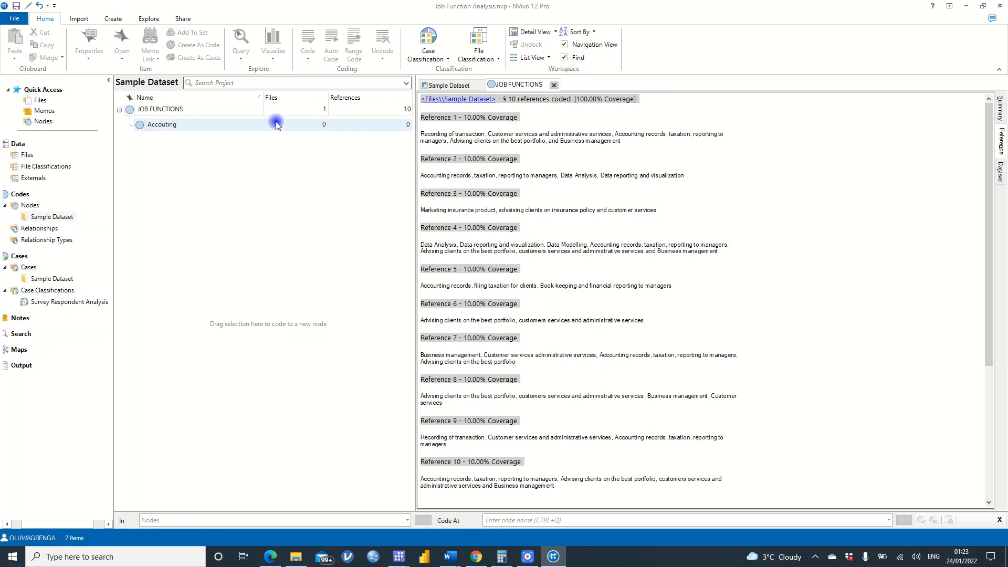
- Add a child node named "Customer Services" under the JOB FUNCTIONS node
left_click(217, 114)
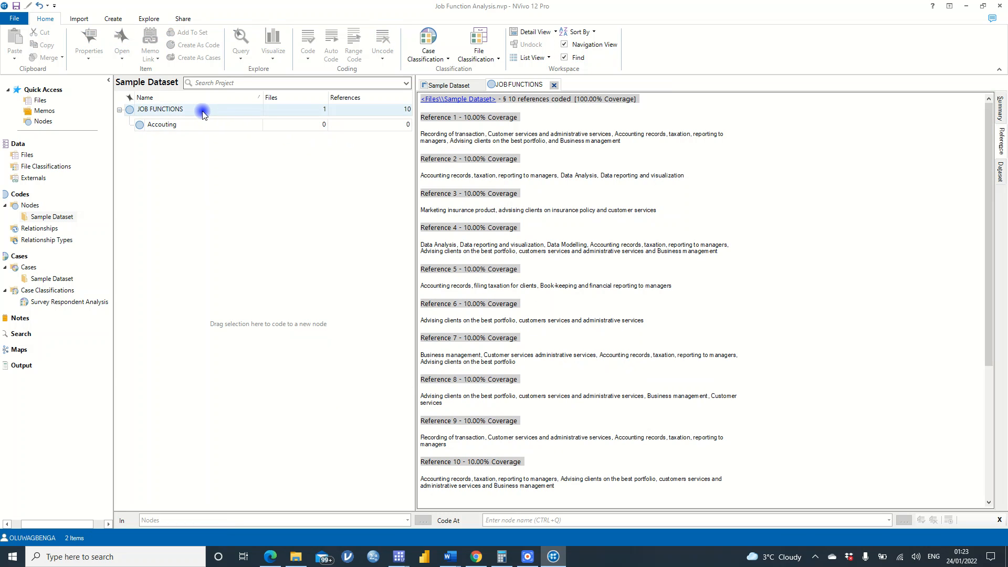
right_click(203, 114)
left_click(190, 117)
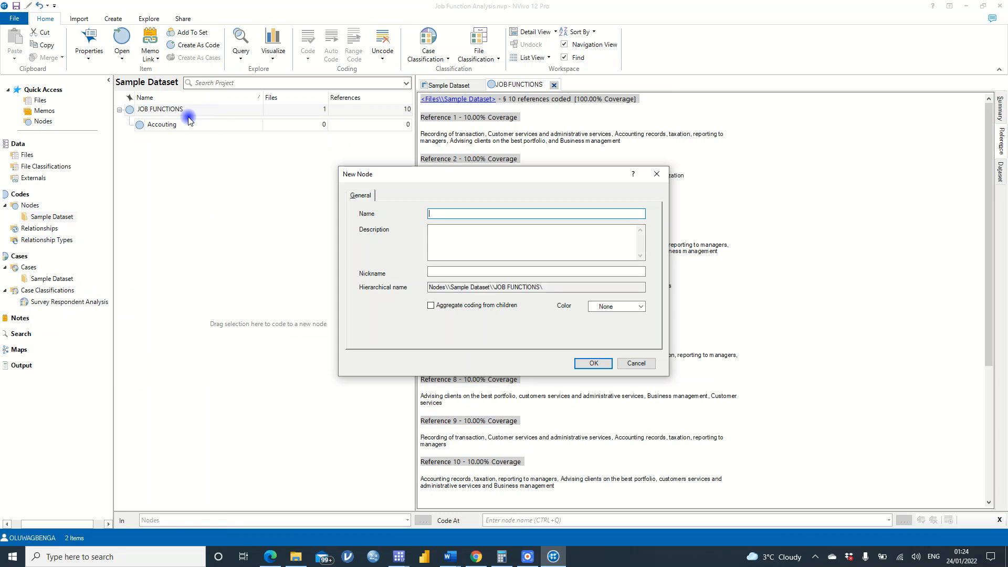
type("Custo")
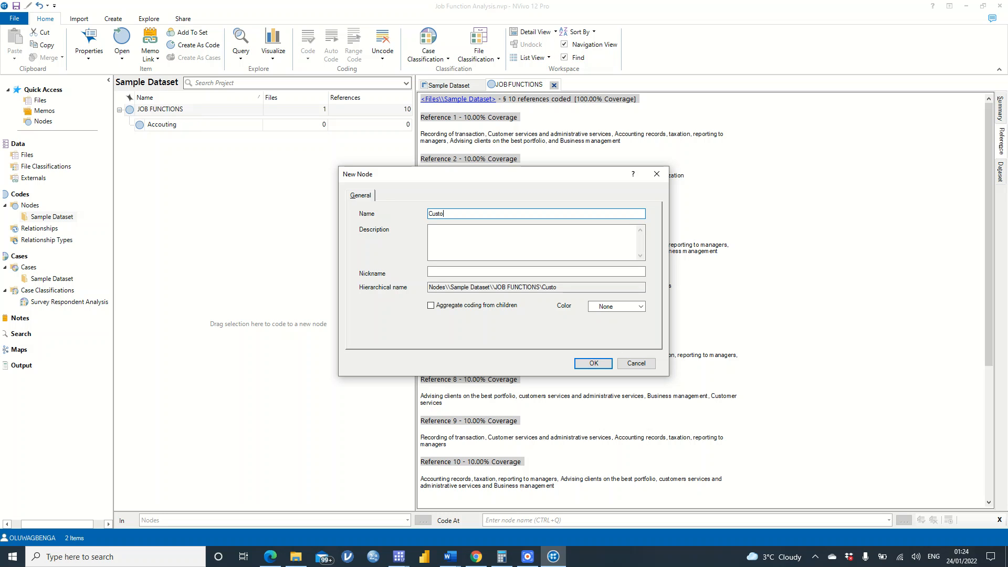
type("mer Services")
left_click(582, 363)
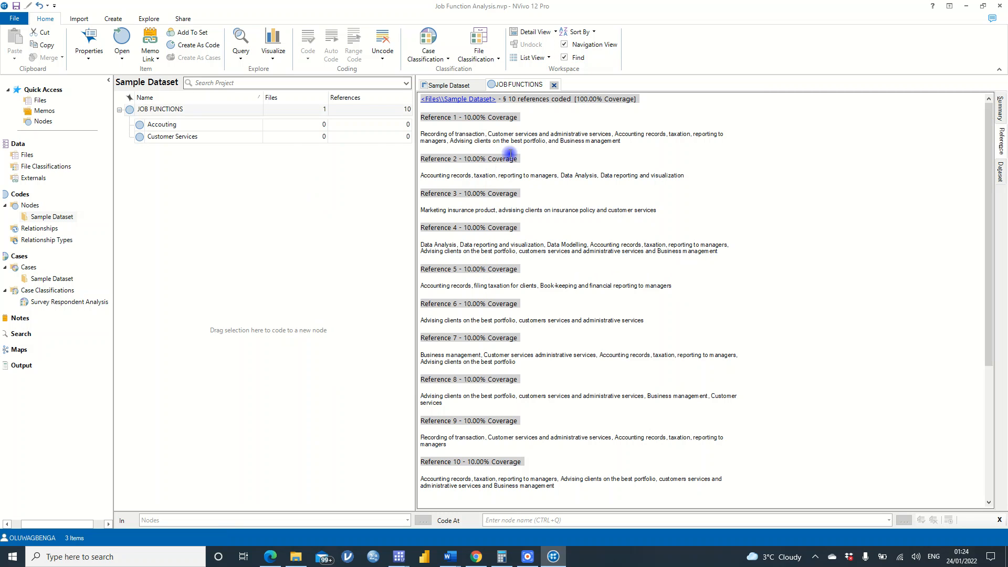
- Add a child node named "Administrative Services" under the JOB FUNCTIONS node
right_click(198, 108)
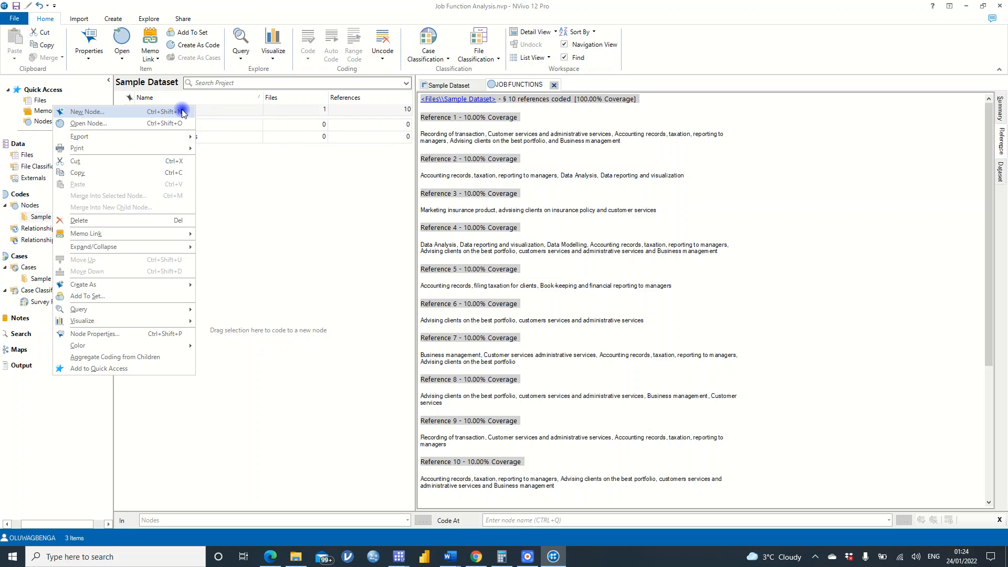
left_click(182, 113)
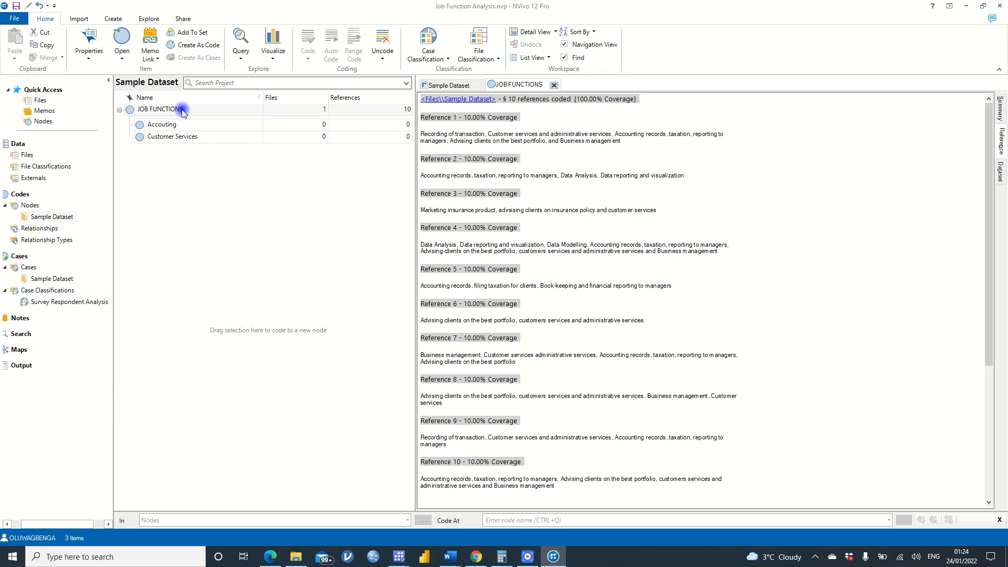
type("Ad")
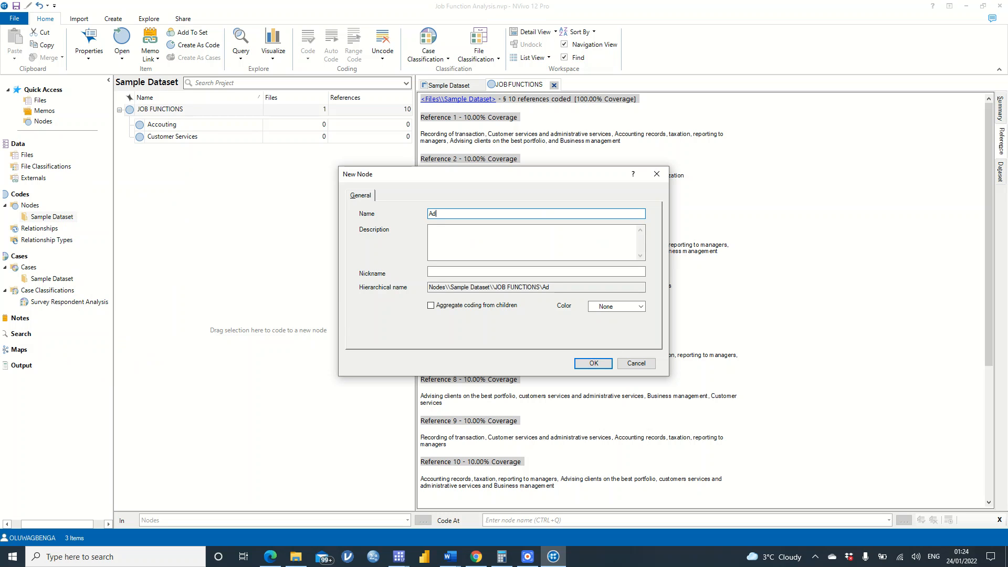
type("ministrative Servi")
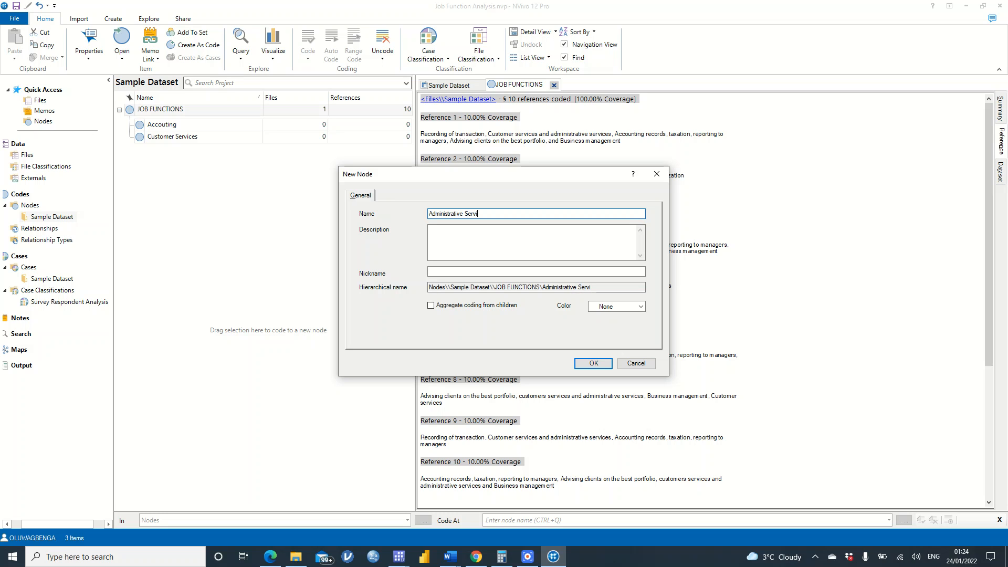
type("ces")
left_click(584, 361)
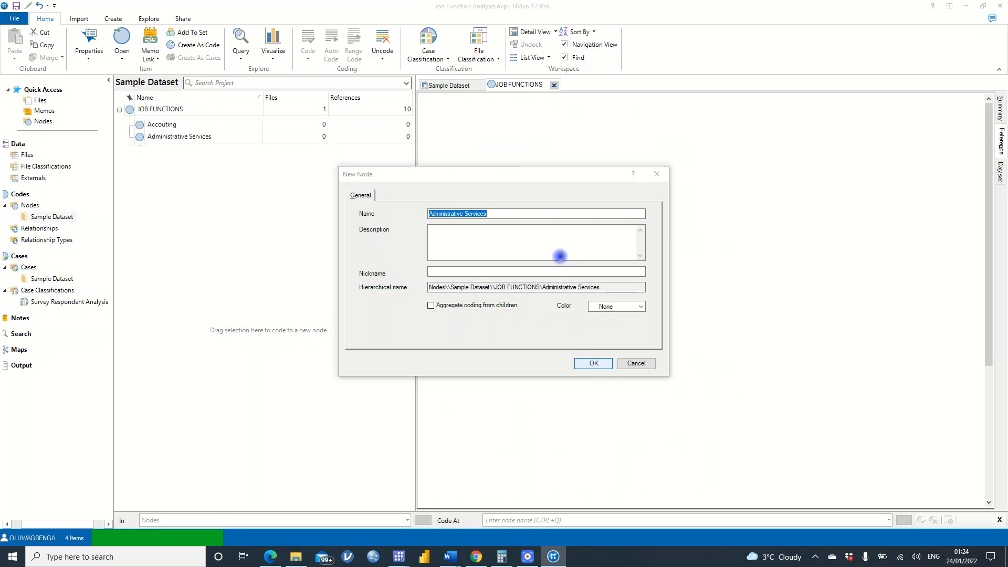
key("Return")
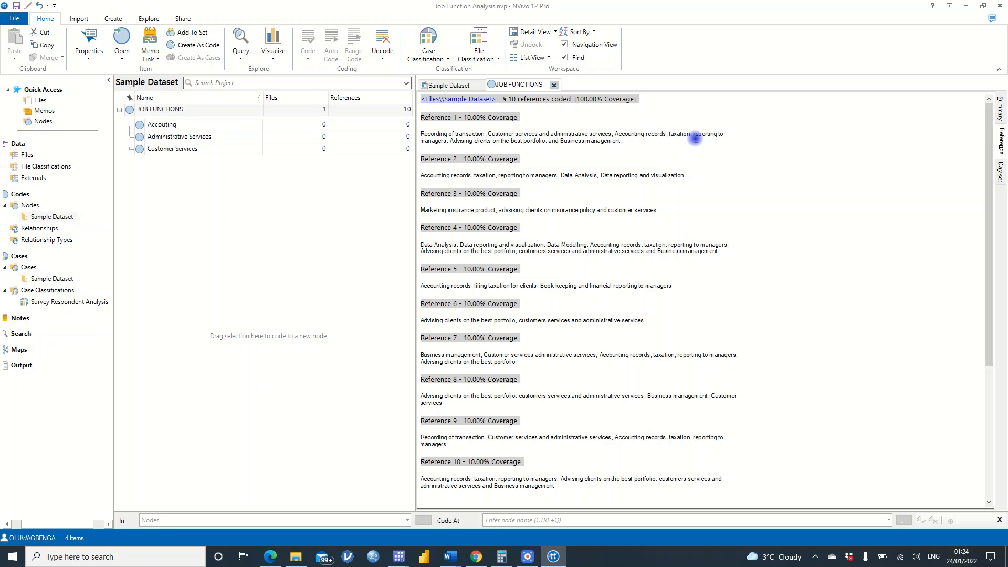
- Add a child node named "Reporting to Managers" under the JOB FUNCTIONS node
right_click(210, 111)
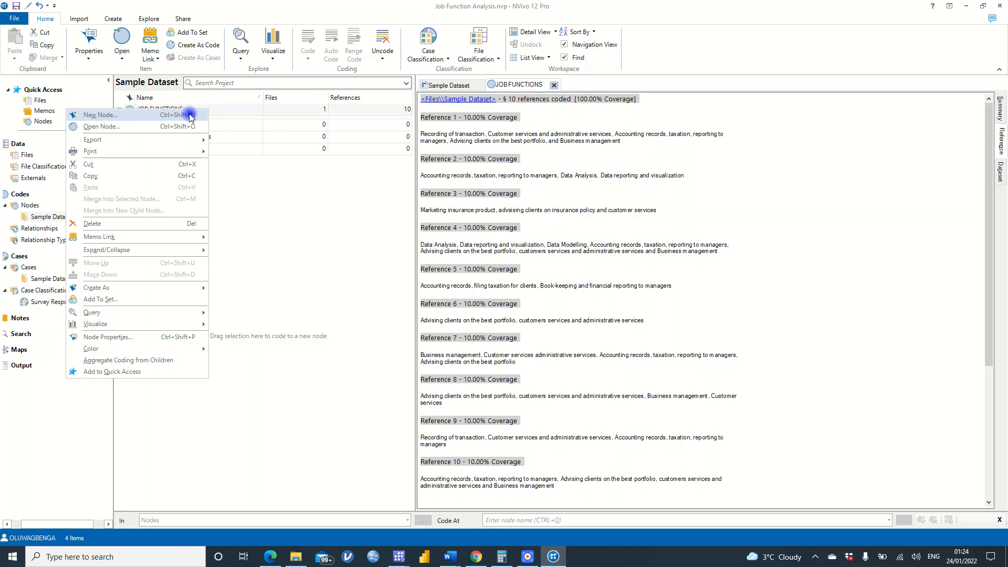
left_click(191, 113)
type("Reporting ")
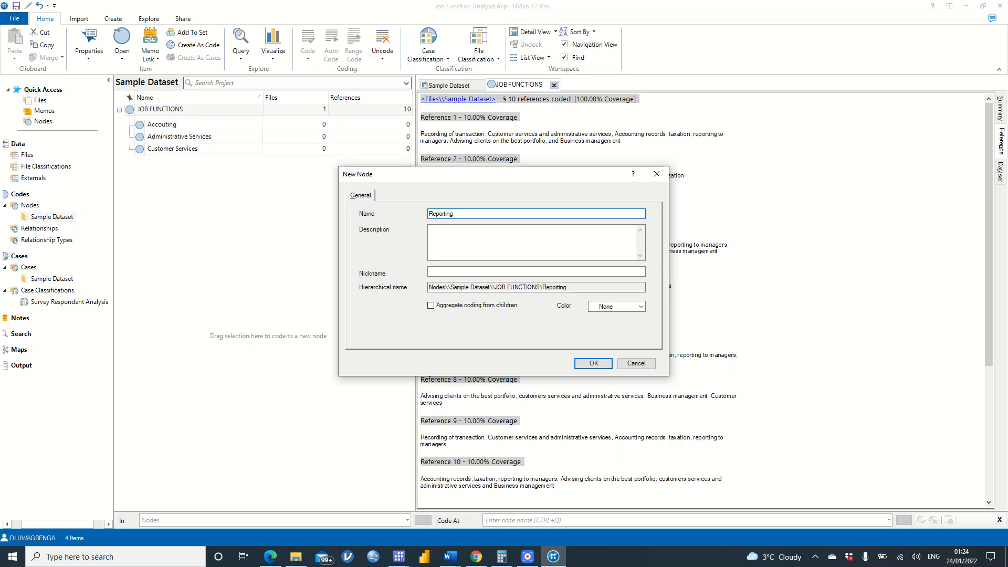
type("to Manager")
left_click(595, 363)
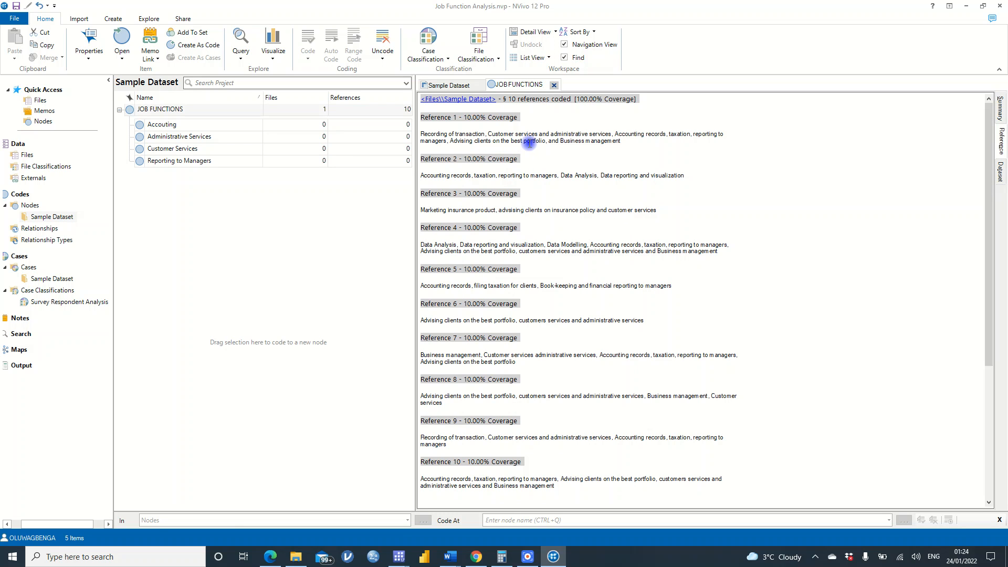
- Add a child node named "Advising Clients" under the JOB FUNCTIONS node
right_click(178, 111)
left_click(166, 116)
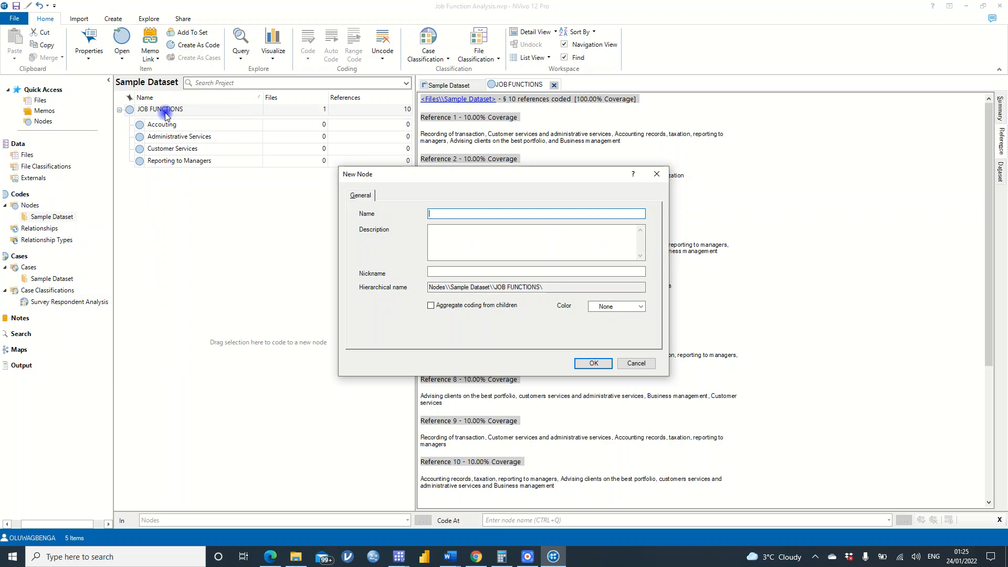
type("Advising Clients")
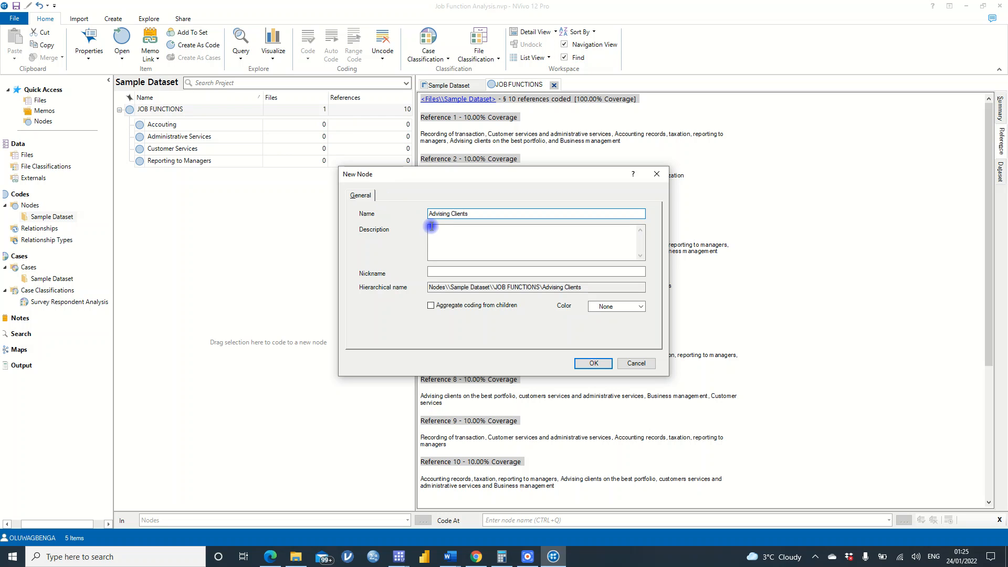
left_click(599, 364)
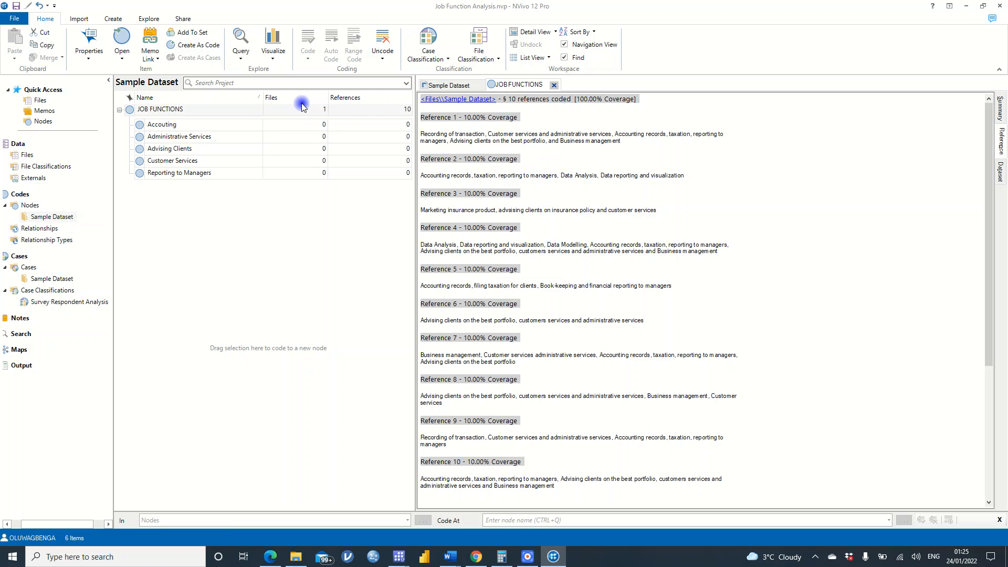
- Add a child node named "Business Management" under the JOB FUNCTIONS node
right_click(216, 109)
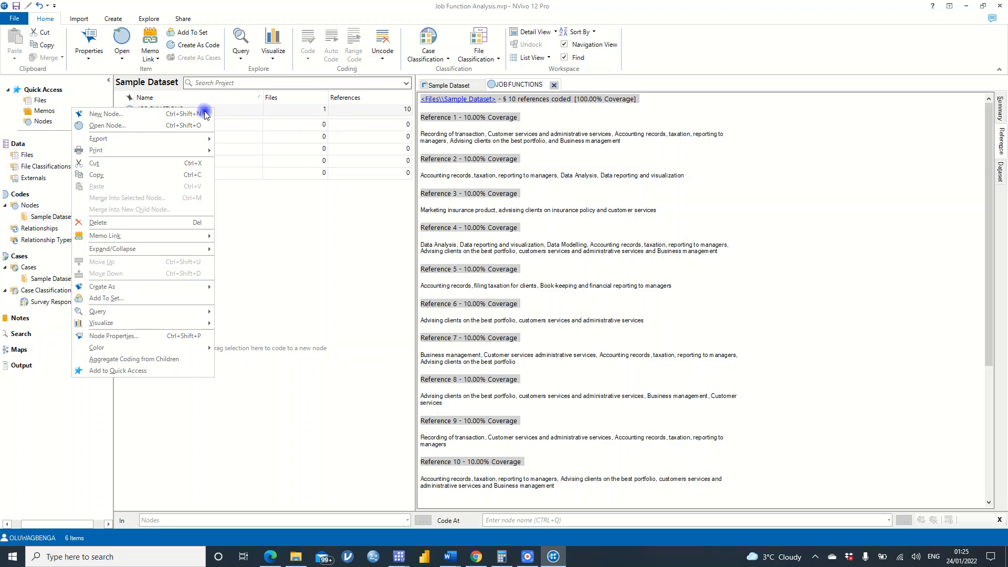
left_click(202, 114)
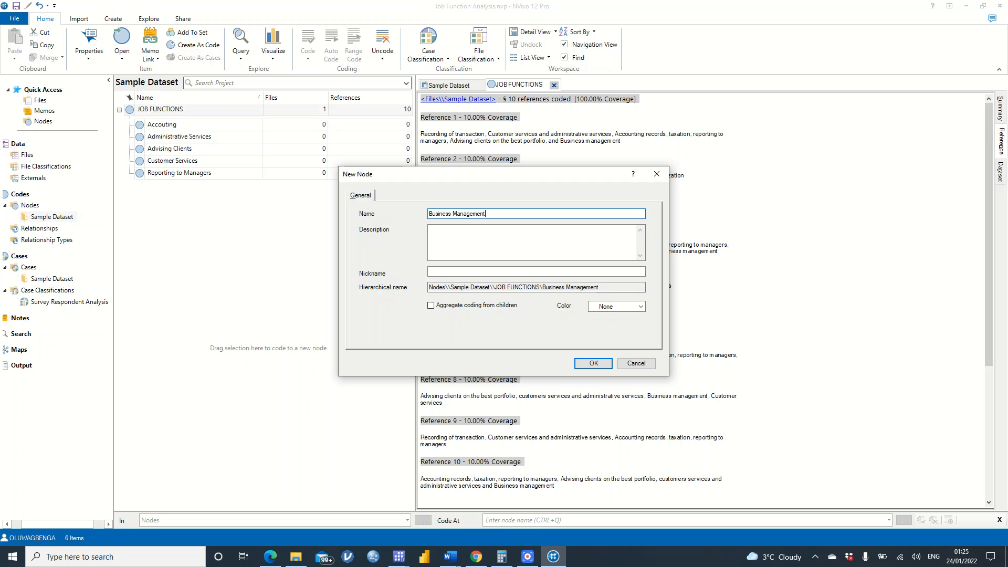
left_click(603, 361)
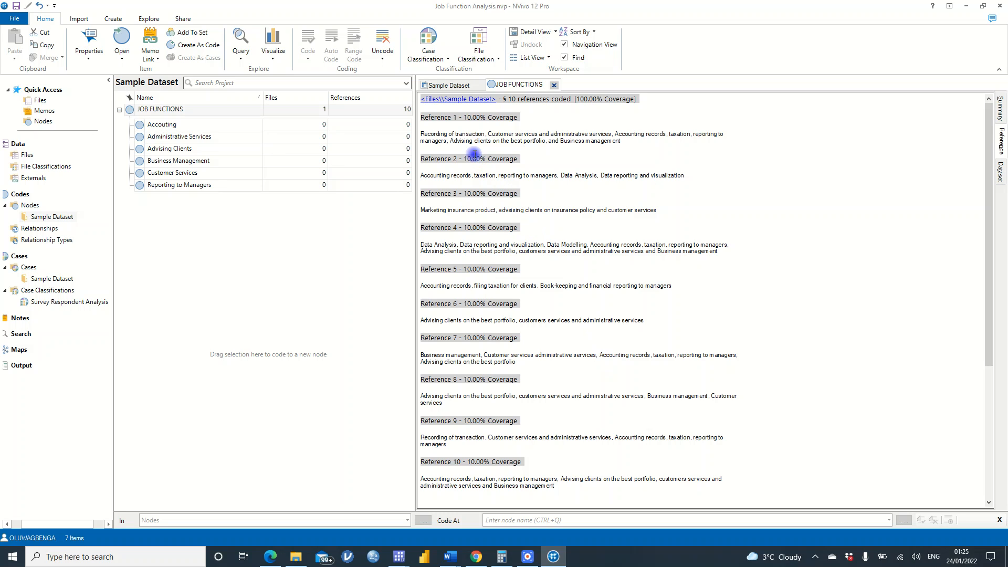
- In Reference 1, code "Recording of transaction" at the Accouting node and "Customer services" at the Customer Services node
left_click_drag(421, 134, 483, 135)
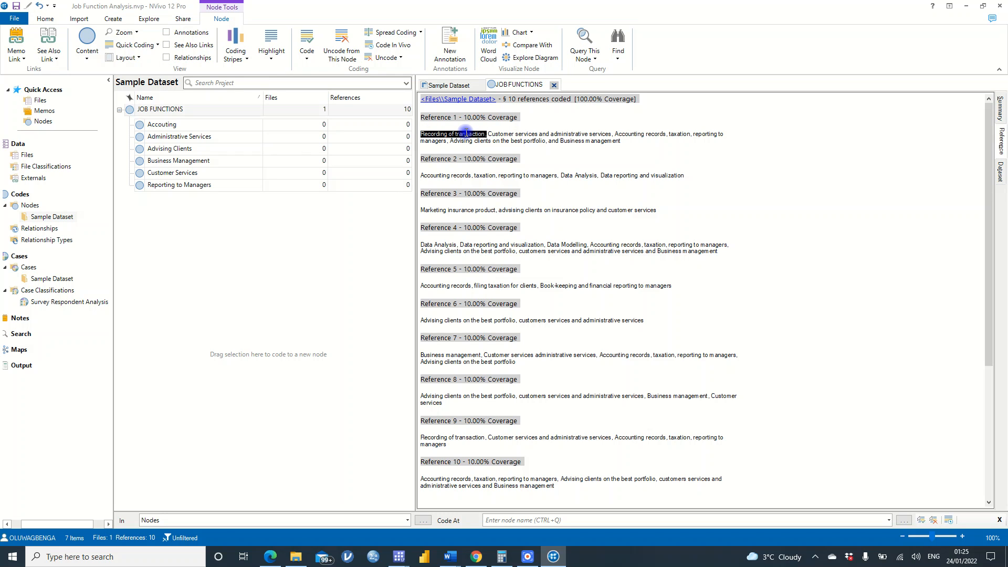
left_click_drag(467, 133, 241, 122)
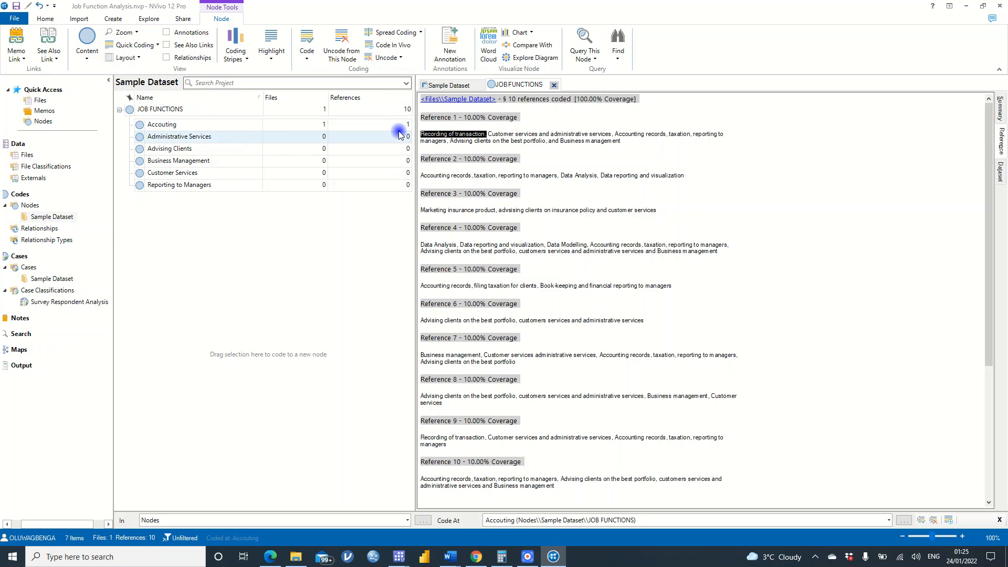
left_click_drag(489, 134, 232, 174)
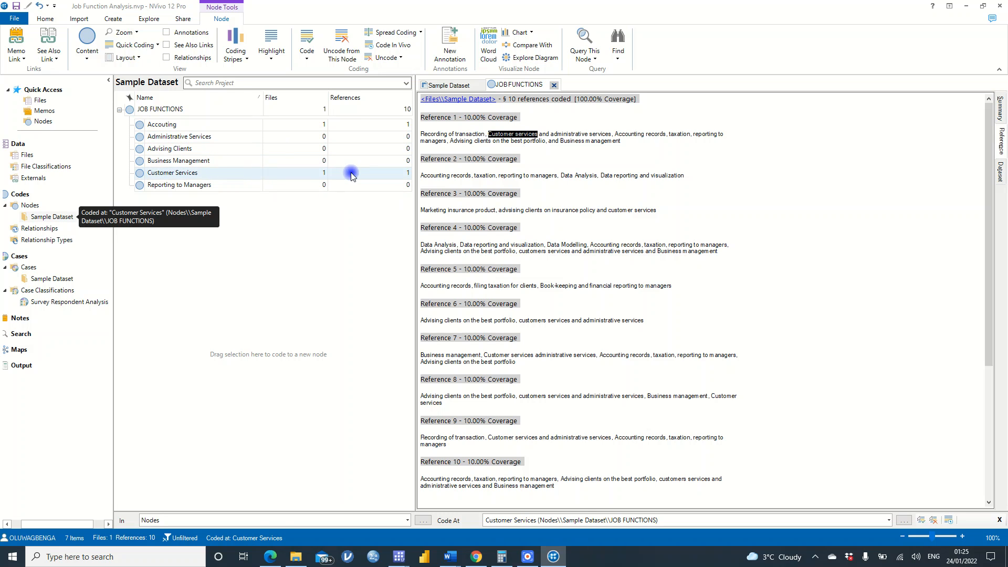
- In Reference 1, code "administrative services" at the Administrative Services node and "Accounting records, taxation" at the Accouting node
left_click_drag(551, 134, 204, 135)
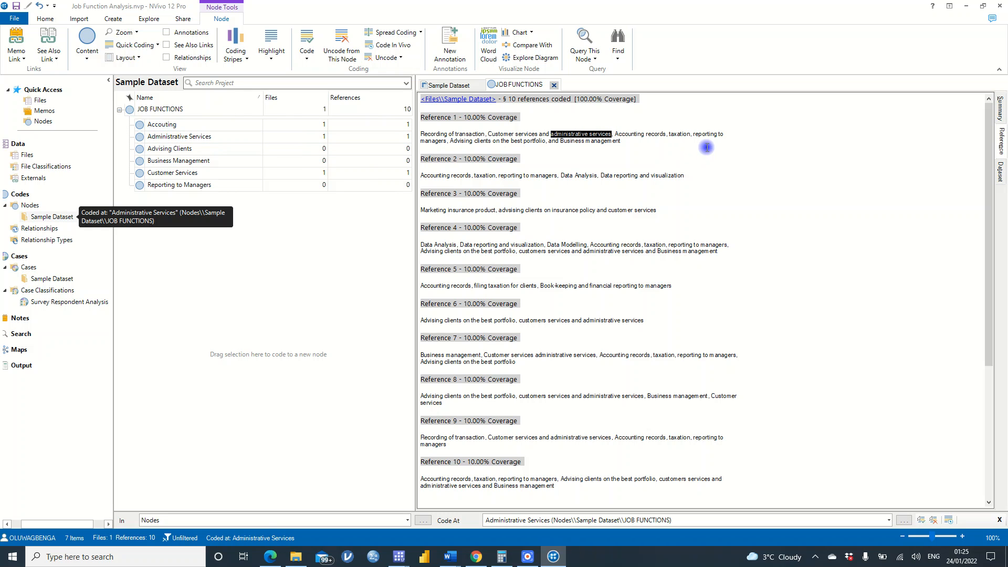
left_click_drag(616, 133, 692, 134)
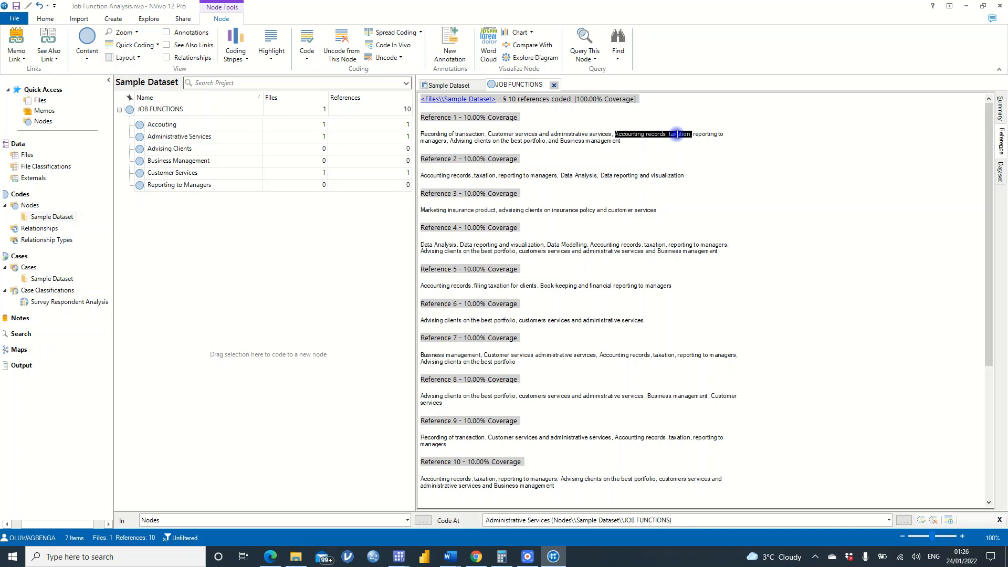
left_click_drag(663, 135, 198, 127)
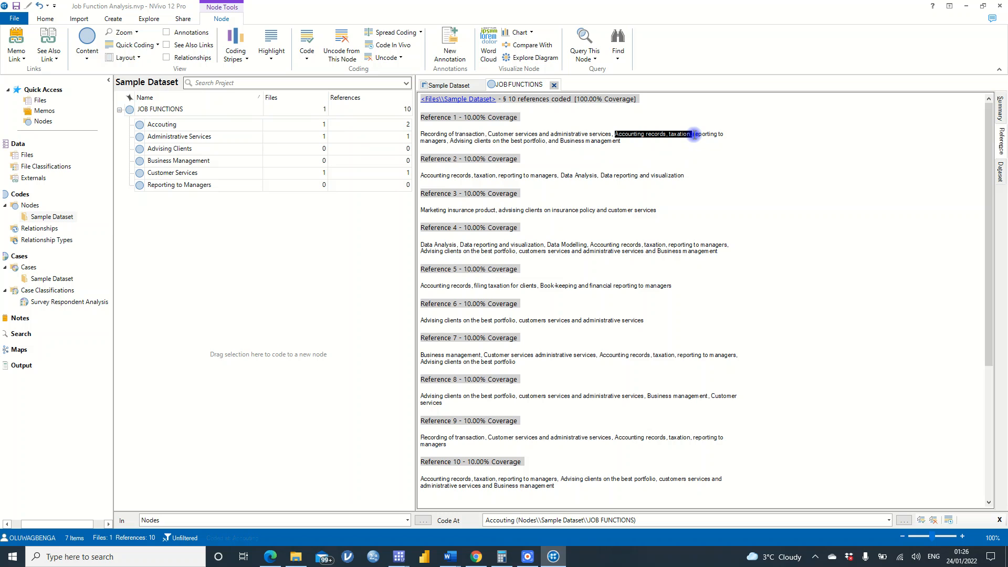
- Code Reference 1's remaining phrases on reporting to managers, advising clients and business management at the matching child nodes
left_click_drag(694, 134, 225, 185)
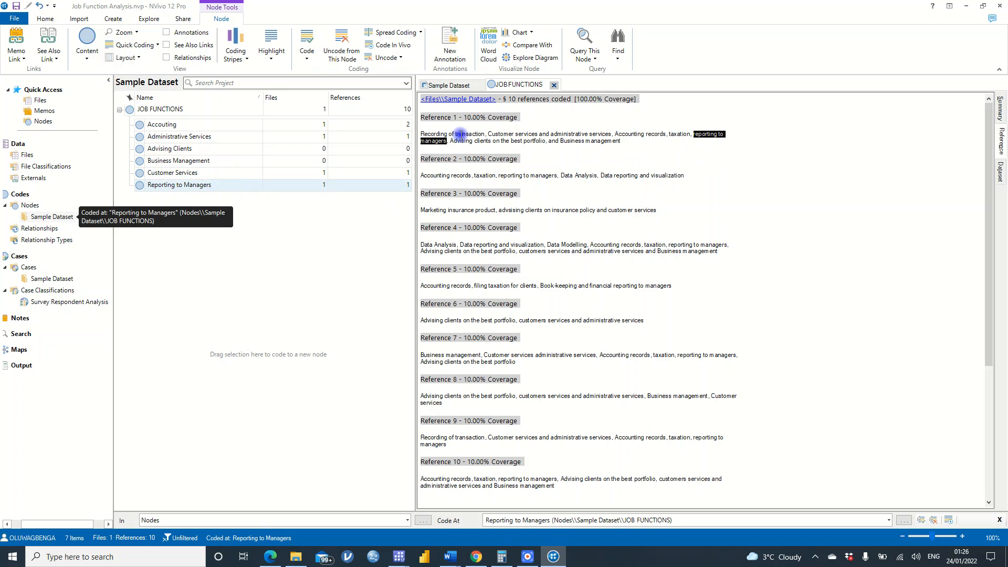
left_click_drag(545, 141, 227, 150)
left_click_drag(621, 141, 231, 164)
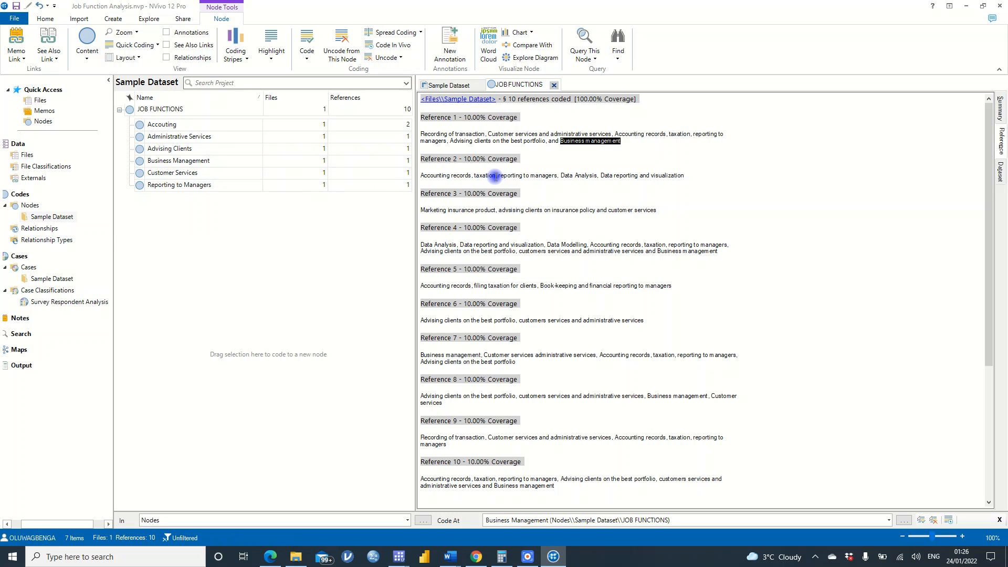
- In Reference 2, code "Accounting records, taxation" at the Accouting node and "reporting to managers" at the Reporting to Managers node
left_click_drag(495, 177, 178, 124)
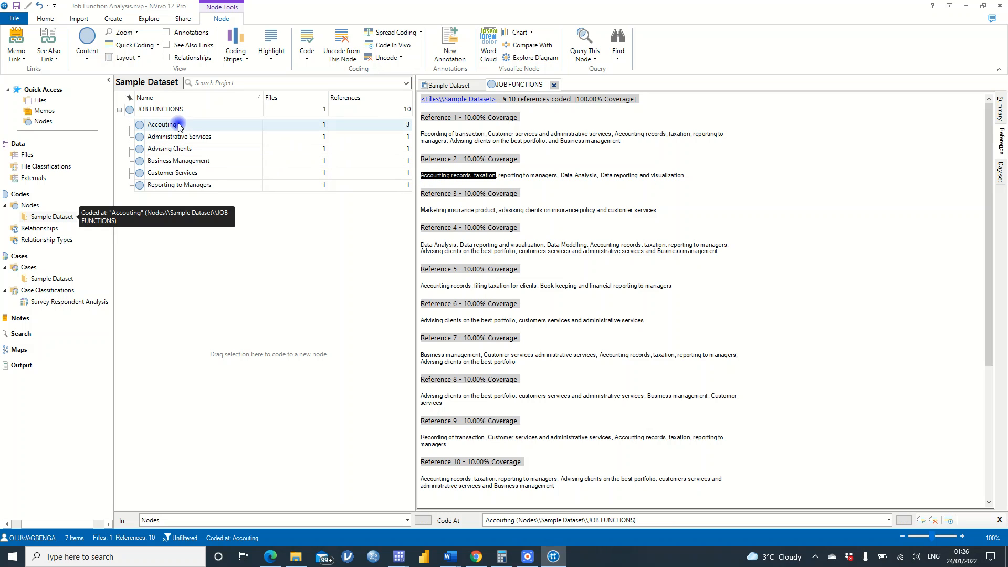
left_click_drag(558, 177, 228, 182)
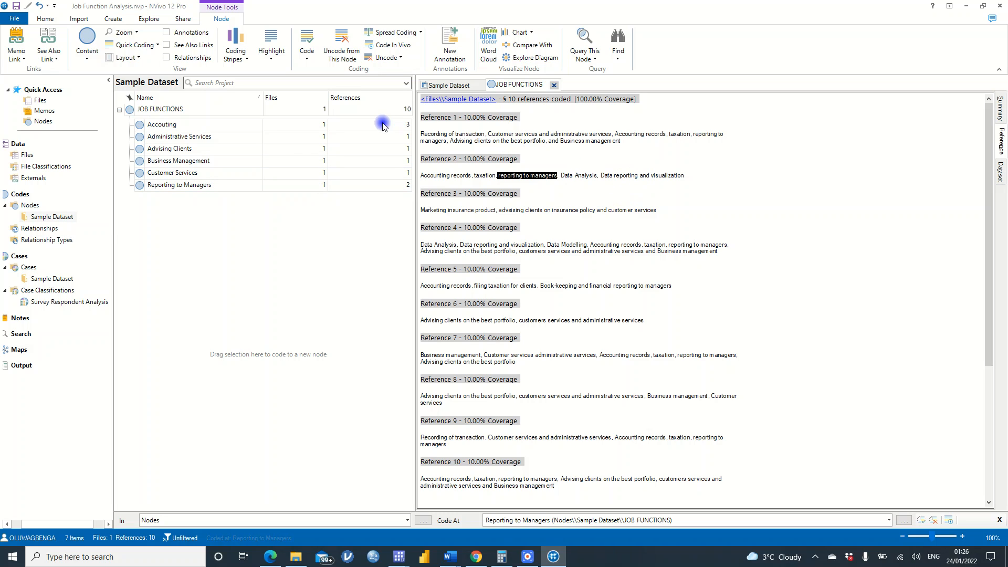
- Add a "Data Analysis" child node under JOB FUNCTIONS and code Reference 2's "Data Analysis, Data reporting and visualization" at it
right_click(204, 109)
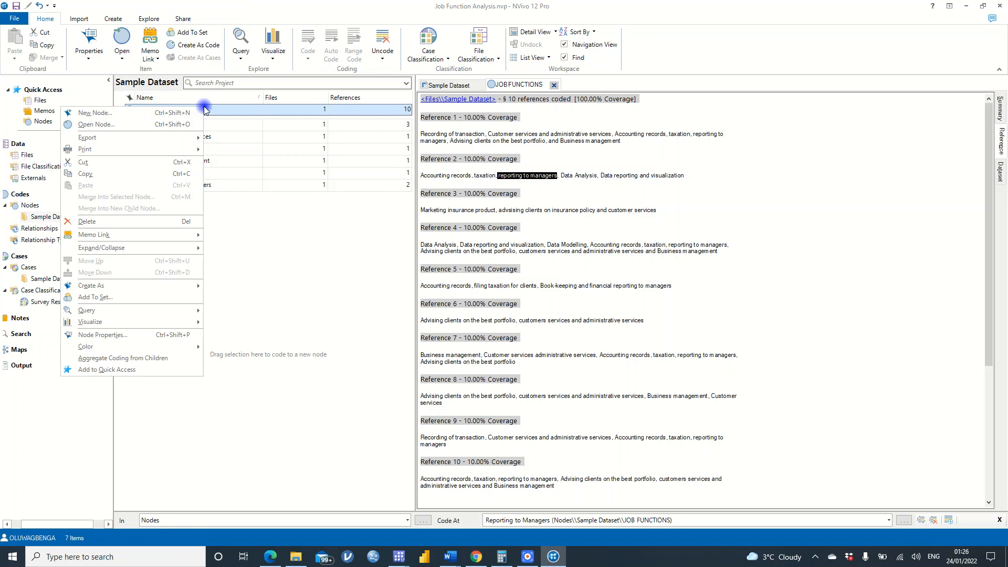
left_click(179, 114)
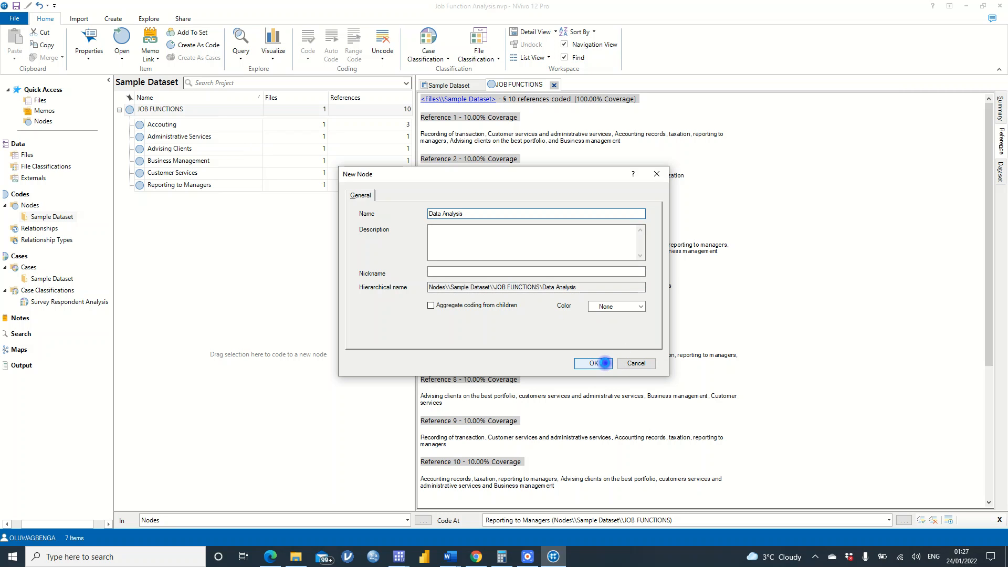
left_click(604, 363)
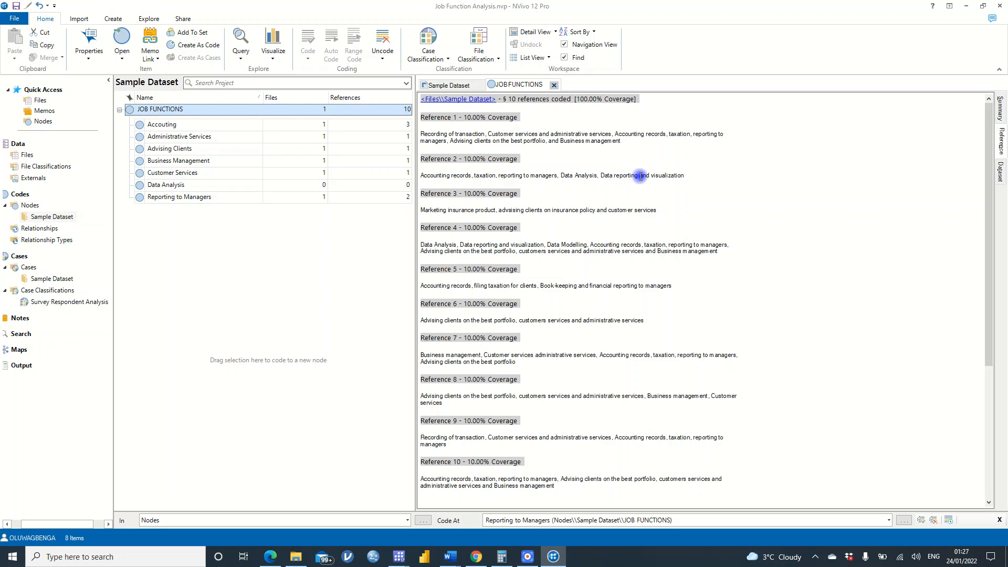
left_click_drag(684, 175, 564, 174)
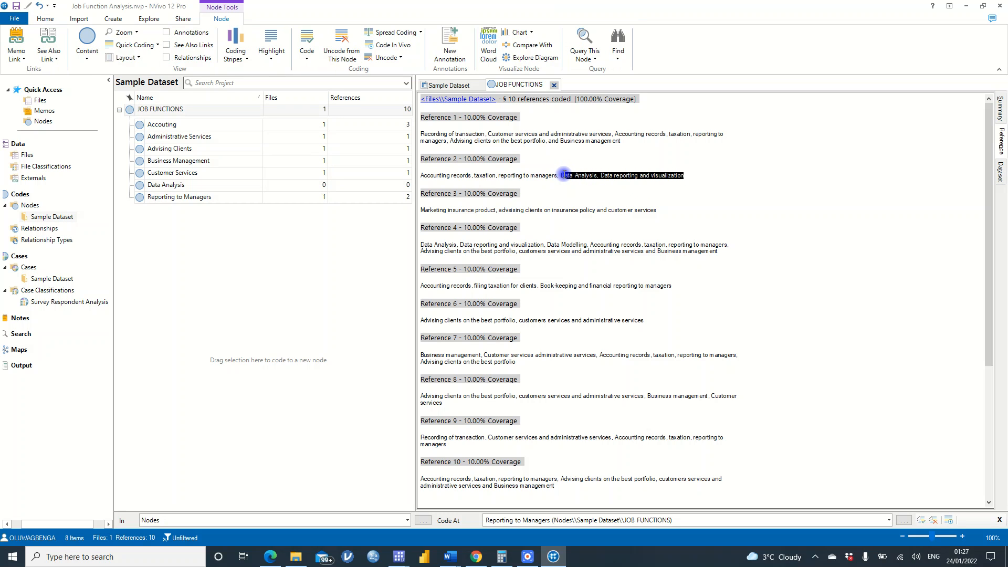
left_click_drag(582, 175, 202, 185)
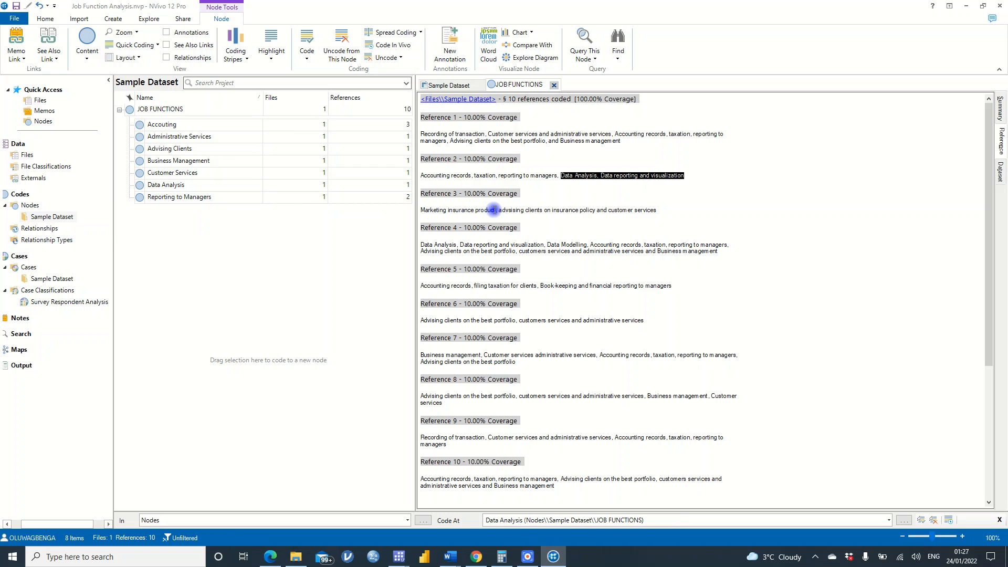
- Add a "Marketing" child node under JOB FUNCTIONS and code Reference 3's "Marketing insurance product" at it
right_click(154, 111)
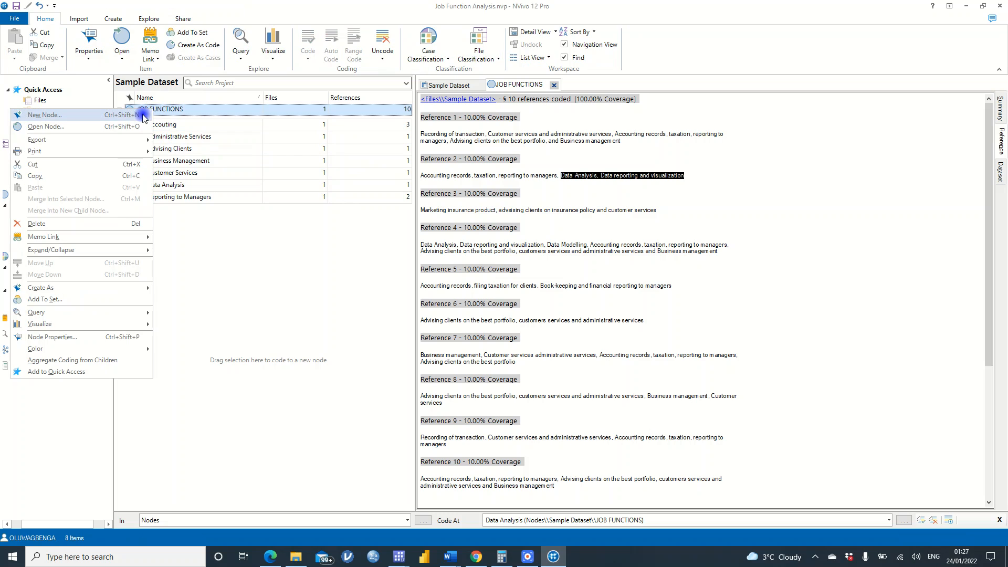
left_click(142, 115)
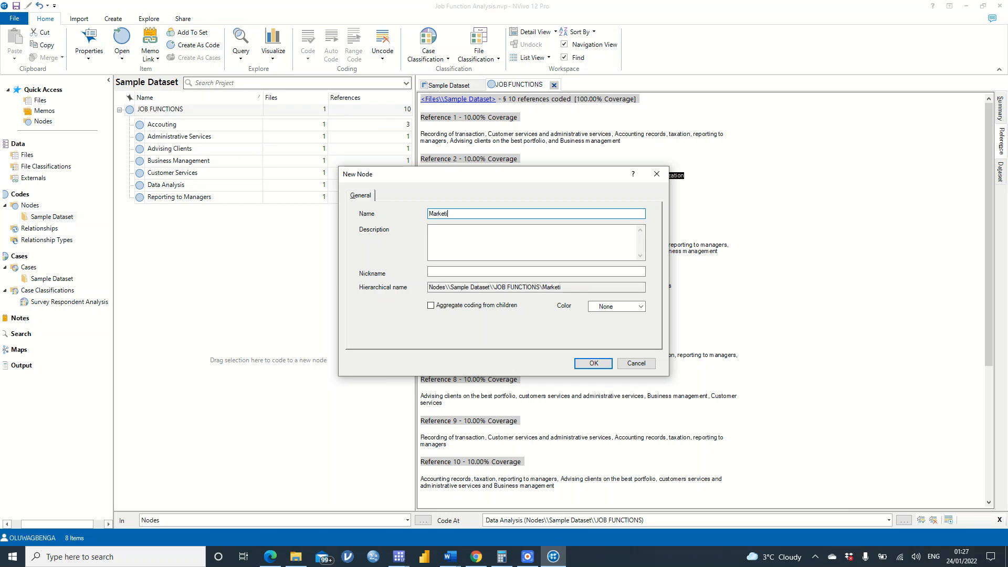
left_click(593, 361)
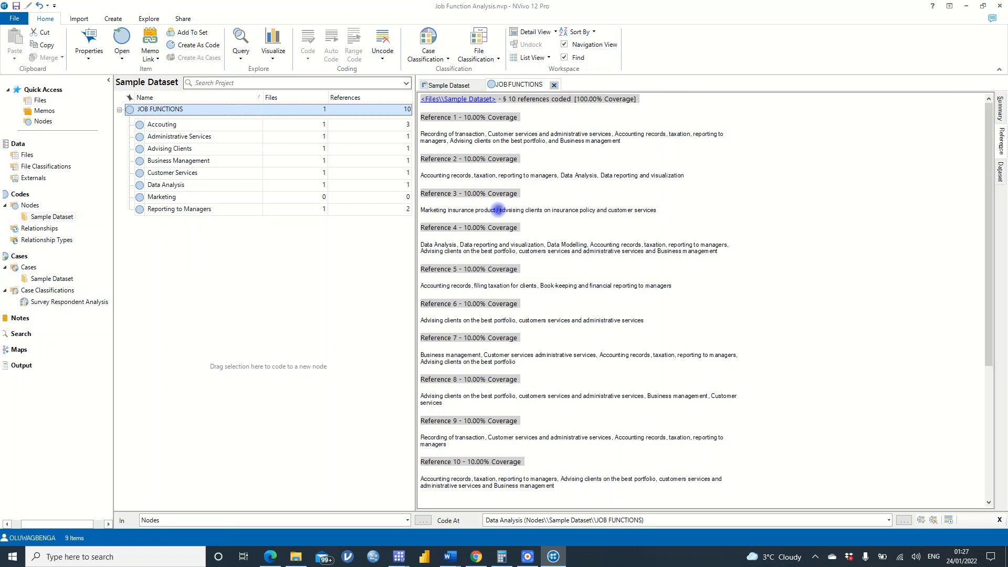
left_click_drag(496, 210, 243, 197)
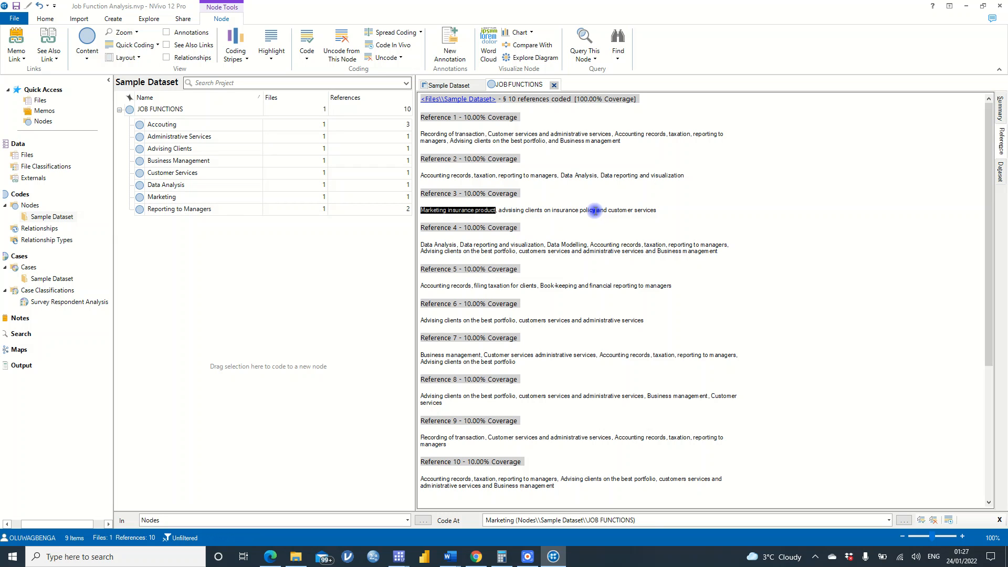
- In Reference 3, code "advising clients on insurance policy" at Advising Clients and "customer services" at Customer Services
left_click_drag(595, 211, 212, 147)
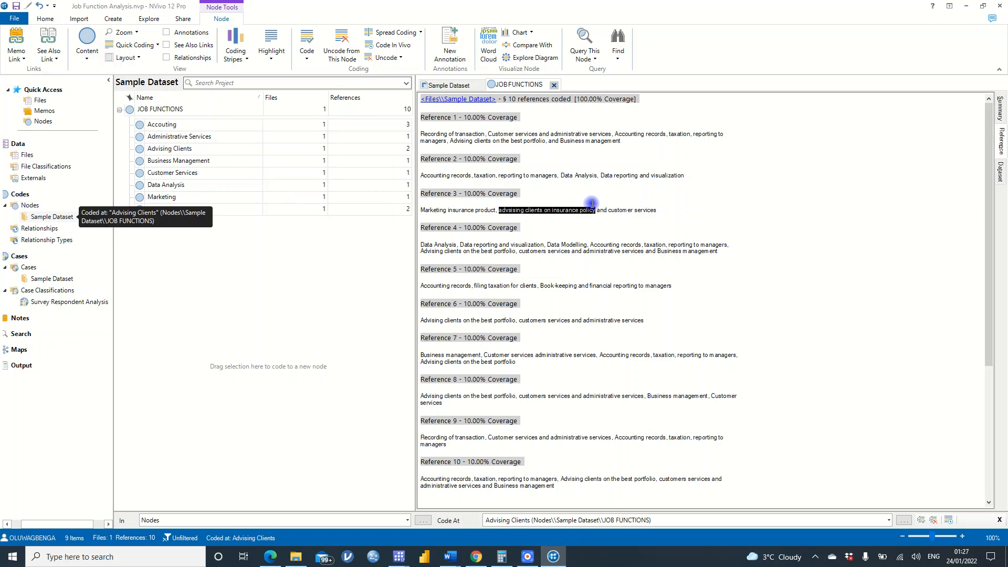
left_click_drag(655, 210, 224, 176)
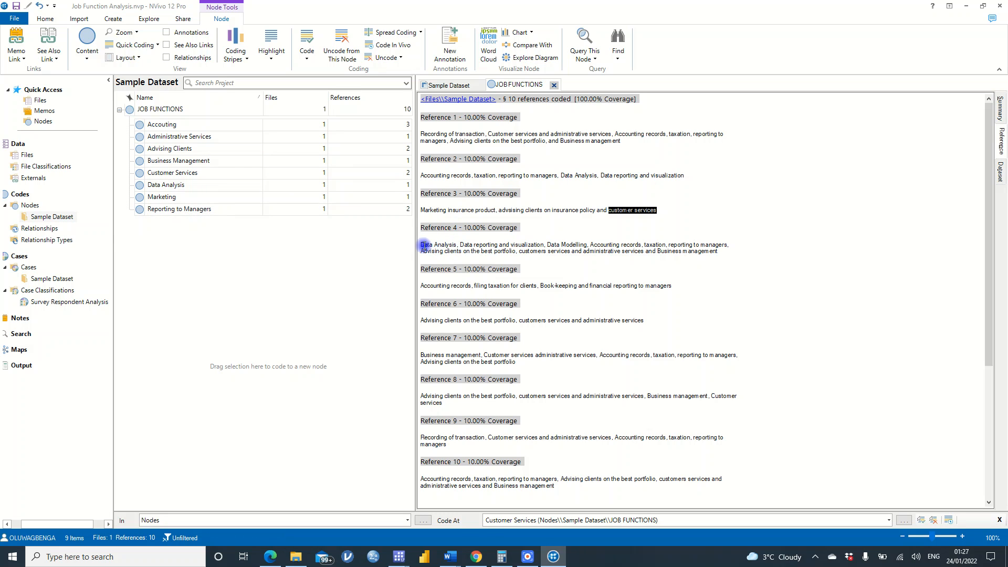
- Code Reference 4's phrases on data analysis and modelling, accounting and taxation, and reporting to managers at the matching child nodes
left_click_drag(422, 245, 239, 183)
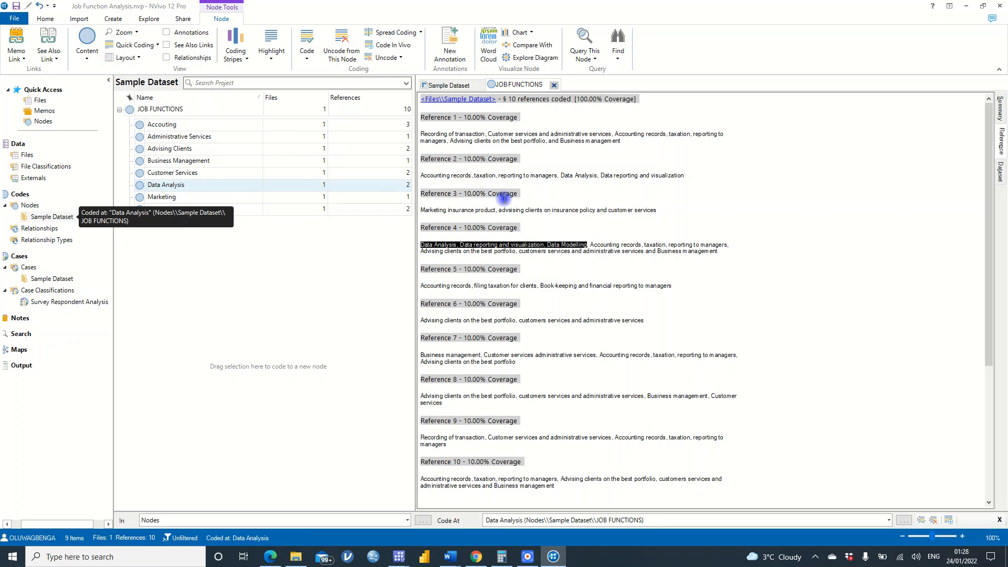
left_click_drag(593, 244, 209, 127)
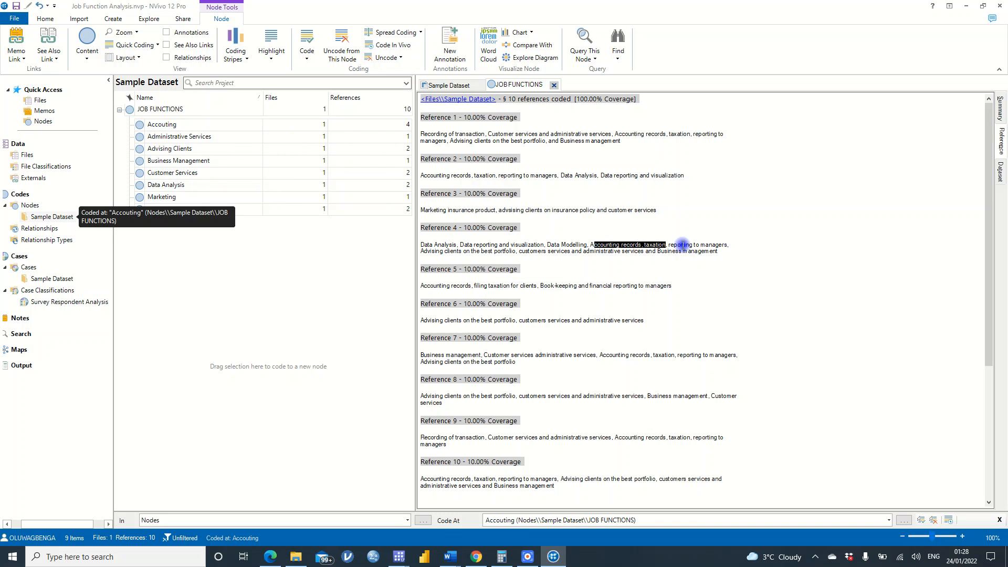
left_click_drag(669, 245, 732, 244)
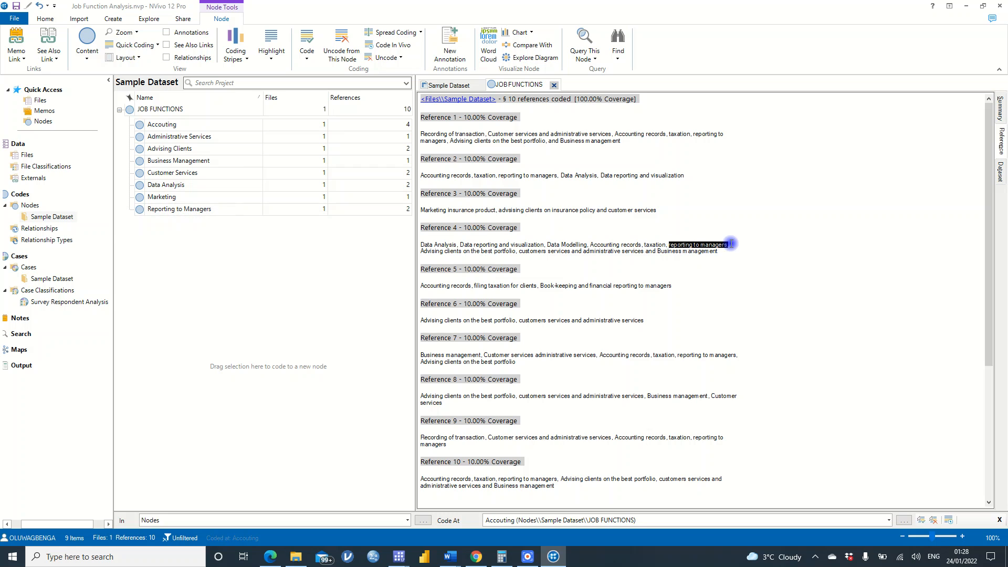
left_click_drag(705, 244, 244, 210)
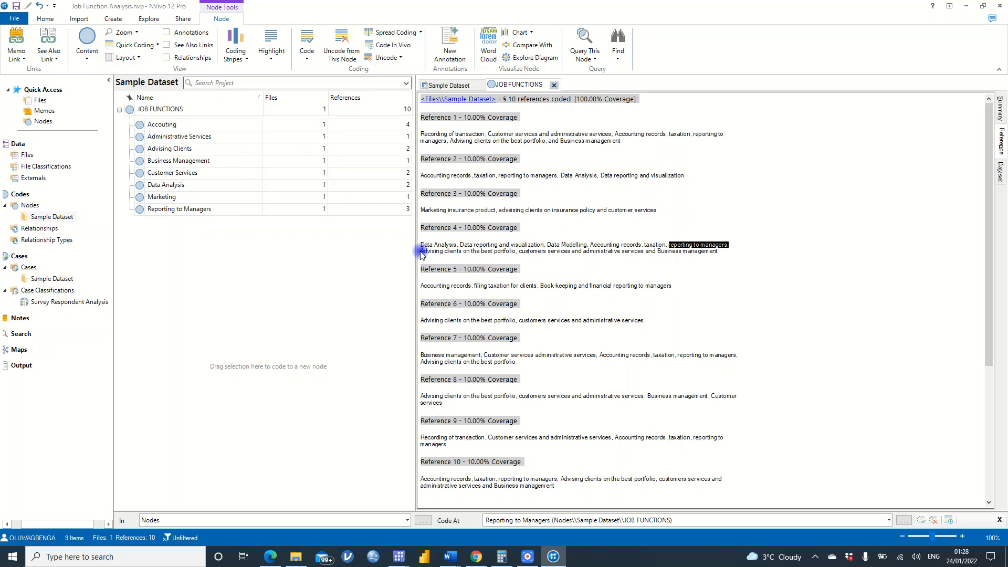
- Code Reference 4's phrases on advising clients, customers services, administrative services and business management at the matching child nodes
left_click_drag(422, 252, 190, 151)
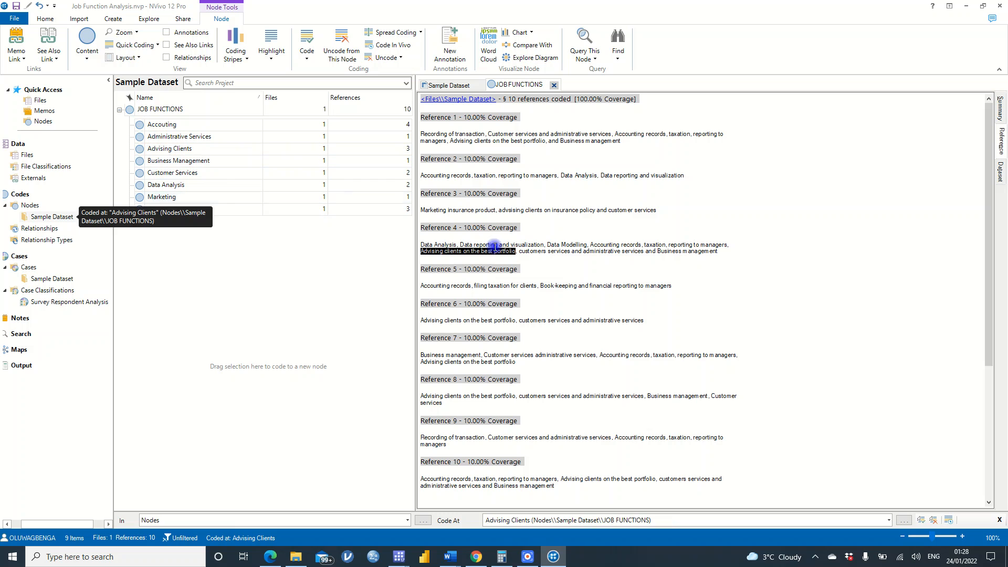
left_click_drag(520, 253, 215, 177)
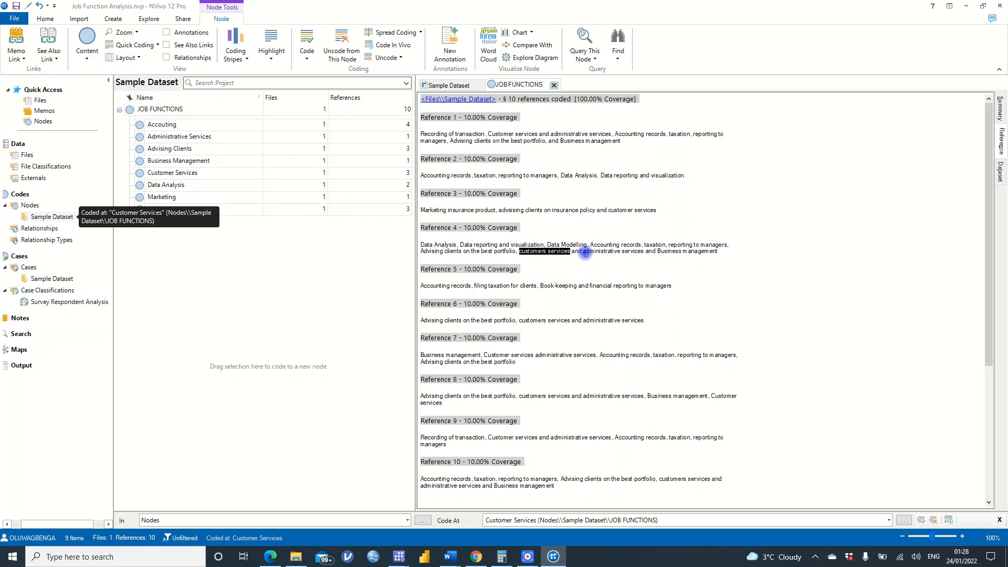
left_click_drag(584, 252, 225, 135)
left_click_drag(659, 252, 220, 163)
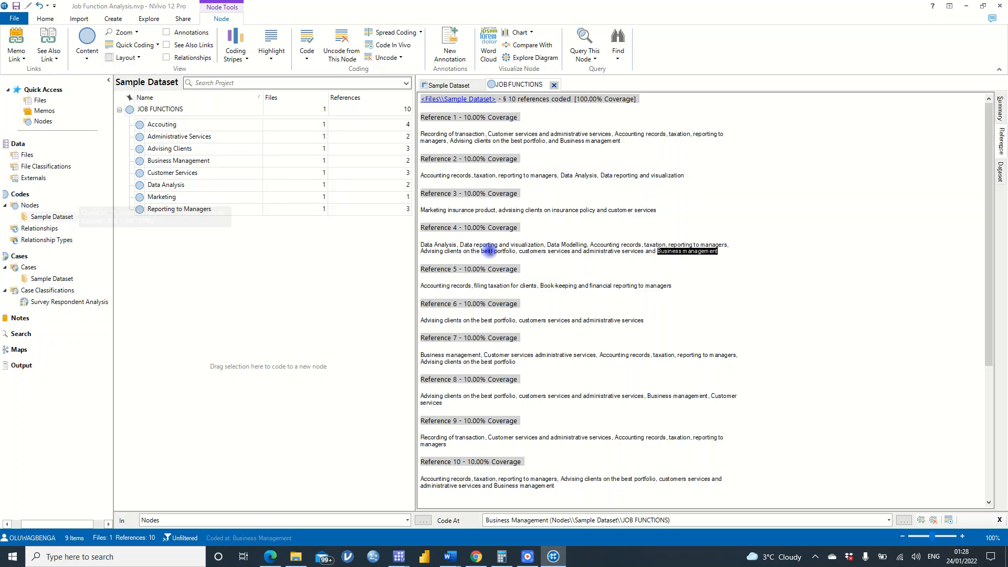
- In Reference 5, code the accounting, taxation and book-keeping phrases at Accouting and "financial reporting to managers" at Reporting to Managers
left_click_drag(423, 287, 532, 286)
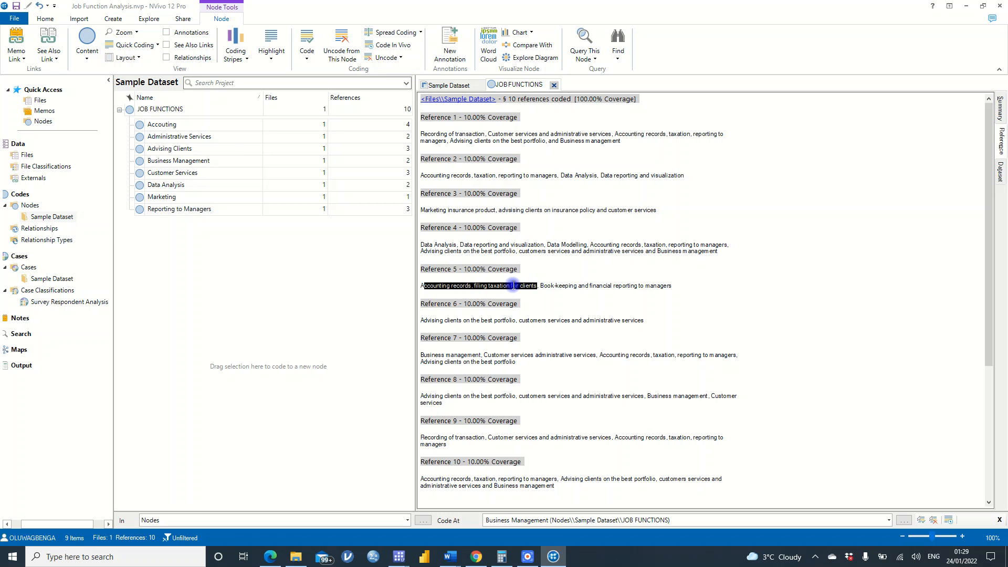
left_click_drag(512, 286, 189, 129)
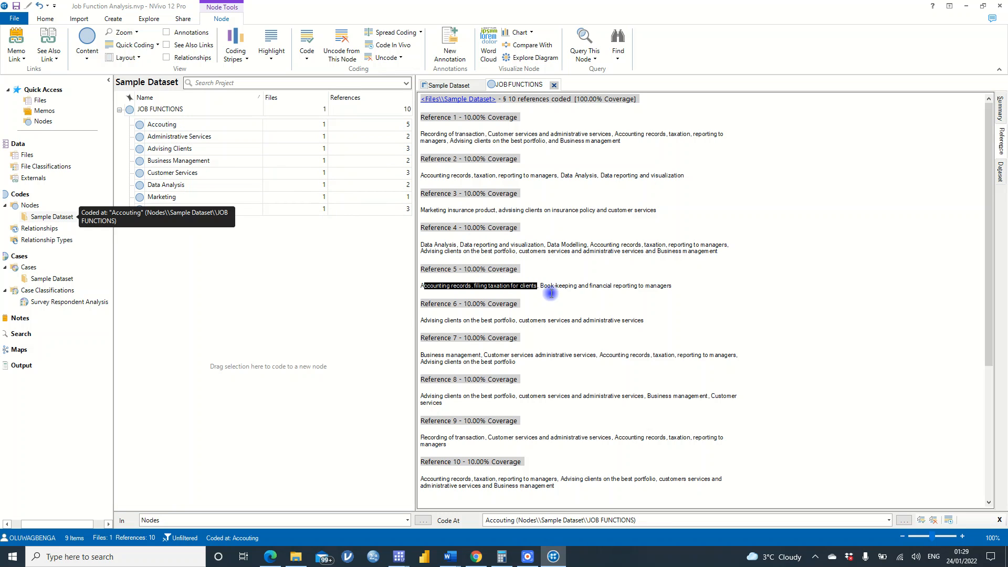
left_click_drag(540, 286, 210, 125)
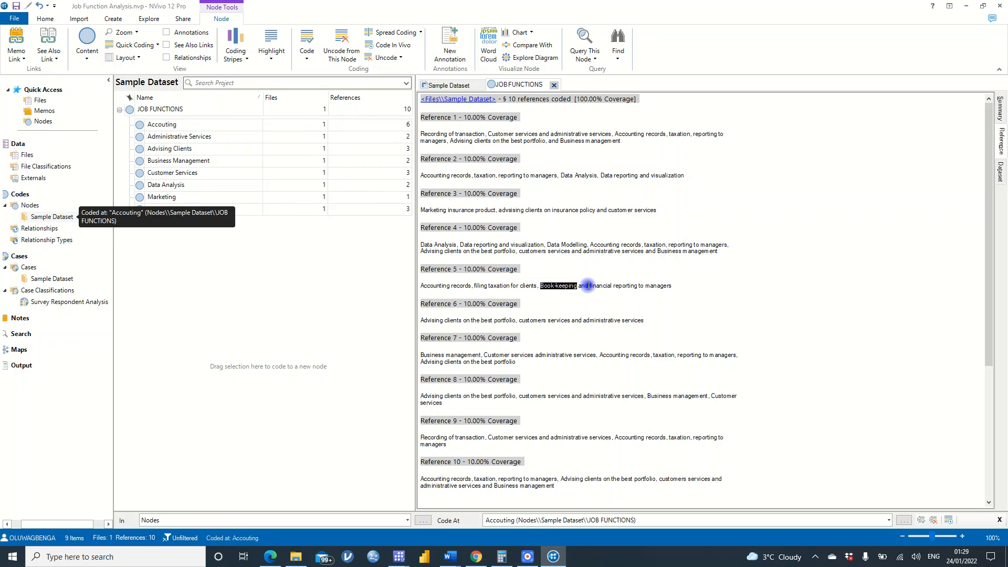
left_click_drag(590, 285, 237, 211)
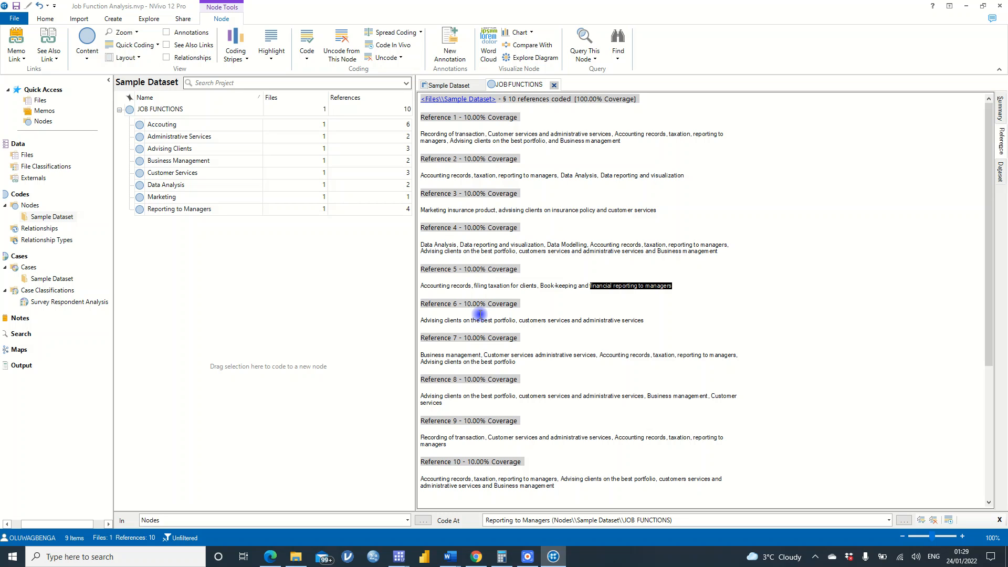
- Code Reference 6's phrases on advising clients, customers services and administrative services at the matching child nodes
left_click(533, 309)
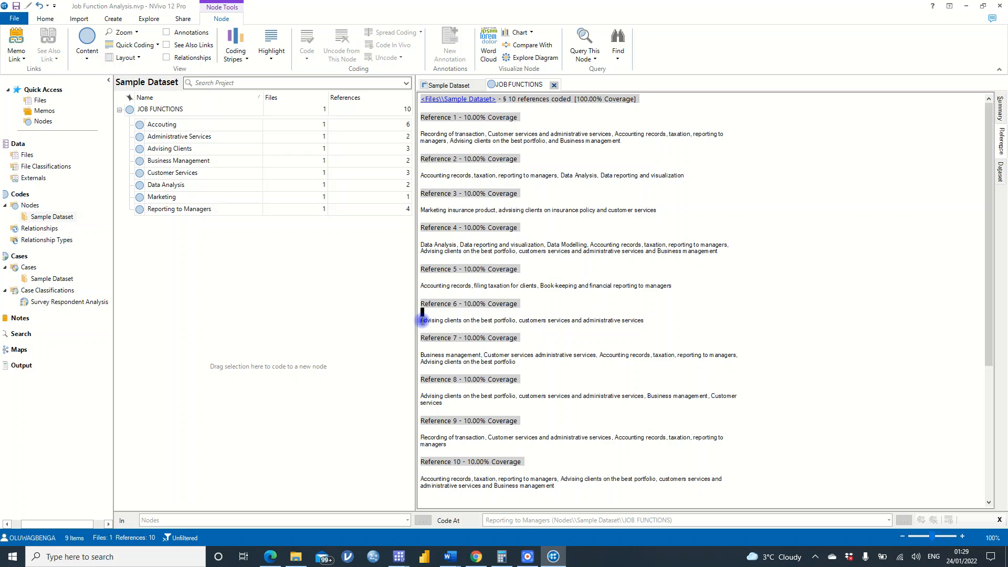
left_click_drag(426, 320, 201, 151)
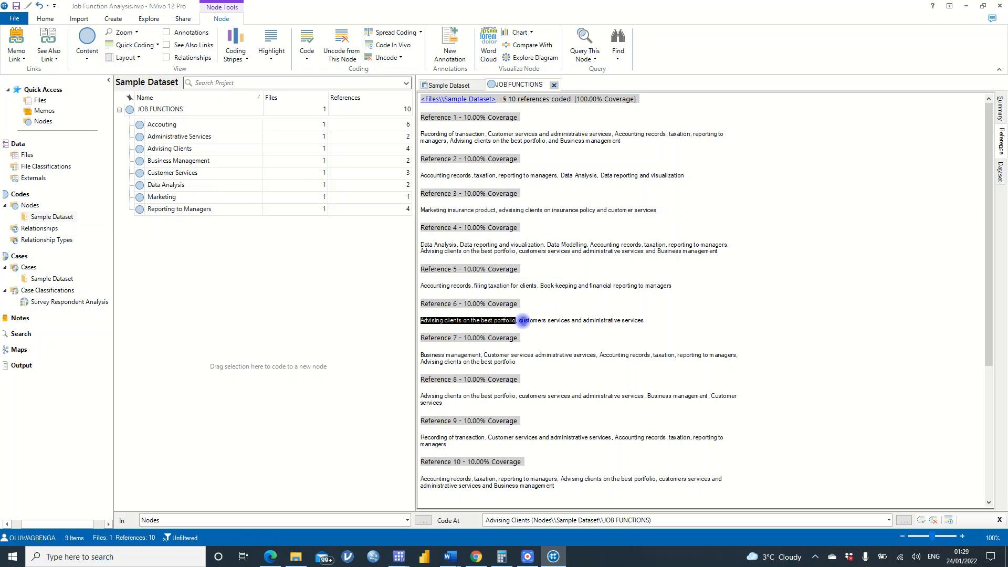
left_click_drag(519, 320, 568, 321)
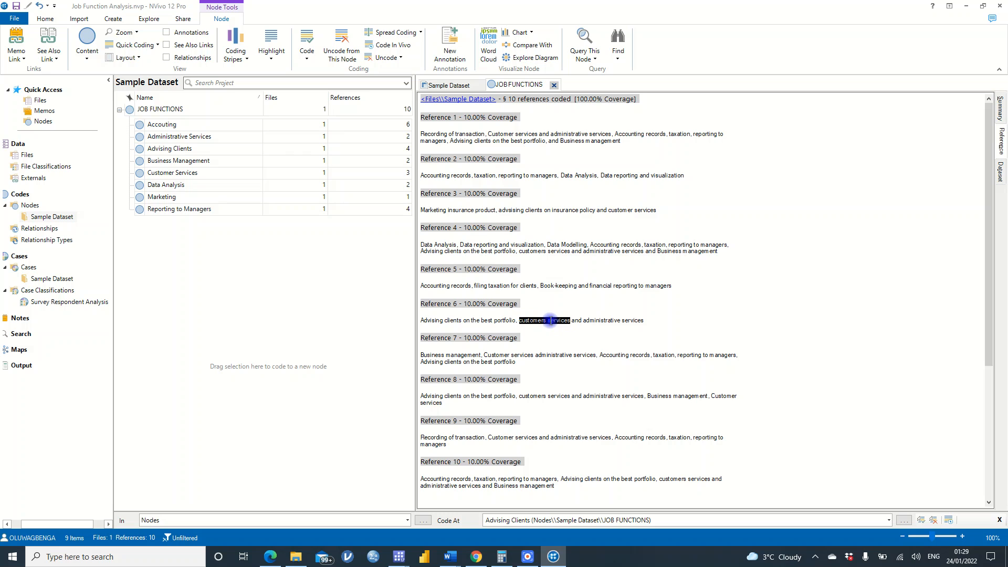
left_click_drag(549, 320, 202, 172)
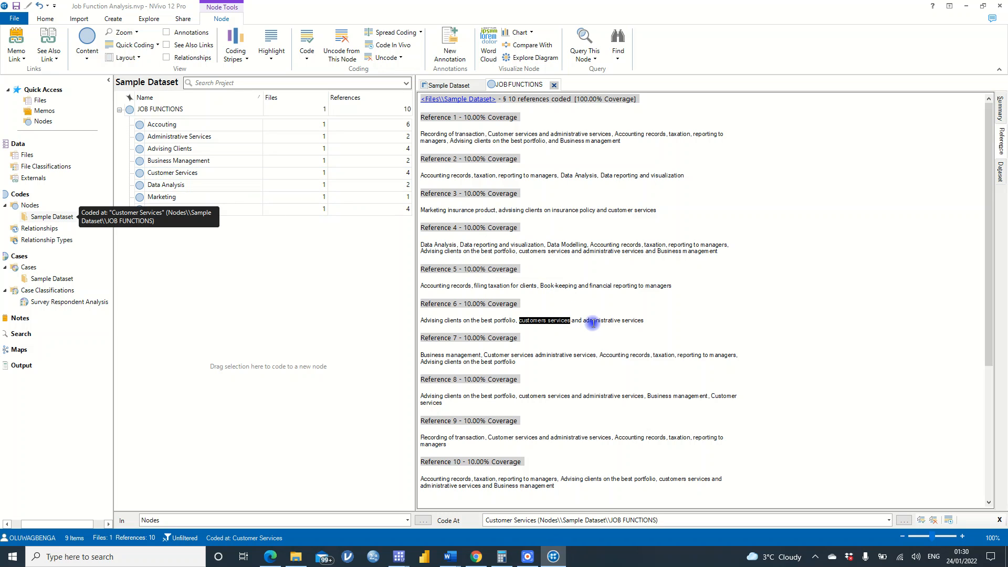
left_click_drag(584, 321, 189, 138)
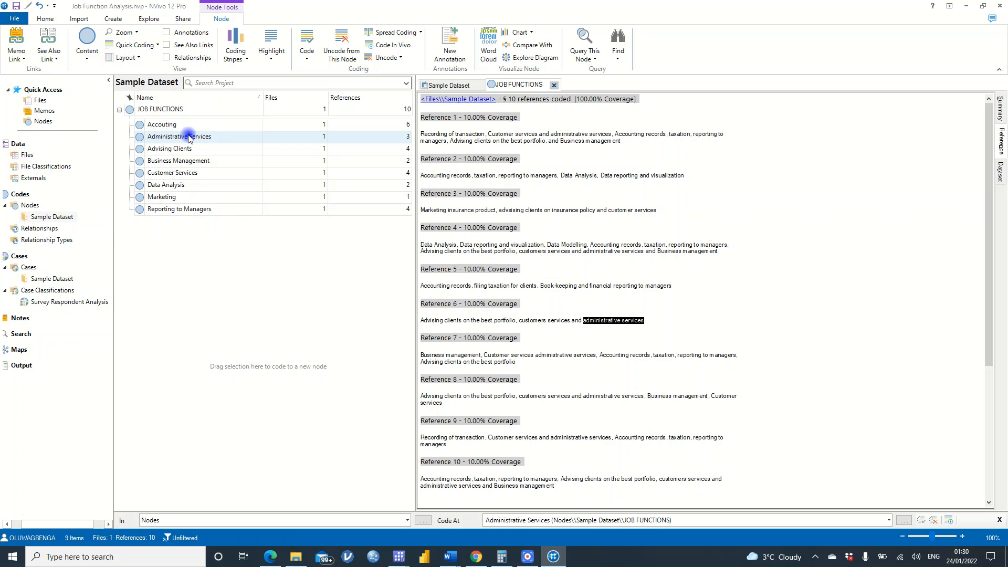
- Start a new Crosstab query that compares codes against cases
left_click(150, 20)
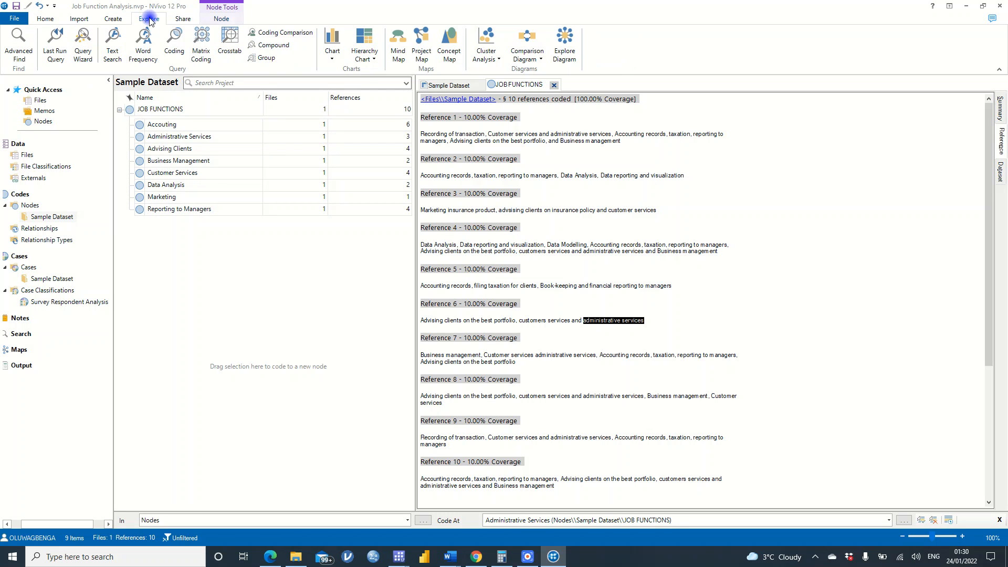
left_click(228, 43)
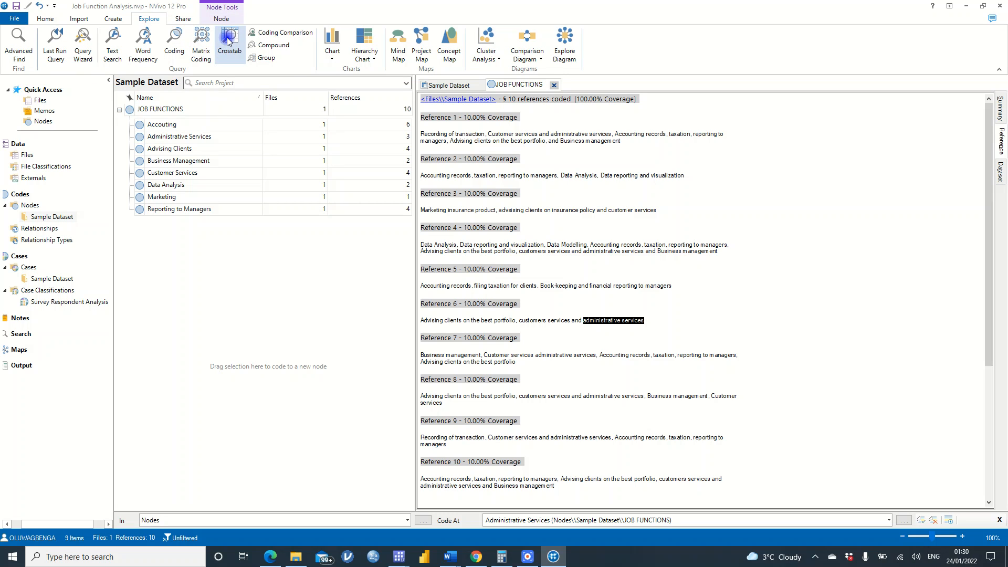
left_click(228, 42)
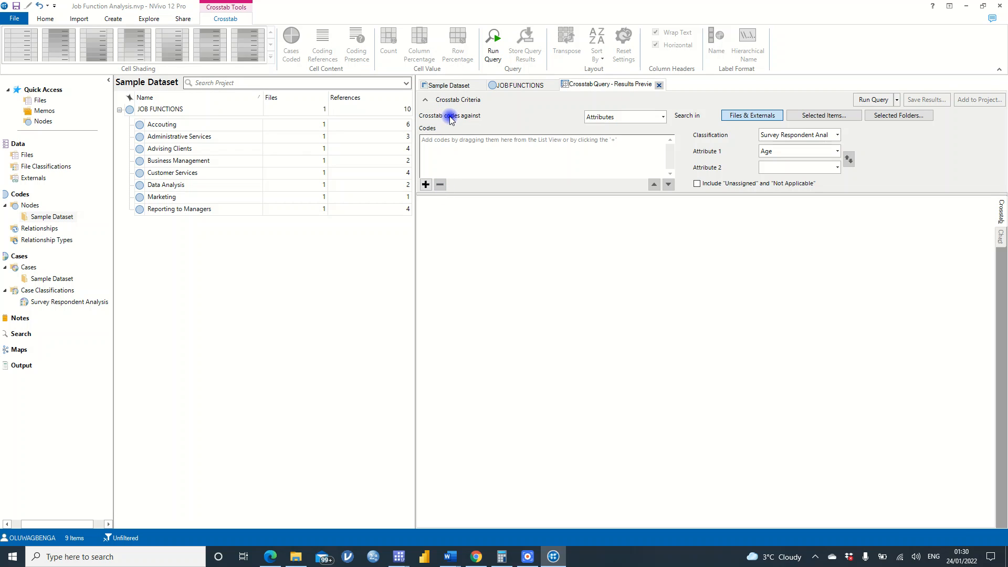
left_click(663, 118)
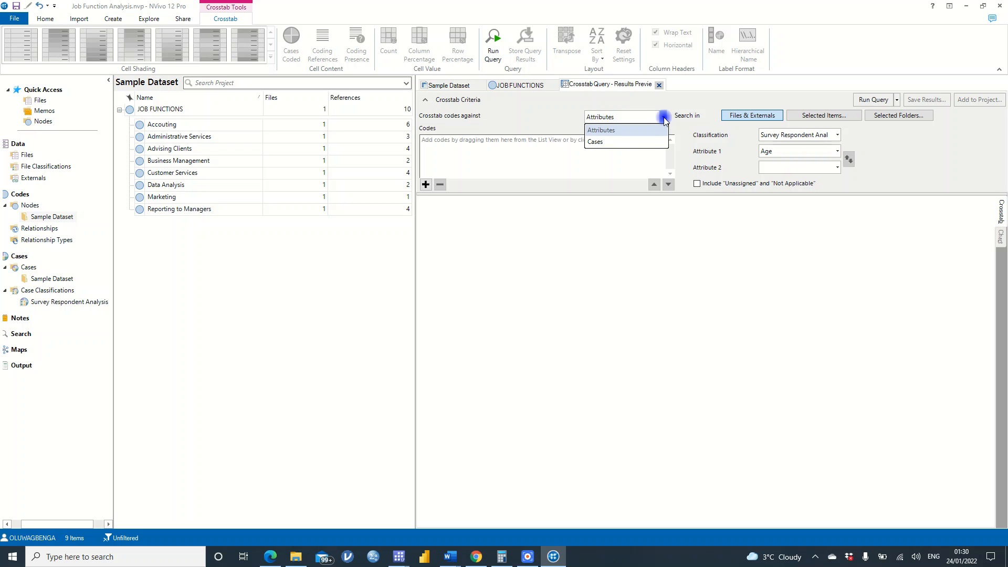
left_click(647, 147)
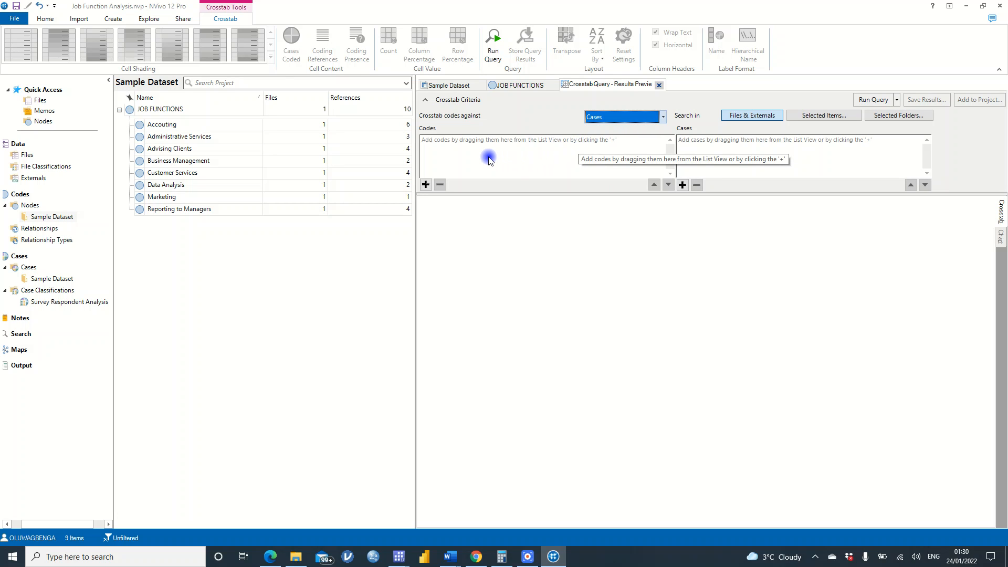
- Add all eight child nodes of JOB FUNCTIONS, from Accouting to Reporting to Managers, as the crosstab's codes
left_click(426, 185)
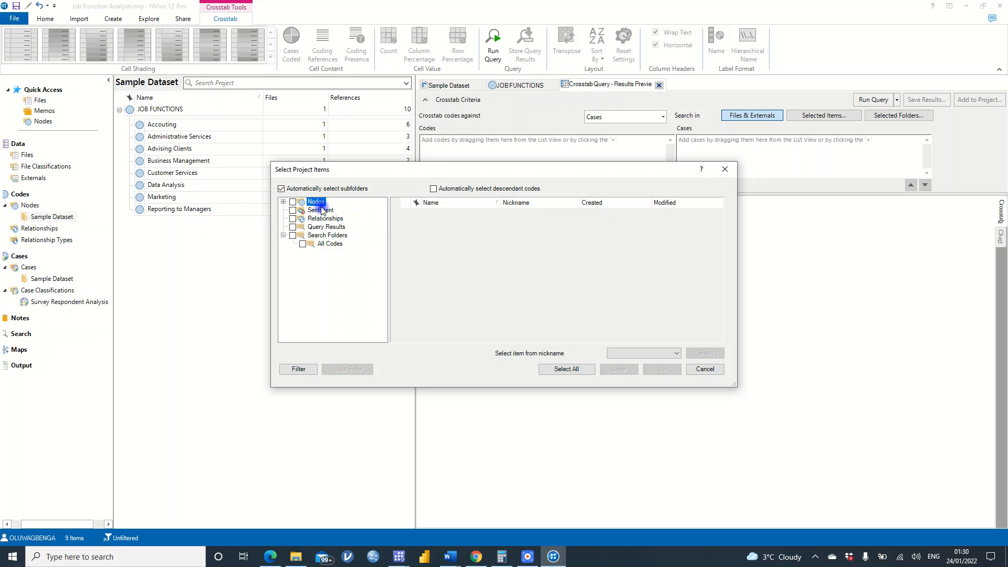
double_click(316, 203)
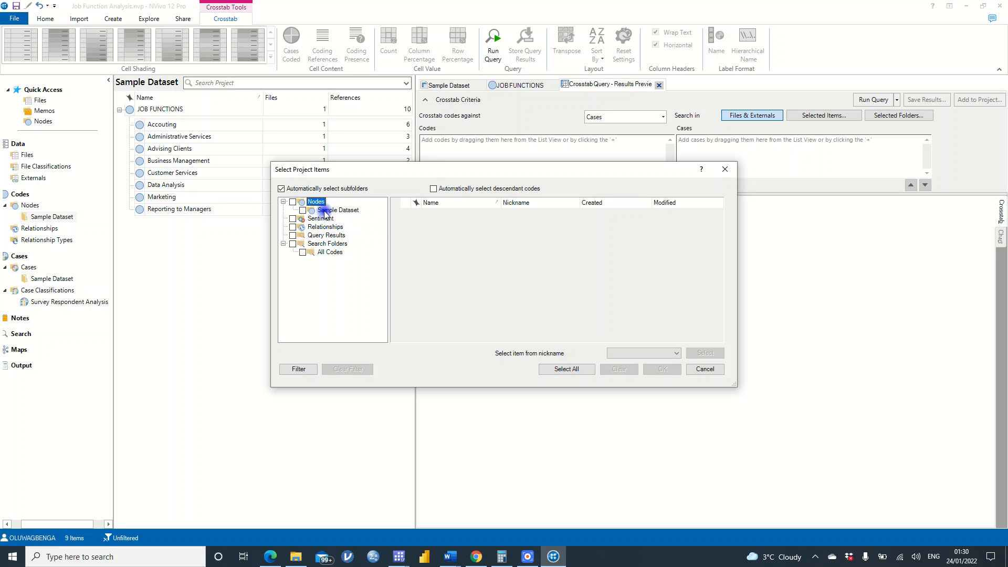
left_click(325, 213)
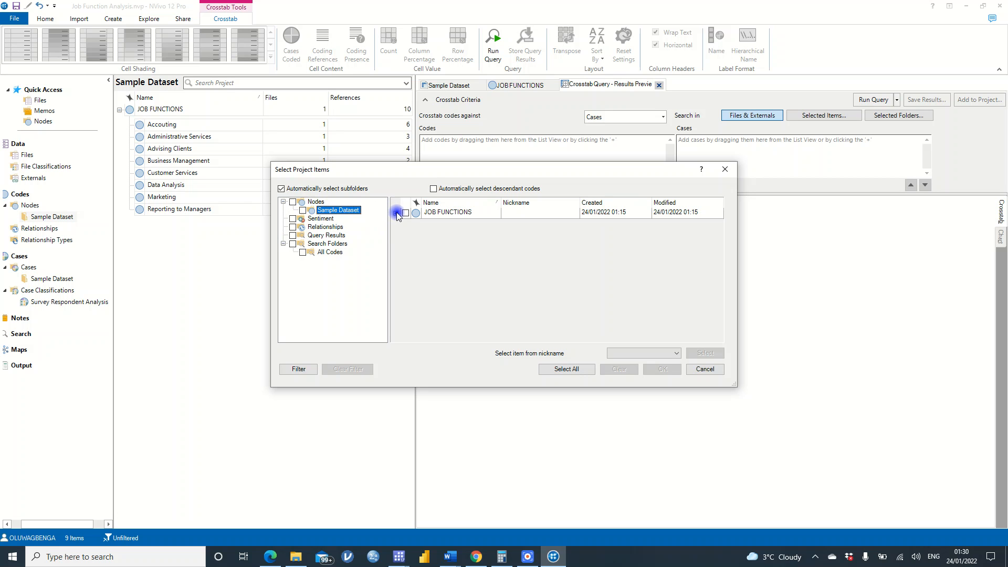
left_click(397, 213)
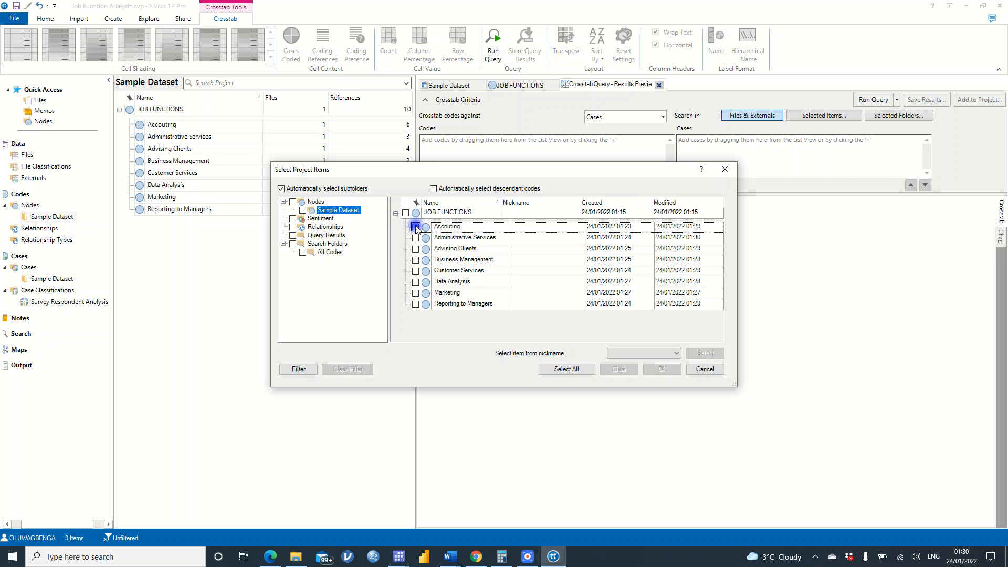
left_click(415, 227)
left_click(415, 238)
left_click(415, 249)
left_click(416, 260)
left_click(415, 271)
left_click(416, 282)
left_click(416, 293)
left_click(656, 372)
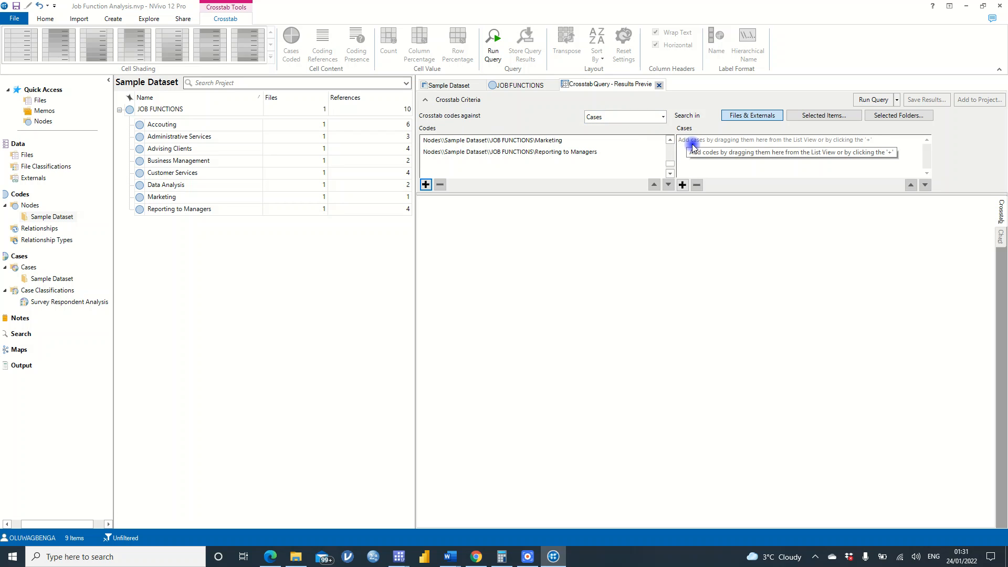
- Add case 1 of the survey respondent classification as the crosstab's case
left_click(684, 185)
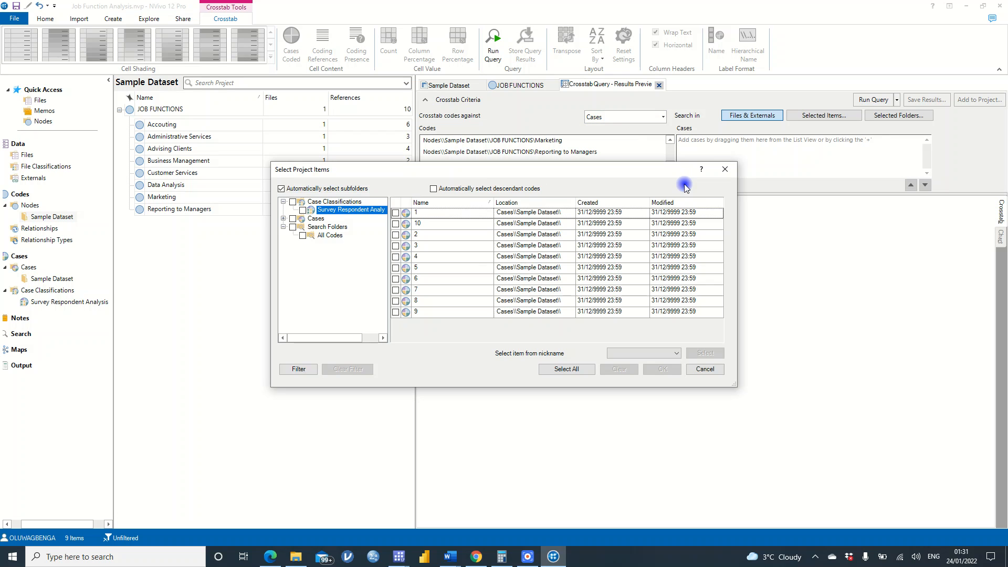
left_click(396, 213)
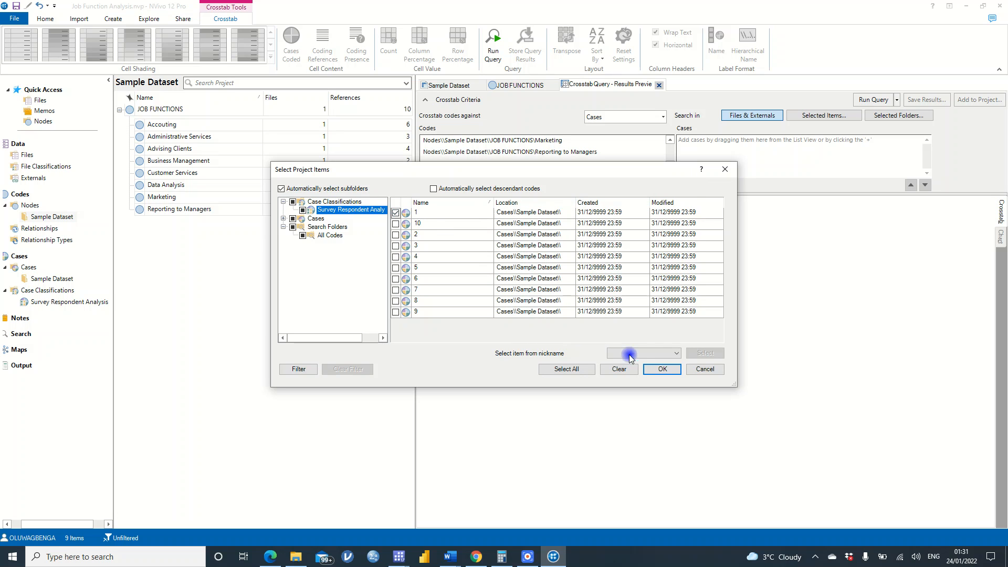
left_click(658, 370)
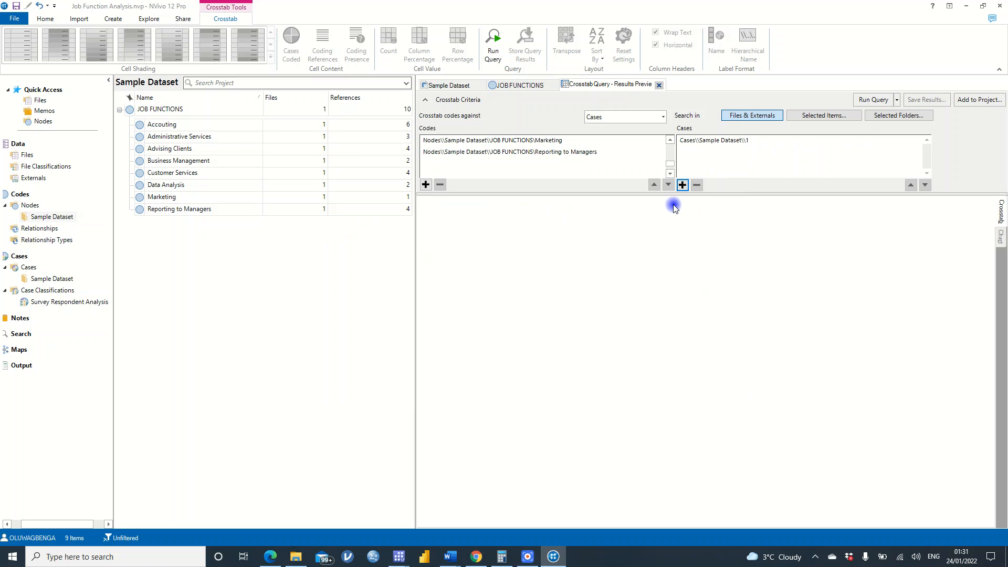
- Restrict the crosstab's search scope to a selected project item
left_click(835, 115)
left_click(396, 212)
left_click(663, 370)
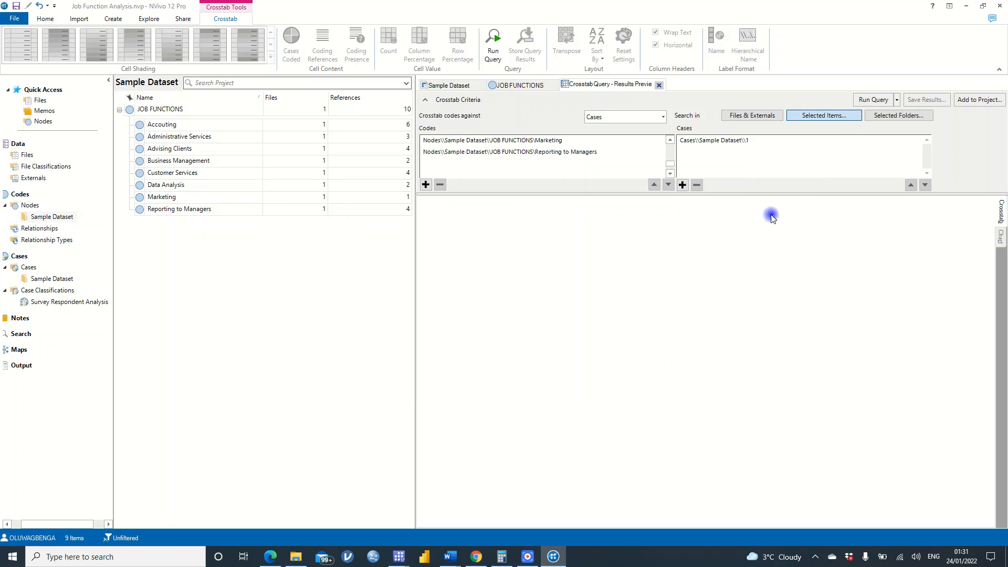
- Restrict the crosstab's search scope to the Files, Nodes and Cases folders
left_click(874, 119)
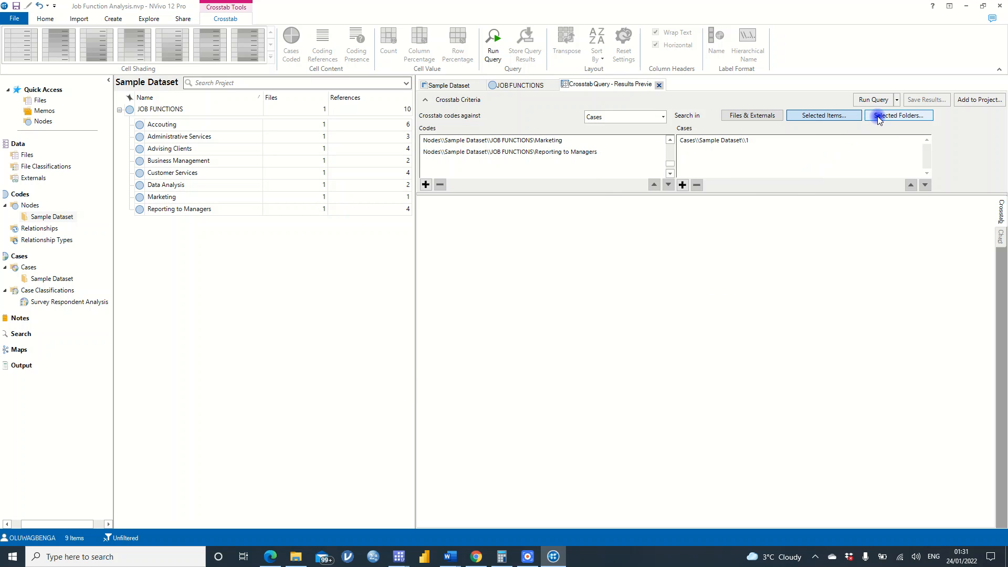
left_click(429, 201)
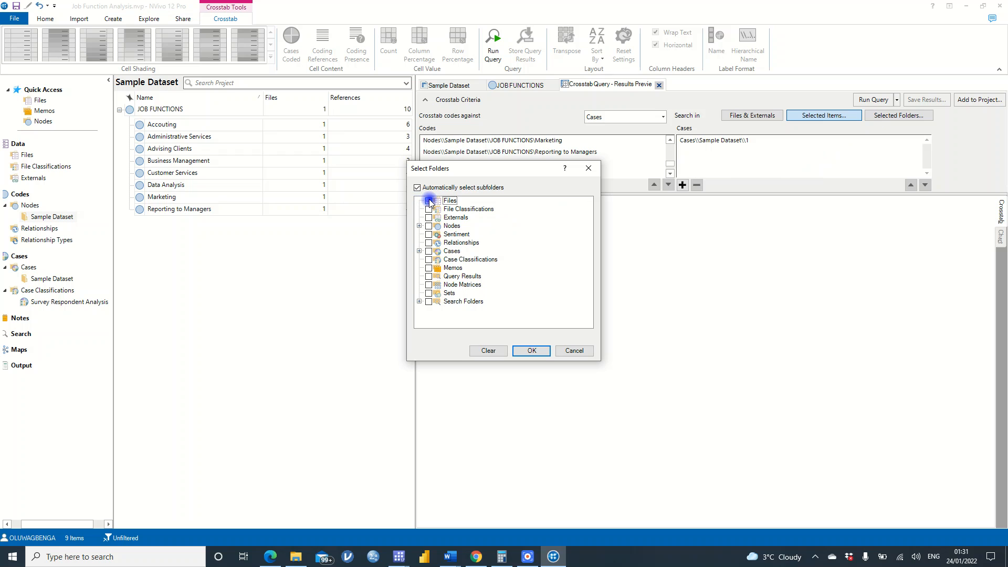
left_click(429, 226)
left_click(430, 252)
left_click(547, 352)
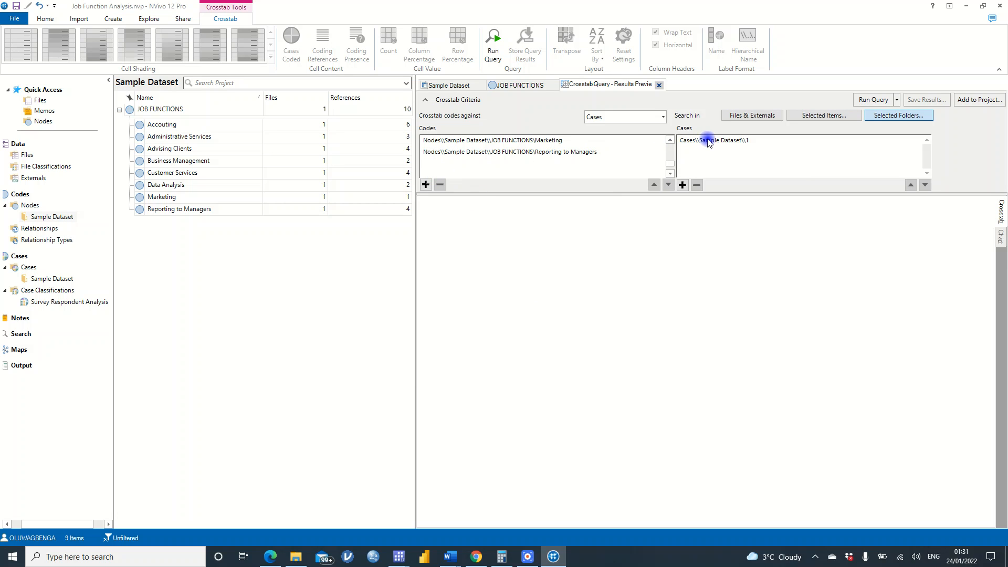
- Run the crosstab query and chart its results as a flat grouped column chart
left_click(884, 100)
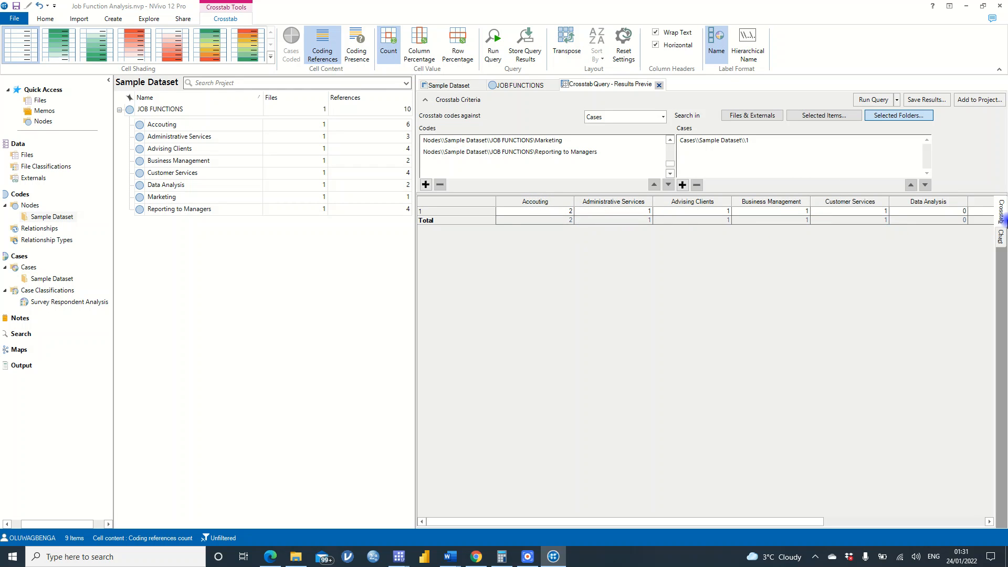
left_click(1002, 236)
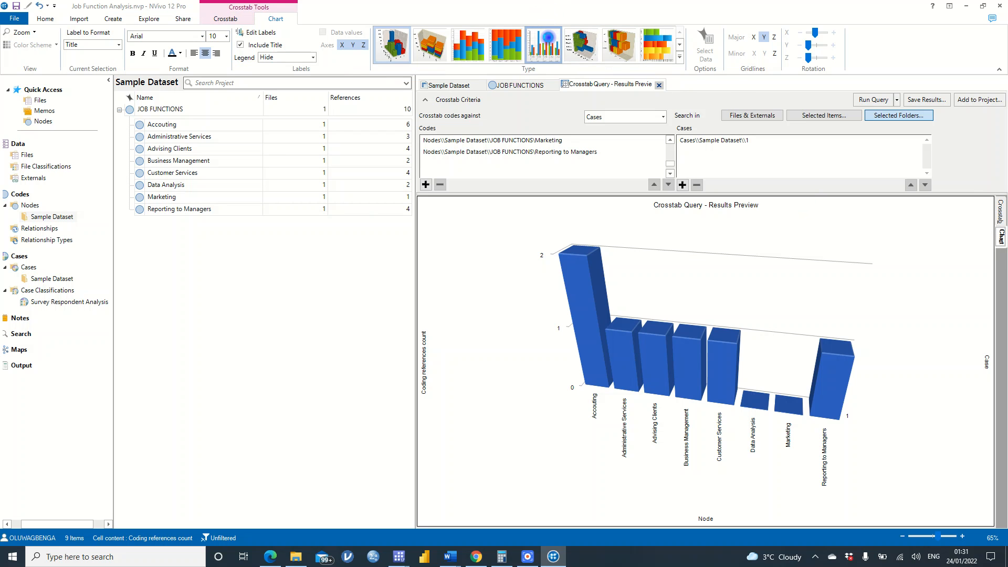
left_click(546, 42)
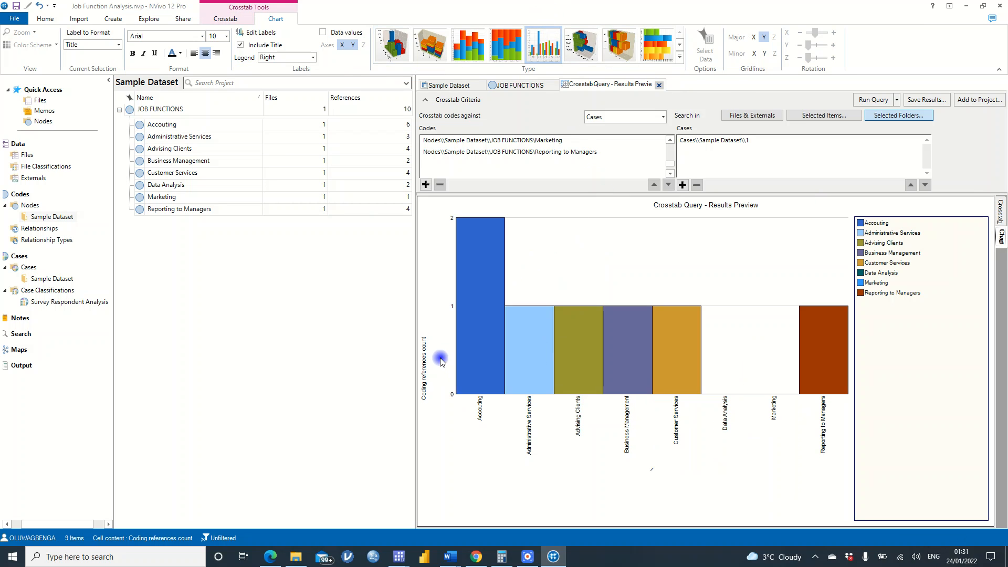
mouse_move(645, 322)
- Switch the crosstab to compare codes against attributes, choose Gender as Attribute 1, and run the query
left_click(1002, 216)
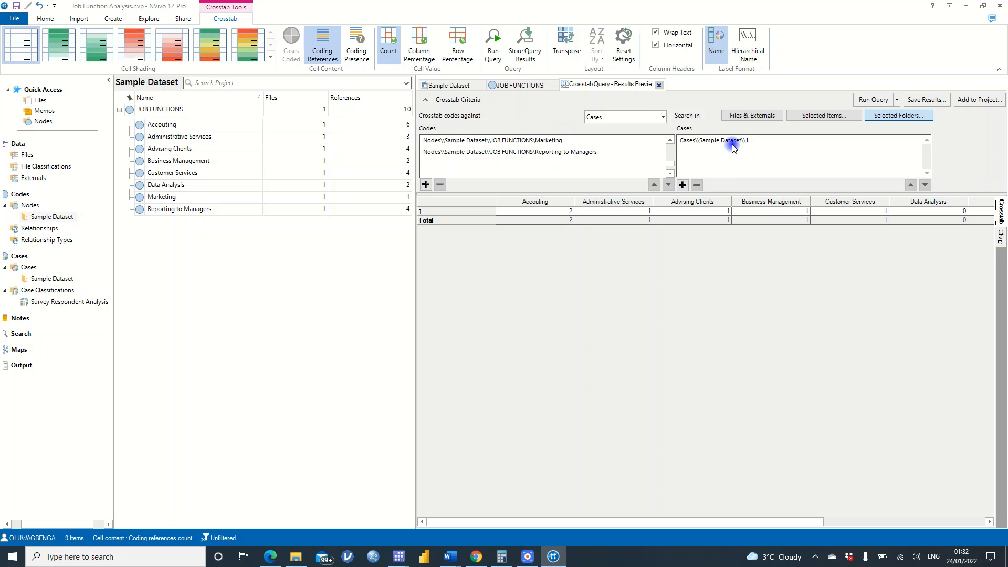
left_click(663, 118)
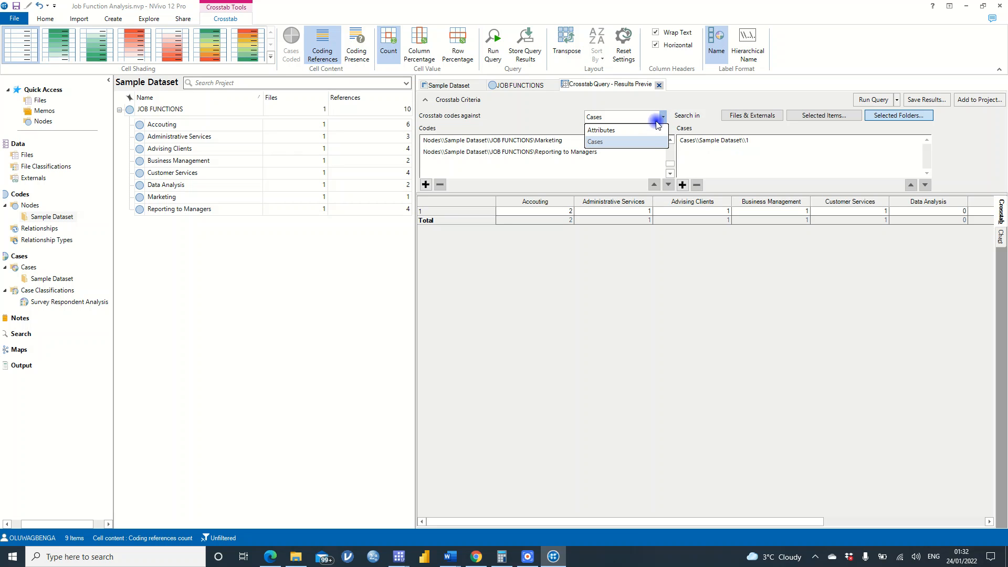
left_click(642, 129)
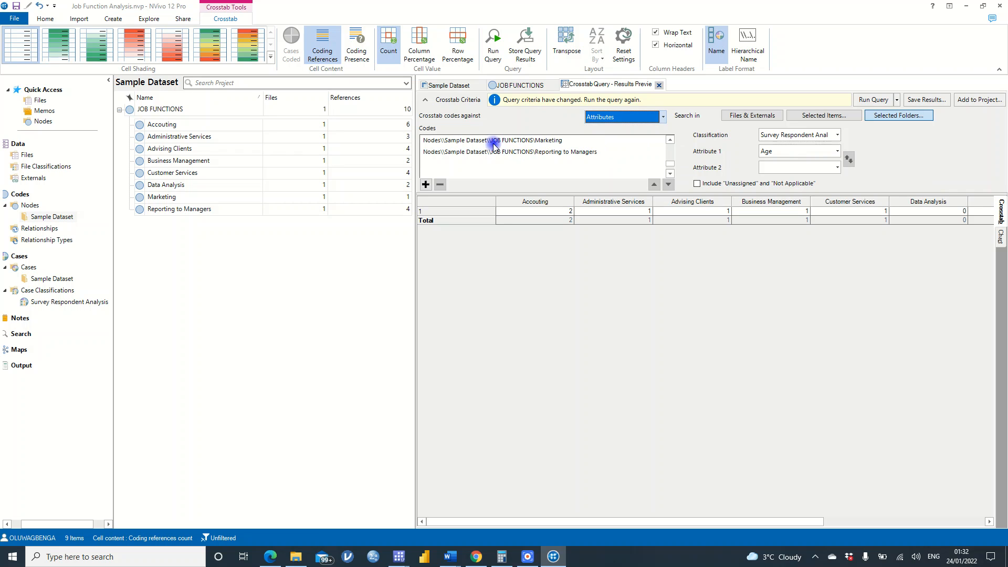
left_click(773, 153)
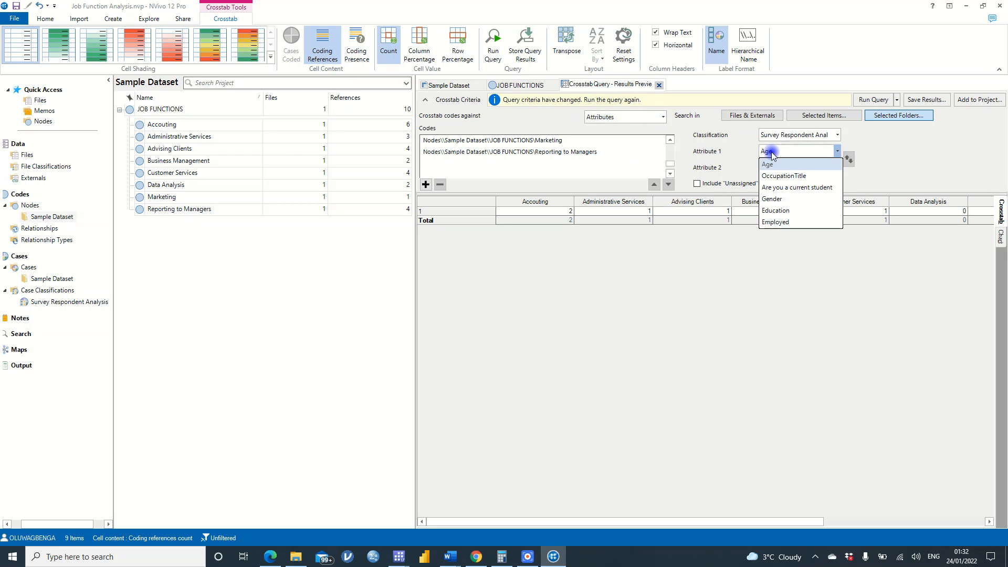
left_click(782, 200)
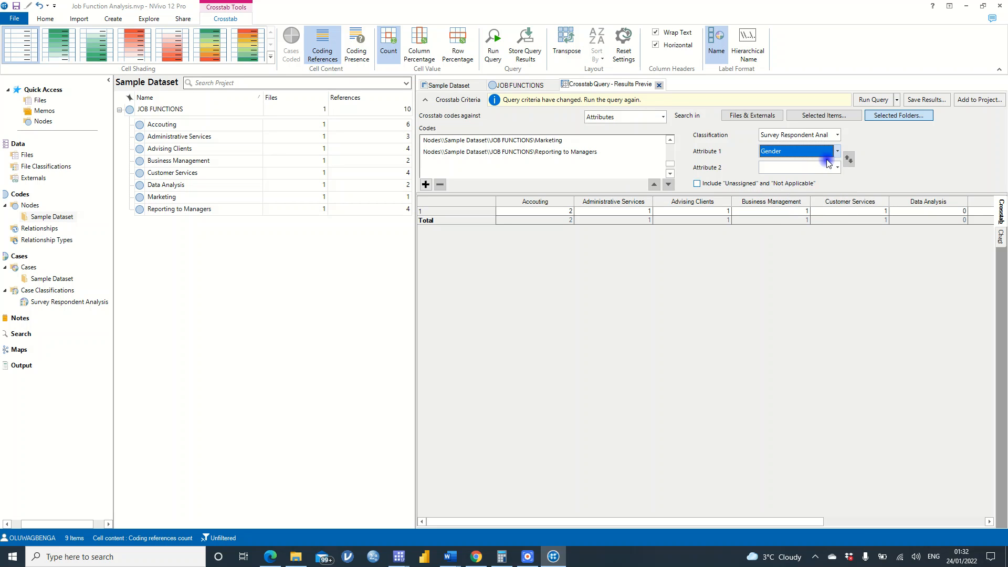
left_click(870, 99)
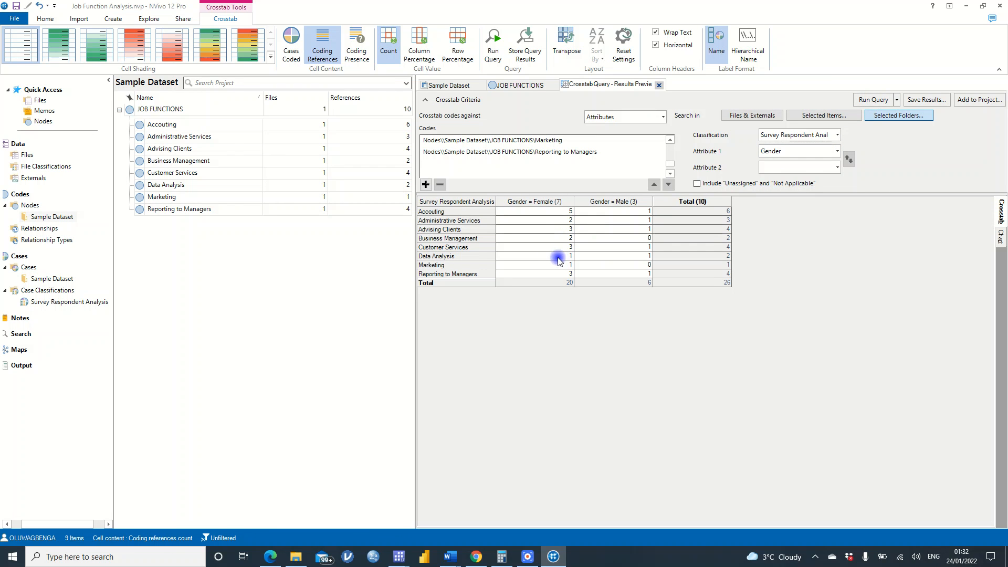
- Show the gender crosstab as a chart and examine the female and male bars for each job function
left_click(1002, 237)
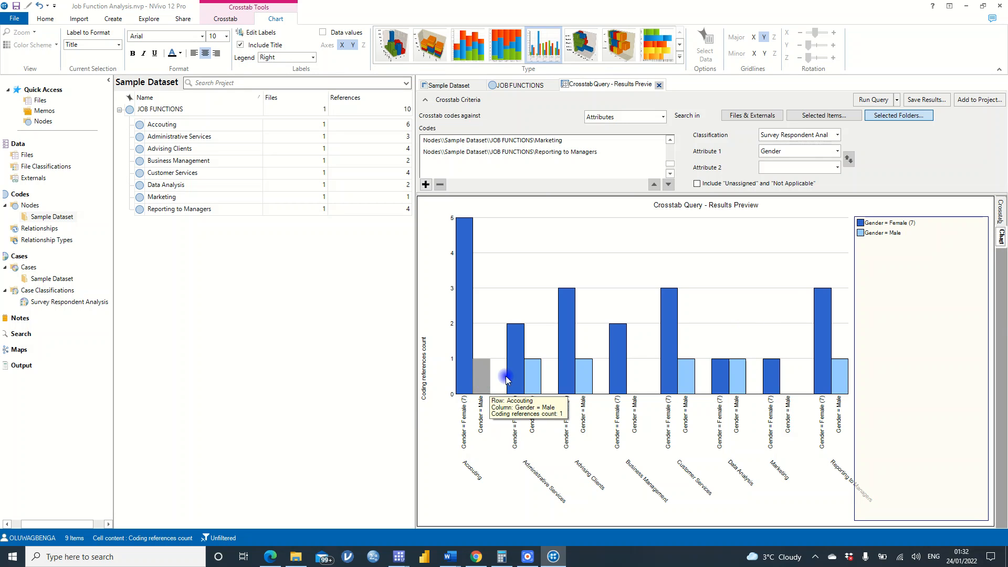
mouse_move(535, 380)
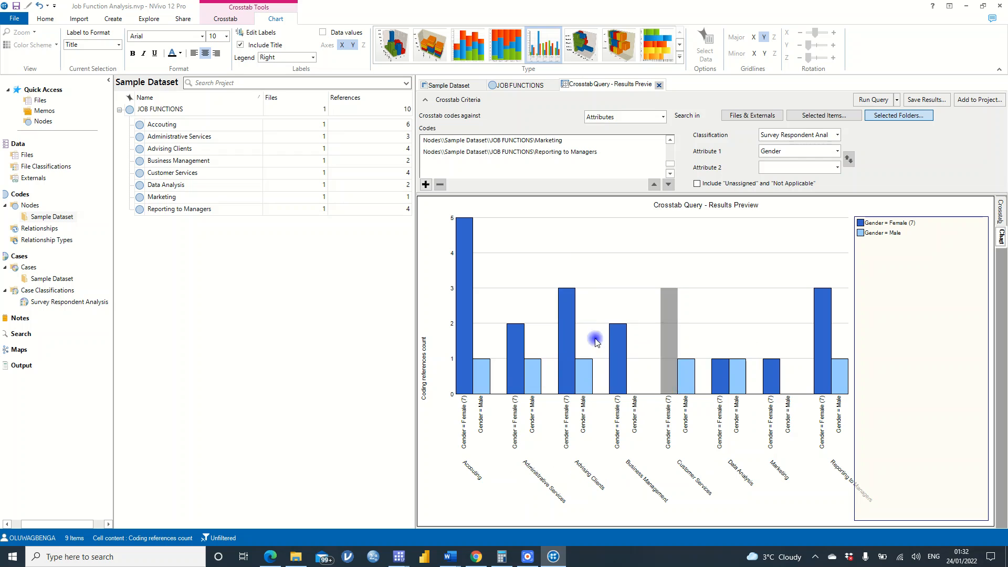
mouse_move(464, 296)
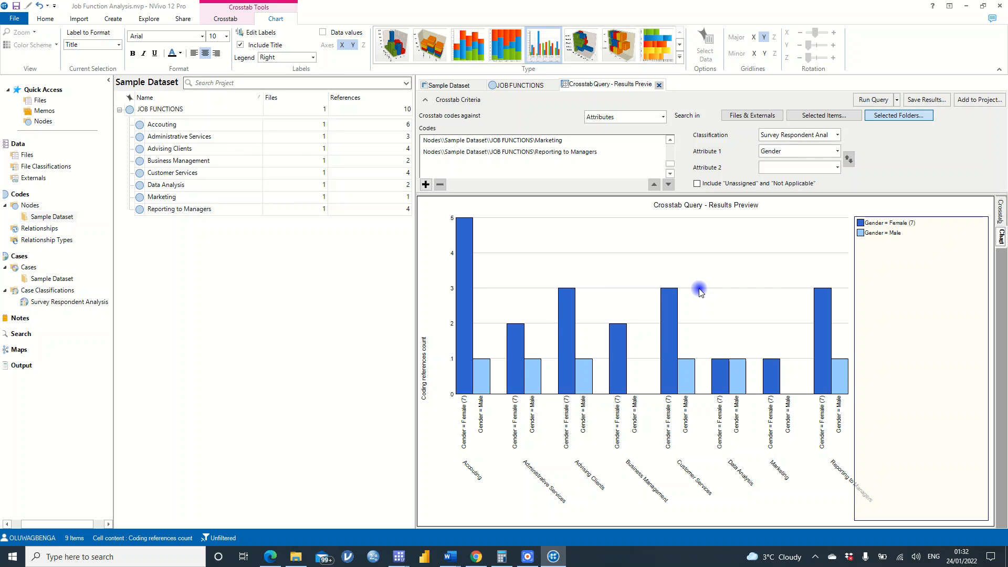
mouse_move(683, 294)
- Add "Are you a current student" as Attribute 2 alongside Gender, rerun the query and show the results as a chart
left_click(837, 152)
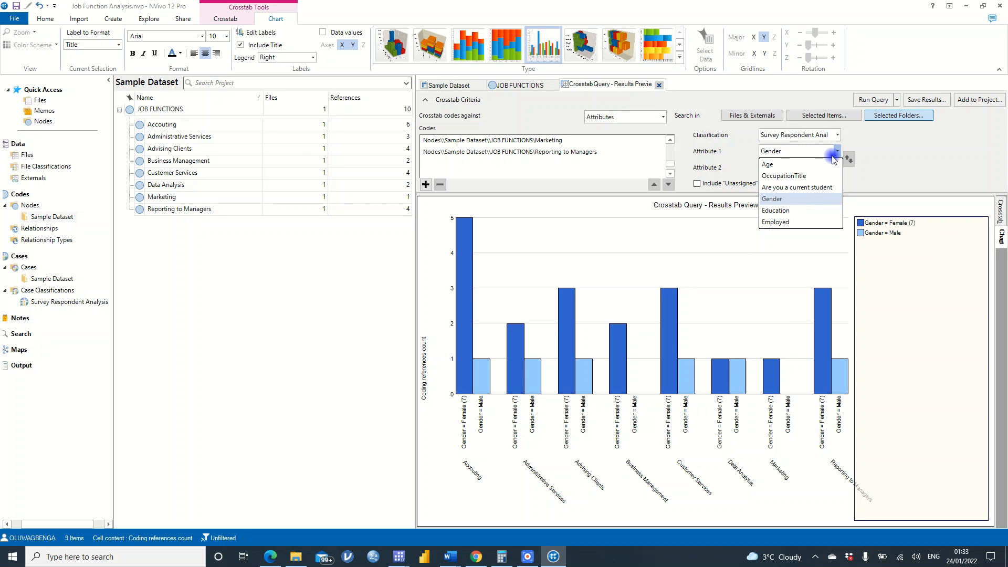
left_click(836, 152)
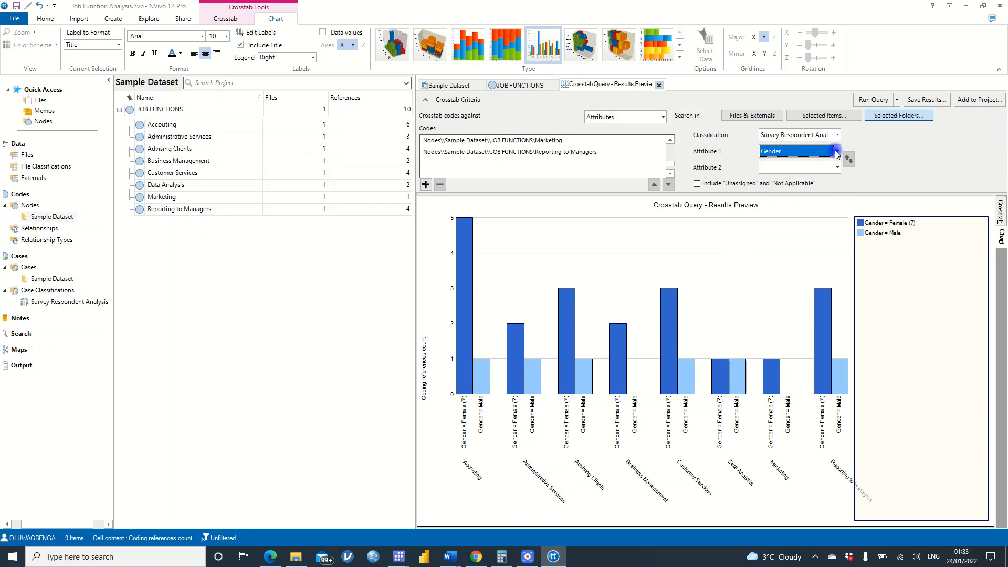
left_click(836, 167)
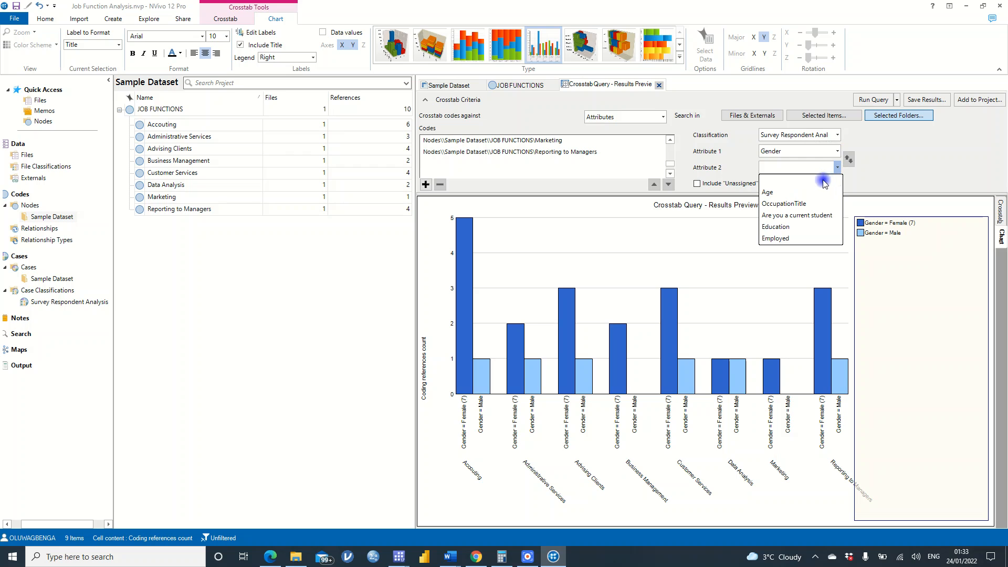
left_click(812, 214)
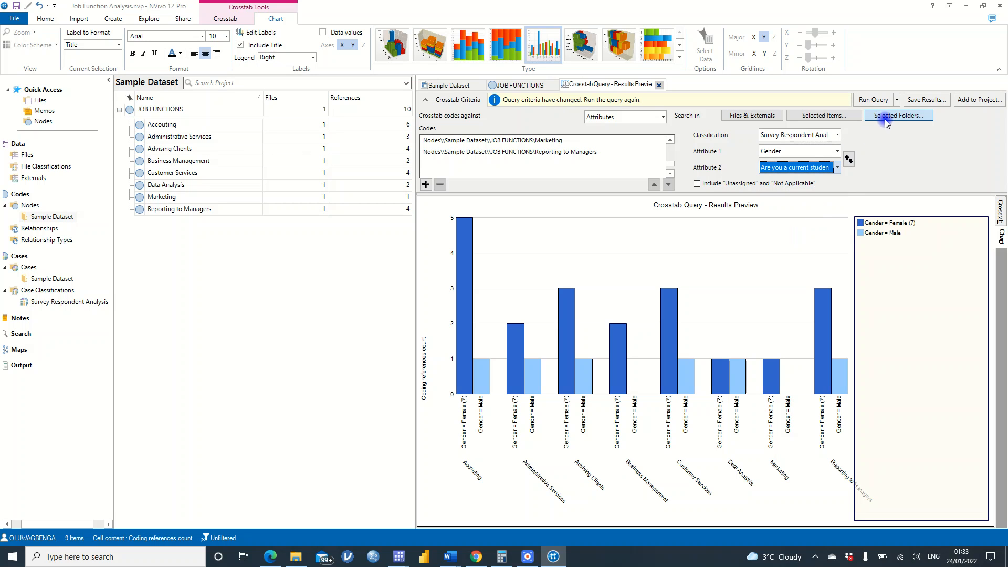
left_click(875, 100)
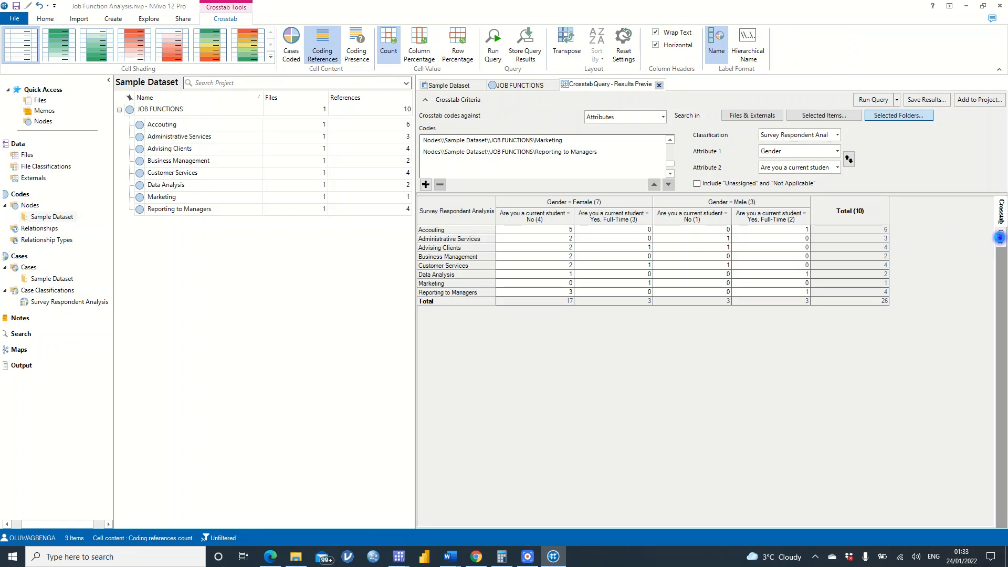
left_click(1001, 237)
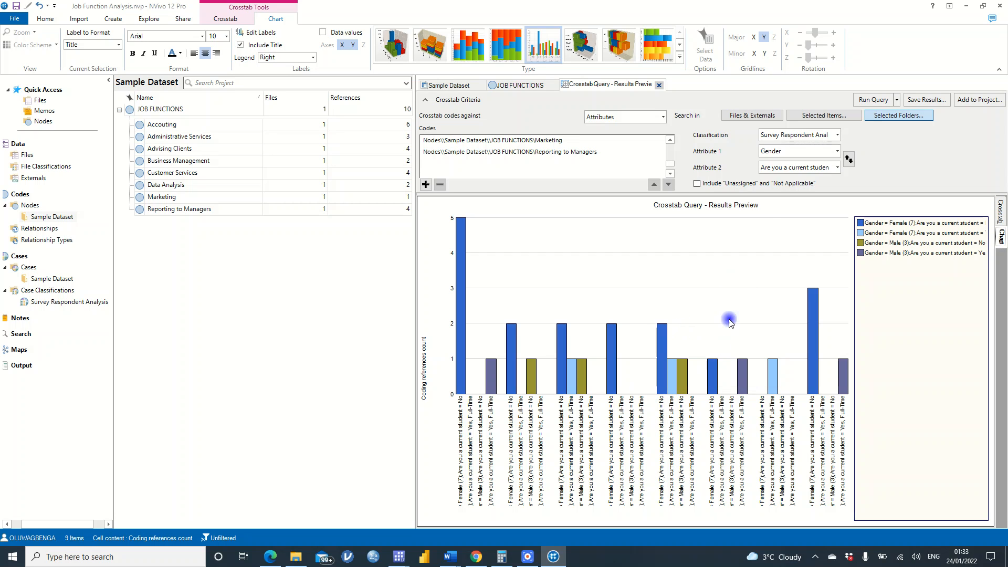
- Change Attribute 2 to Age alongside Gender, rerun the crosstab query and show the results as a chart
left_click(777, 167)
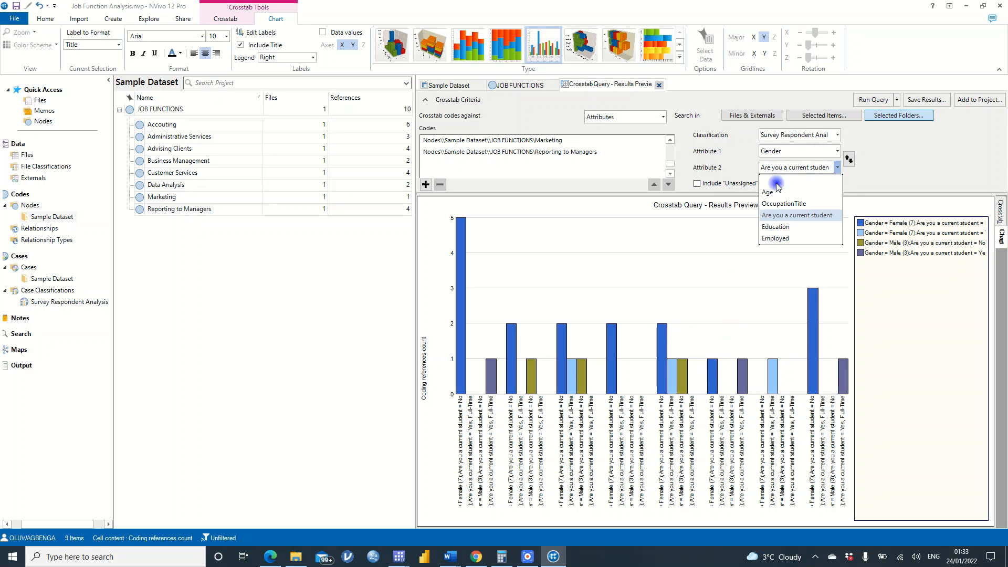
left_click(777, 194)
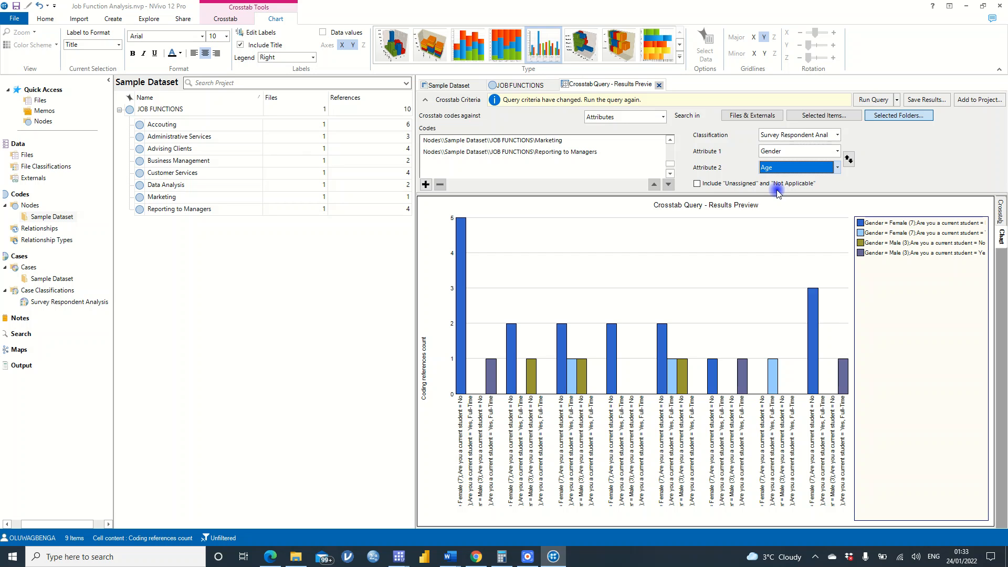
left_click(874, 100)
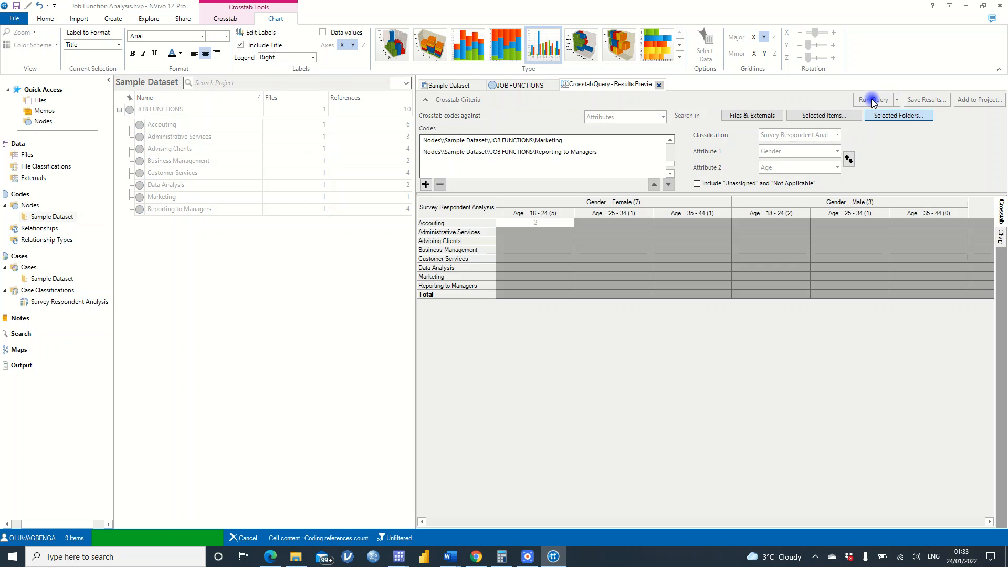
left_click(999, 233)
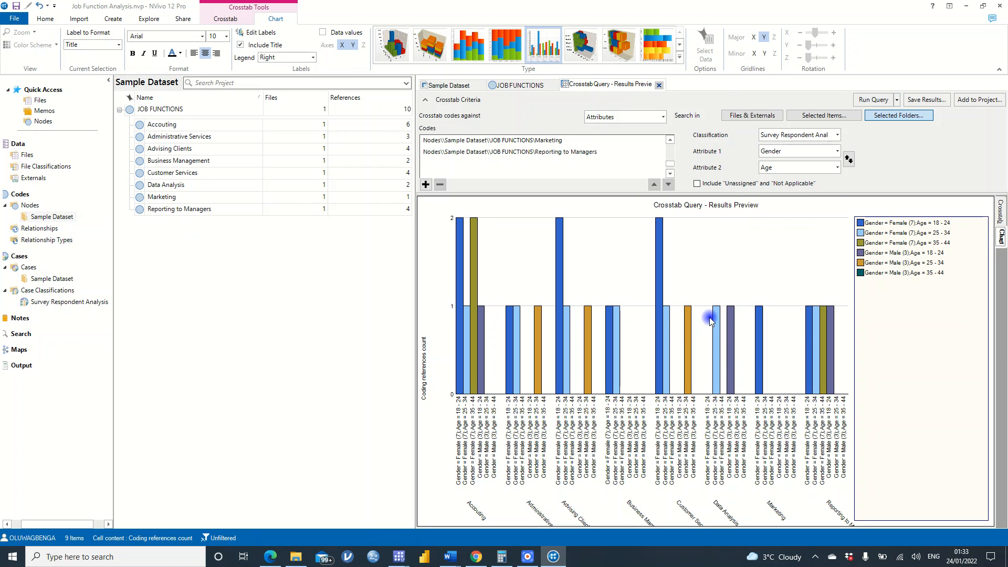
- Clear Attribute 2 in the crosstab criteria so that it is blank
left_click(772, 168)
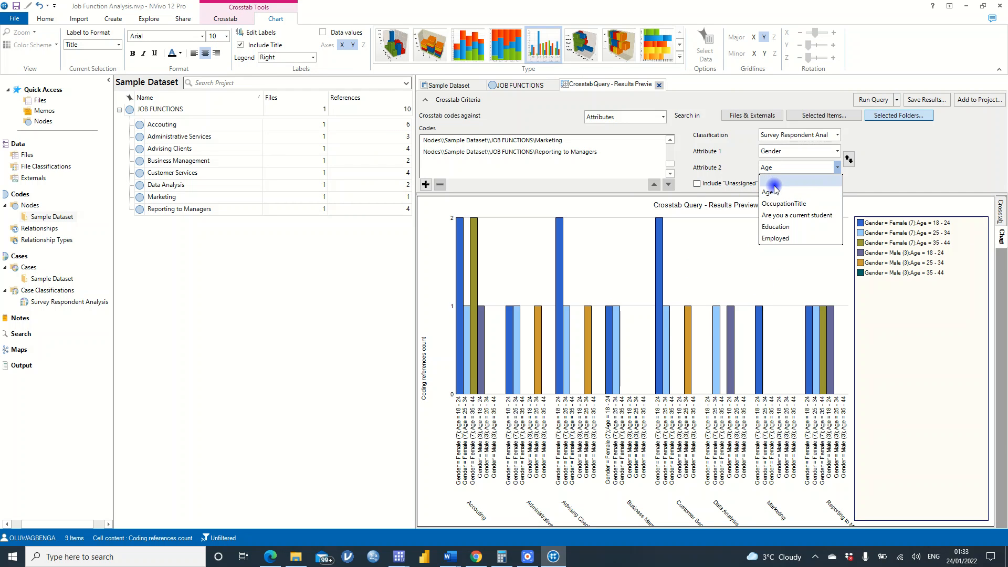
left_click(775, 189)
left_click(782, 153)
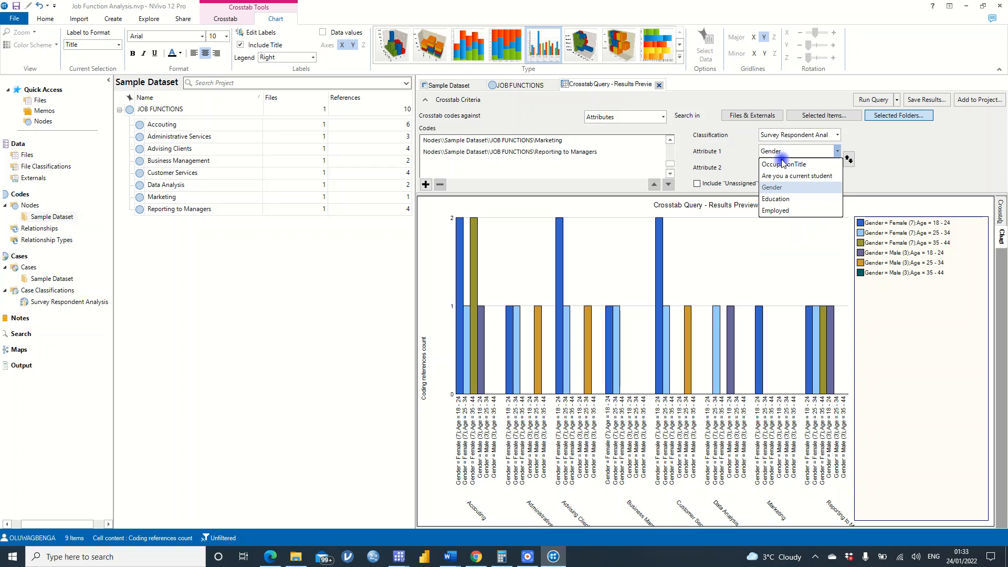
left_click(782, 153)
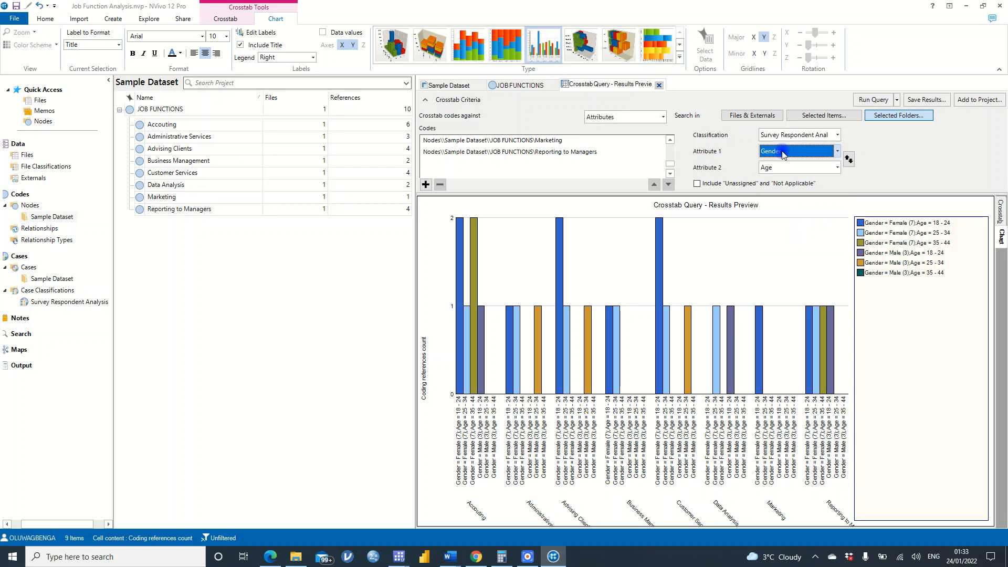
left_click(838, 151)
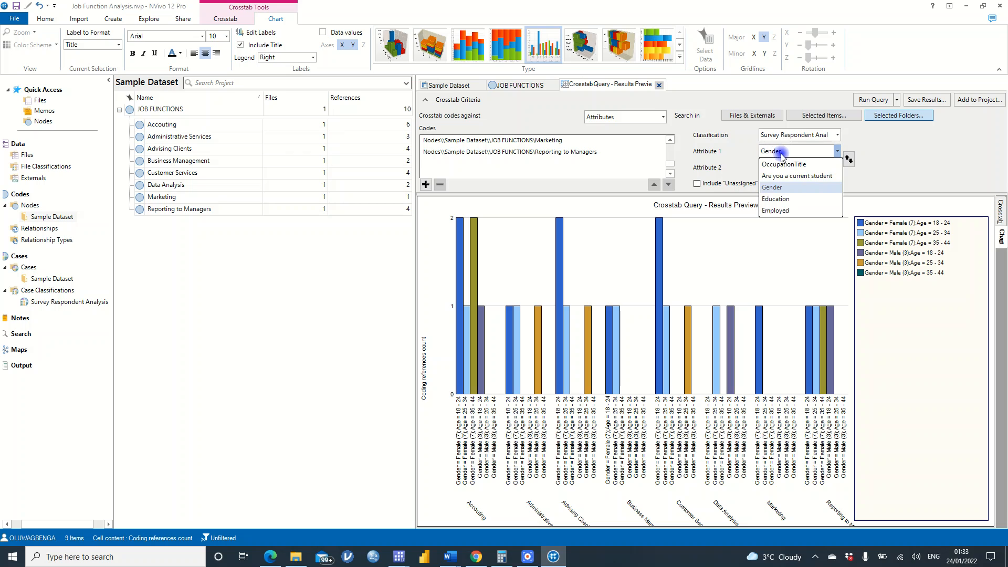
left_click(865, 163)
left_click(838, 167)
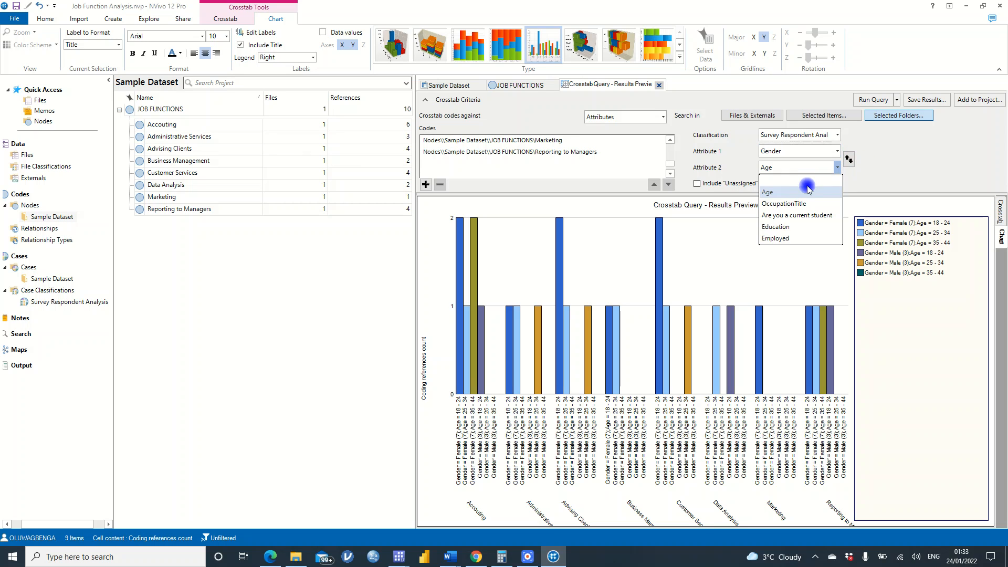
left_click(807, 191)
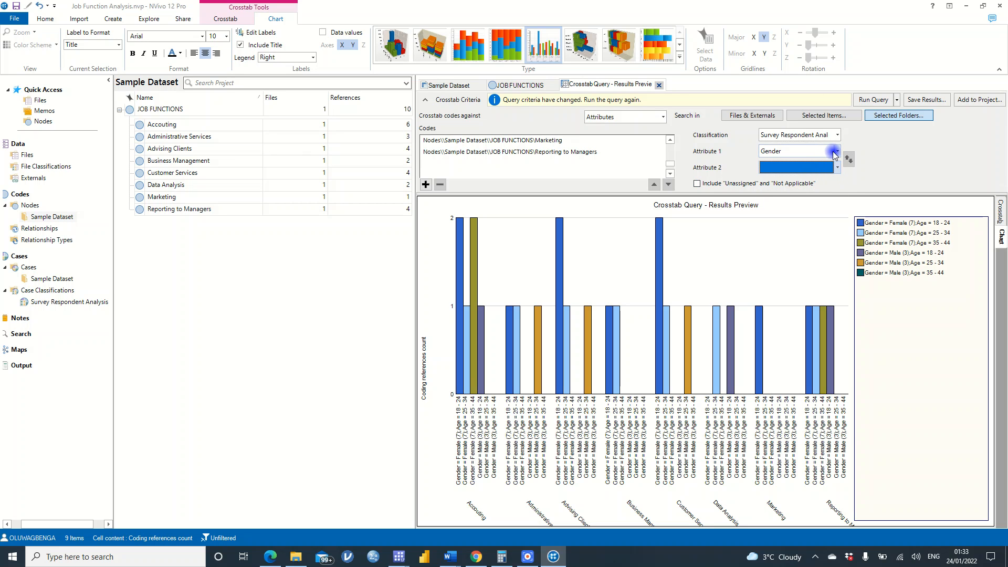
- Set Attribute 1 to Age, rerun the crosstab query and show the results as a chart
left_click(837, 151)
left_click(824, 161)
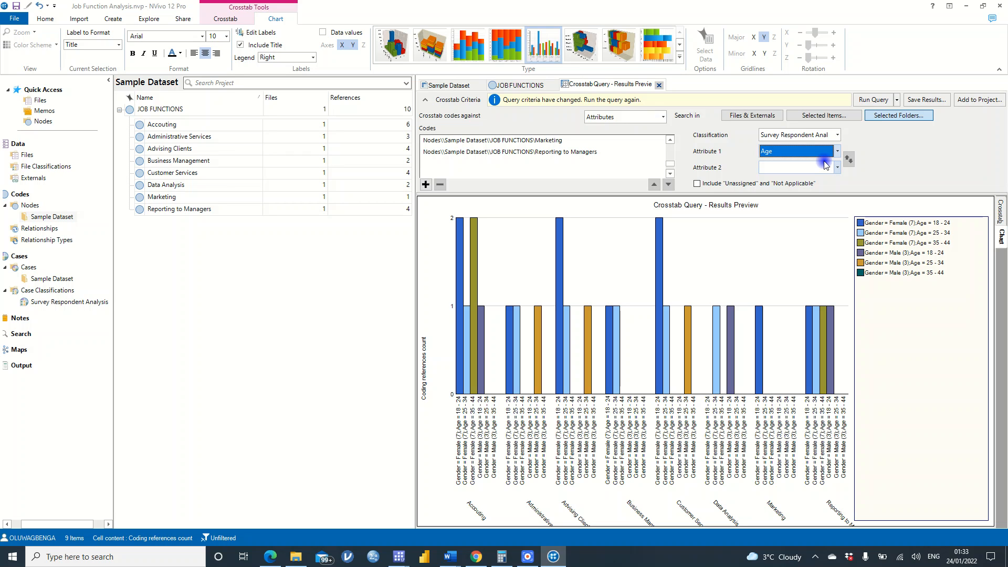
left_click(870, 100)
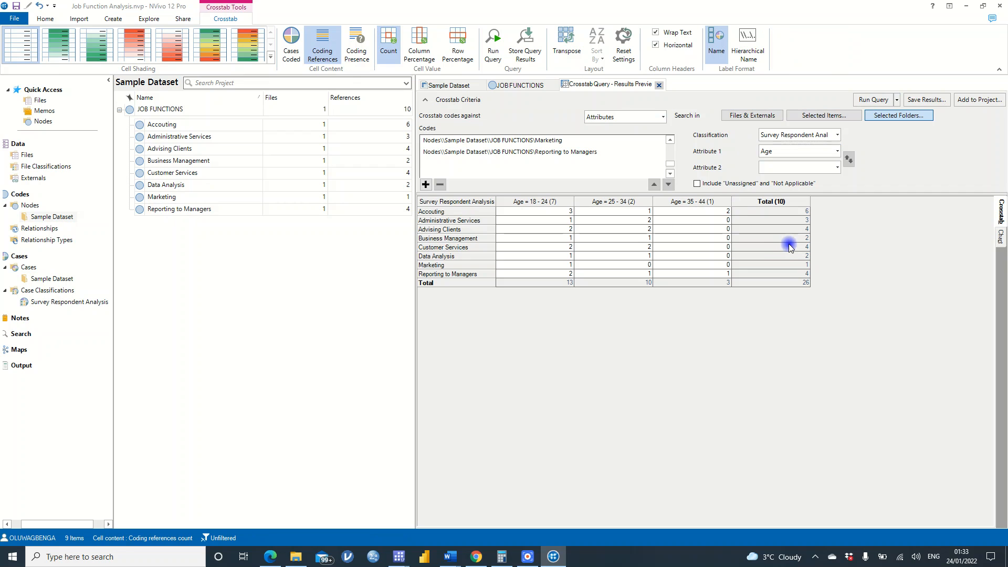
left_click(1000, 239)
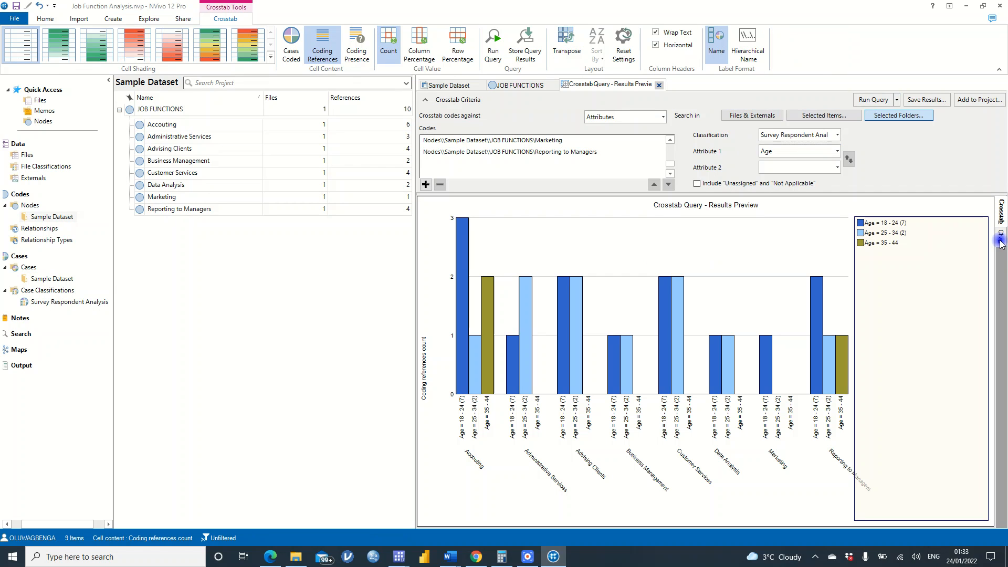
- Change the cell value of the age crosstab chart to Row Percentage
right_click(513, 338)
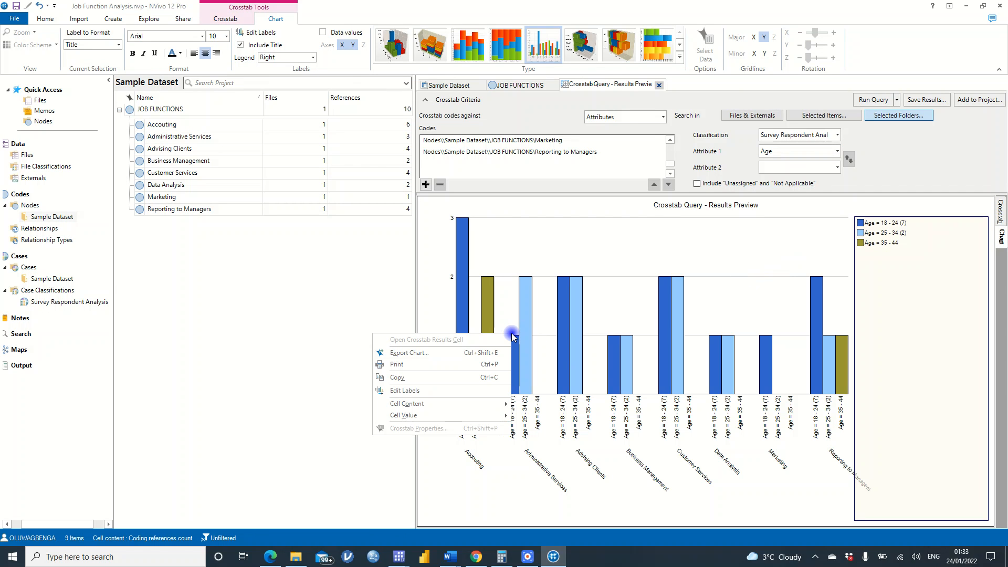
mouse_move(462, 416)
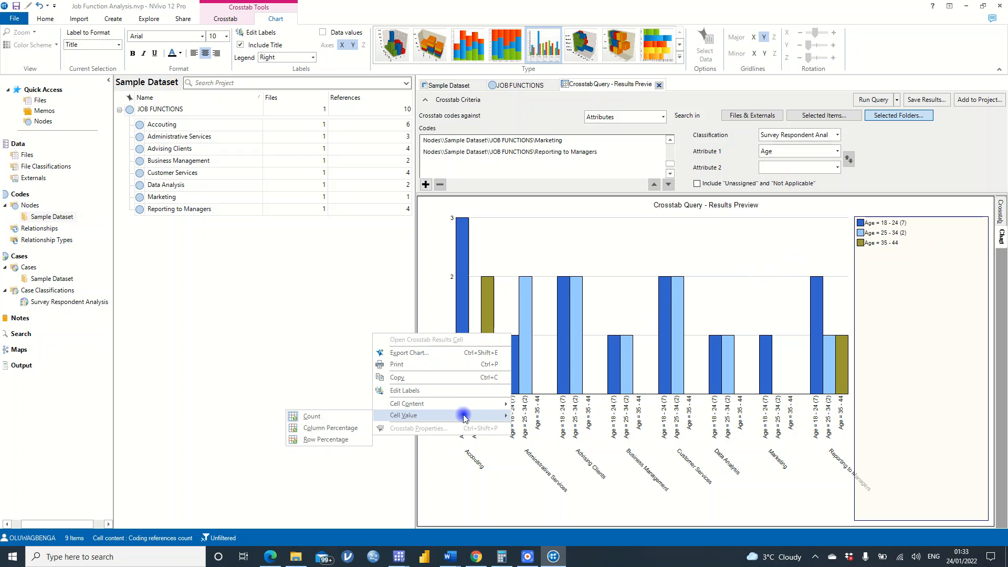
left_click(349, 440)
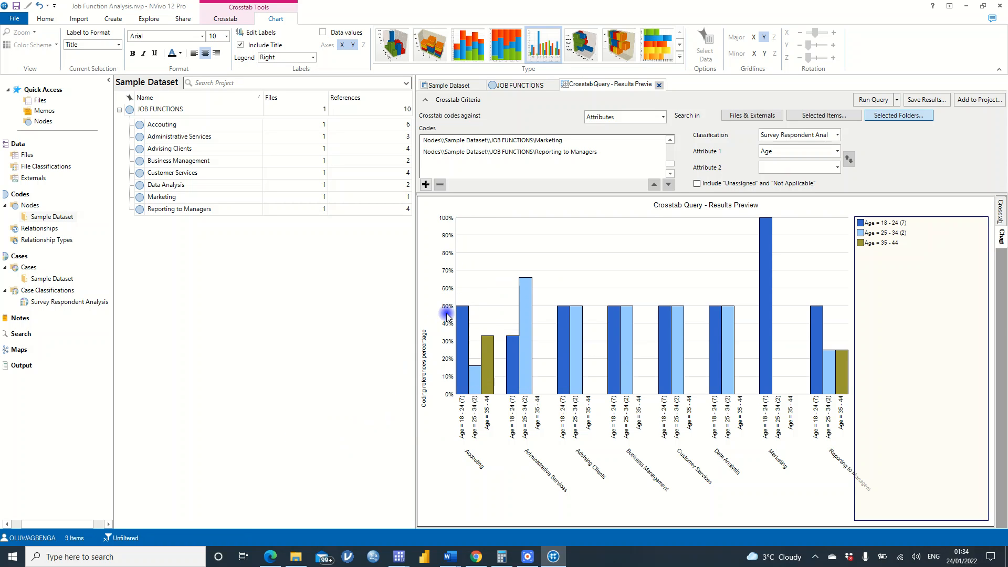
- Review the chart's cell value options and its editable title and axis labels, leaving them as they are
right_click(476, 317)
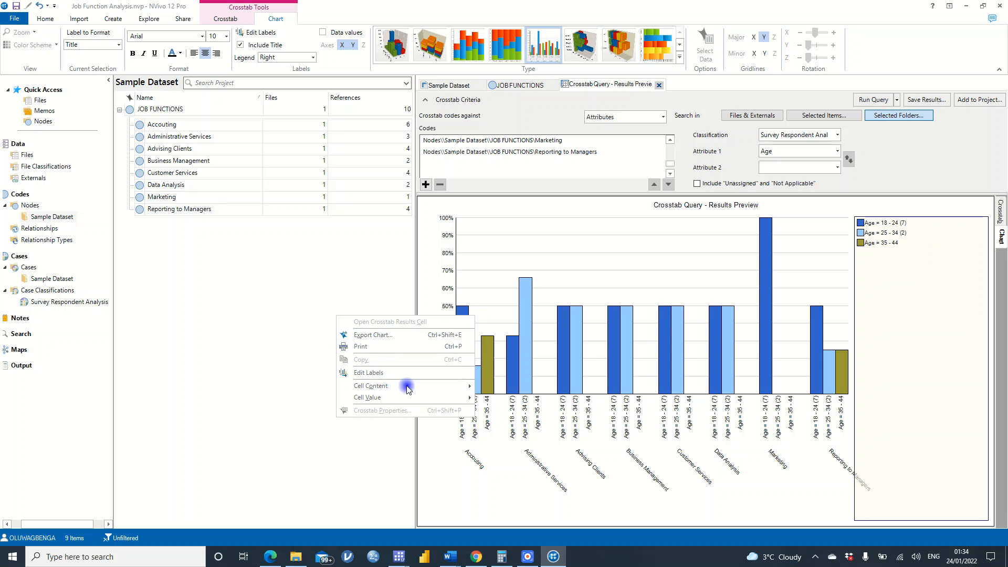
mouse_move(406, 397)
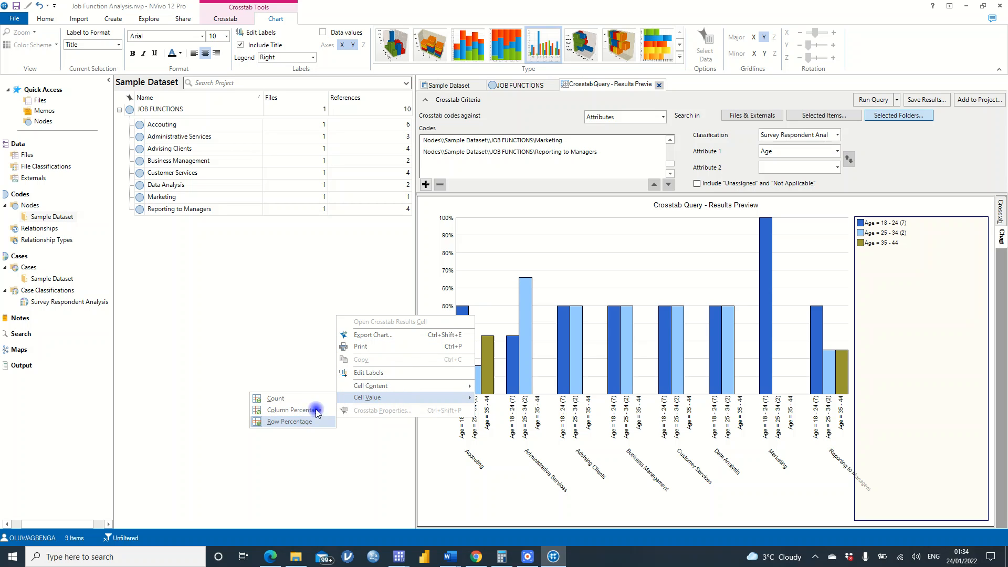
left_click(395, 376)
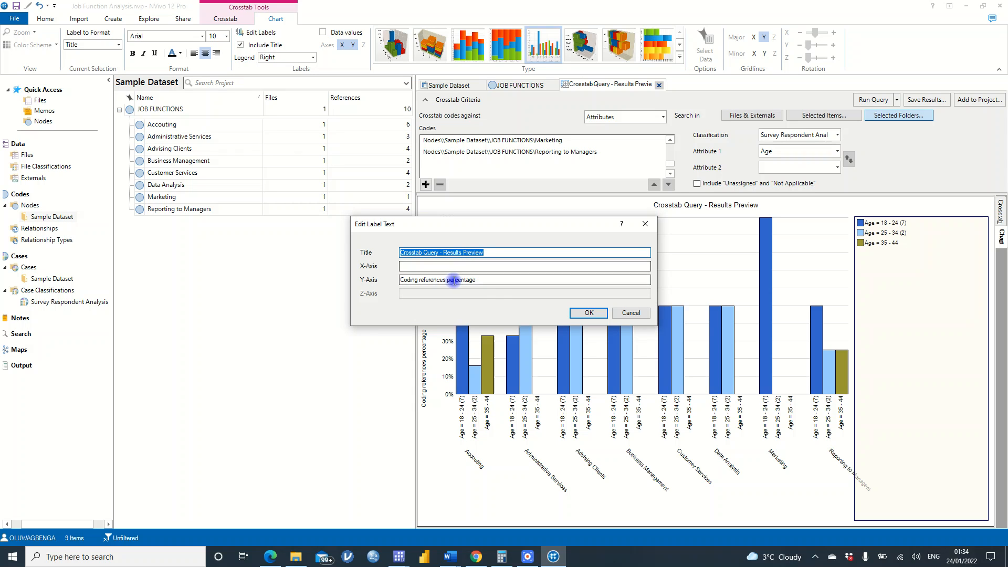
left_click(625, 313)
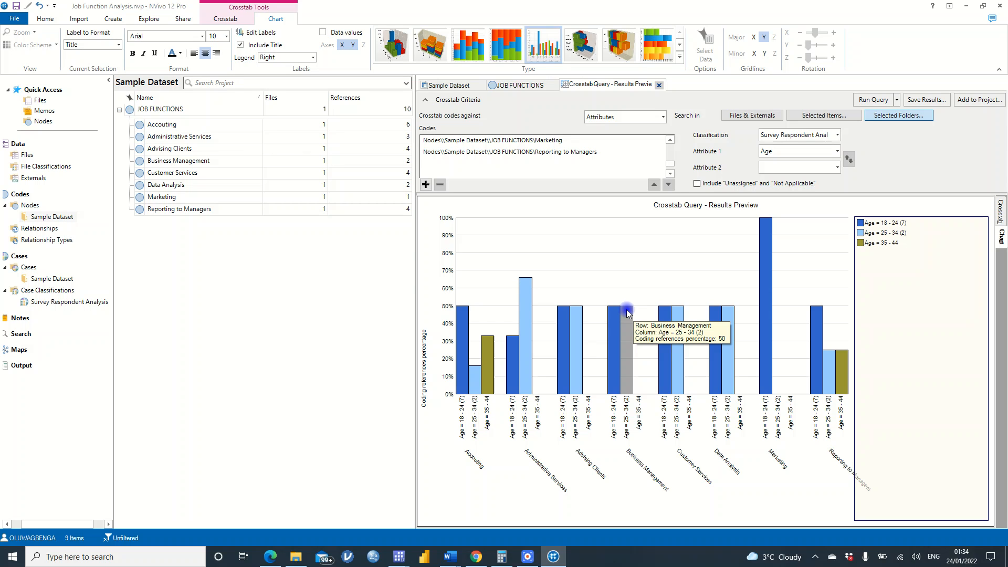
- Review the Sample Dataset file and its job function nodes, and open the Survey Respondent Analysis classification sheet
left_click(28, 156)
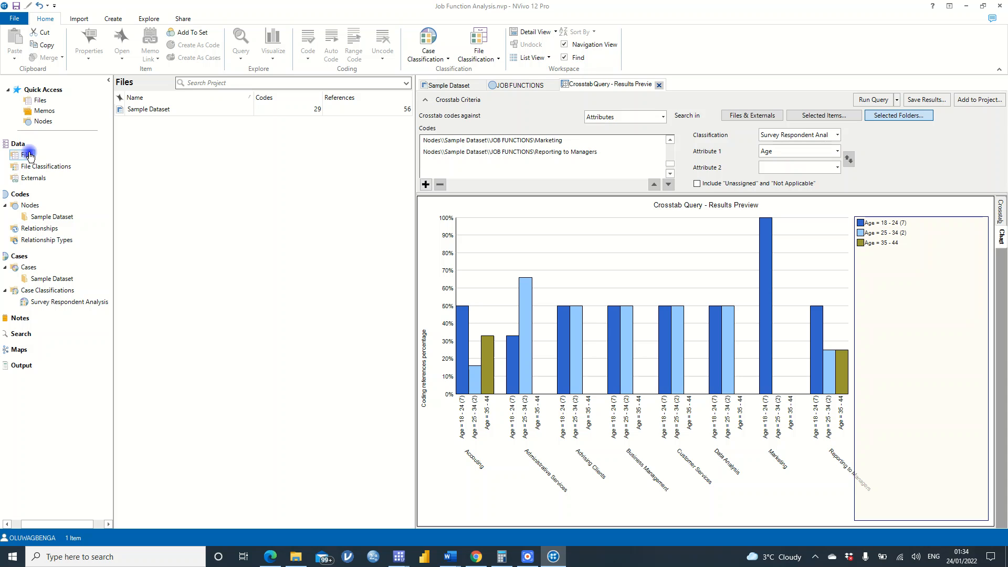
right_click(155, 110)
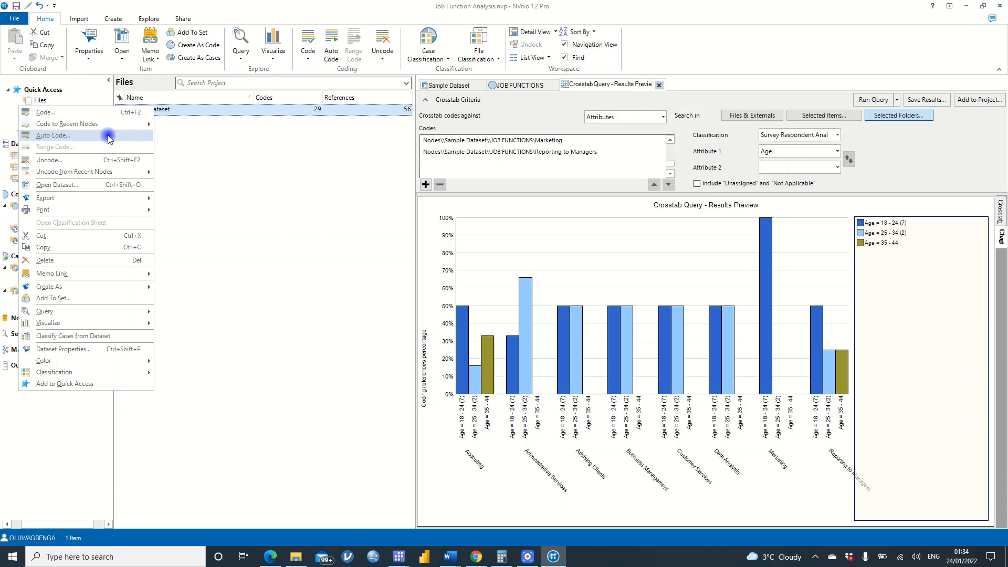
left_click(206, 153)
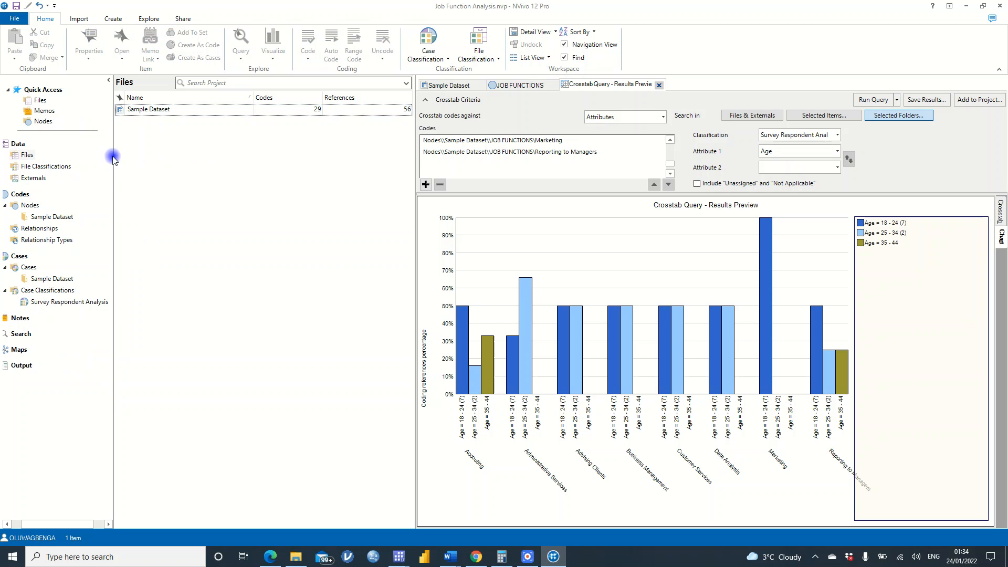
left_click(42, 217)
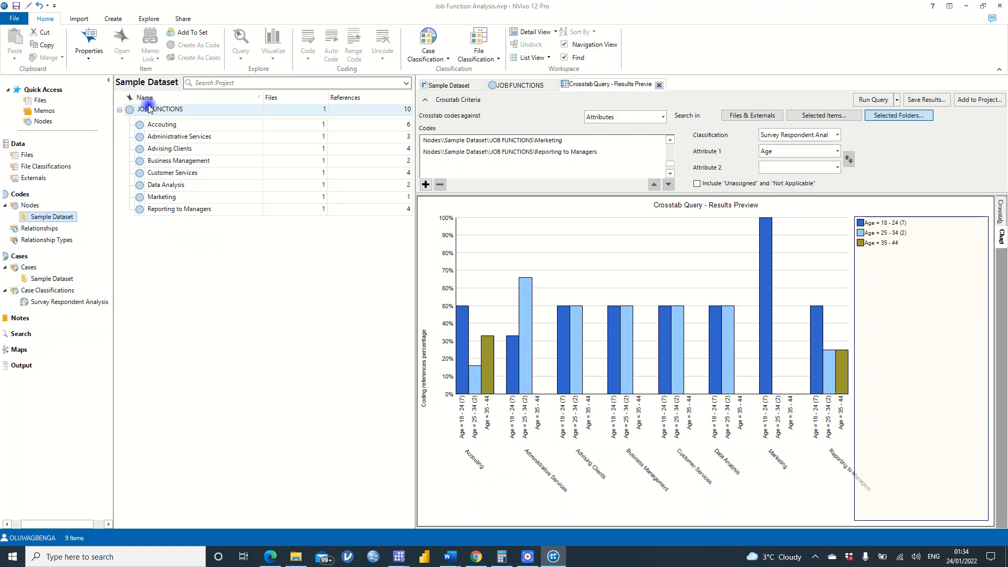
double_click(86, 303)
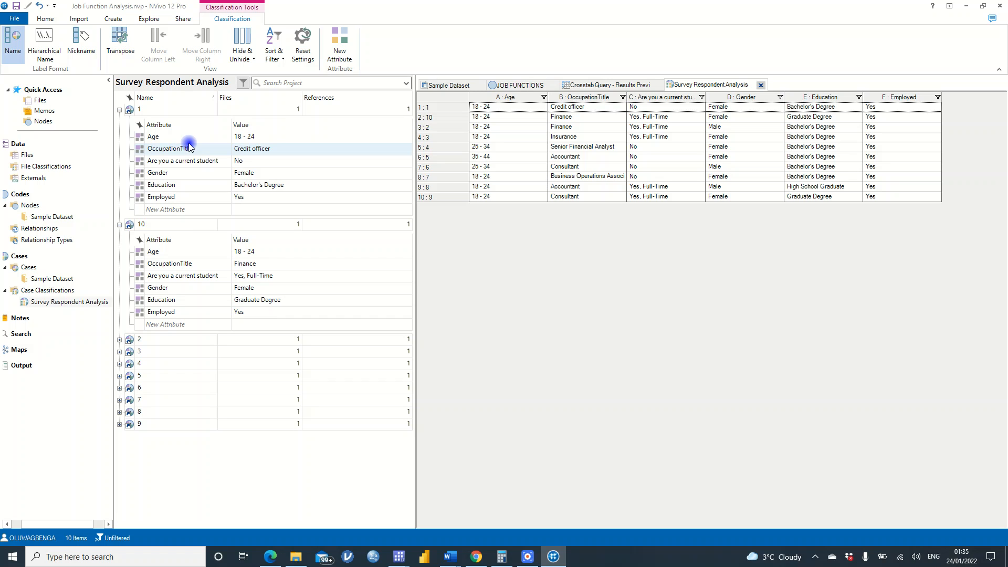
- Run a Word Frequency query on files and externals for the 1000 most frequent words with a minimum length of 3
left_click(149, 19)
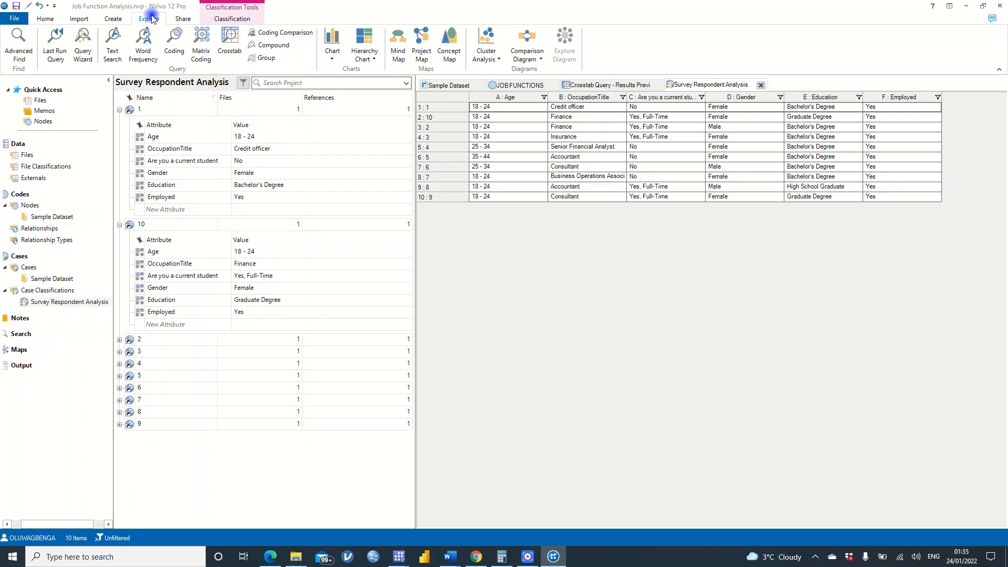
left_click(138, 42)
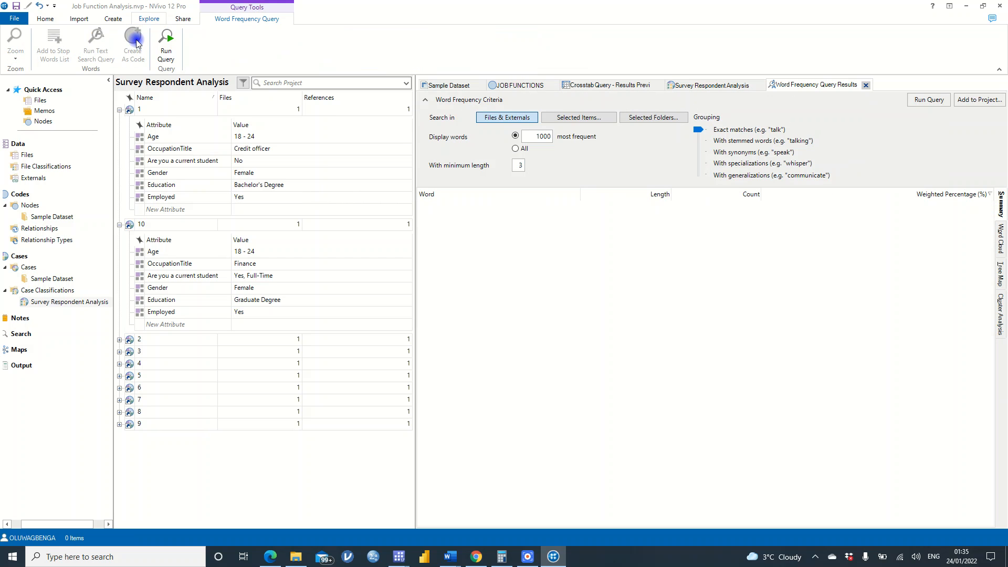
left_click(397, 110)
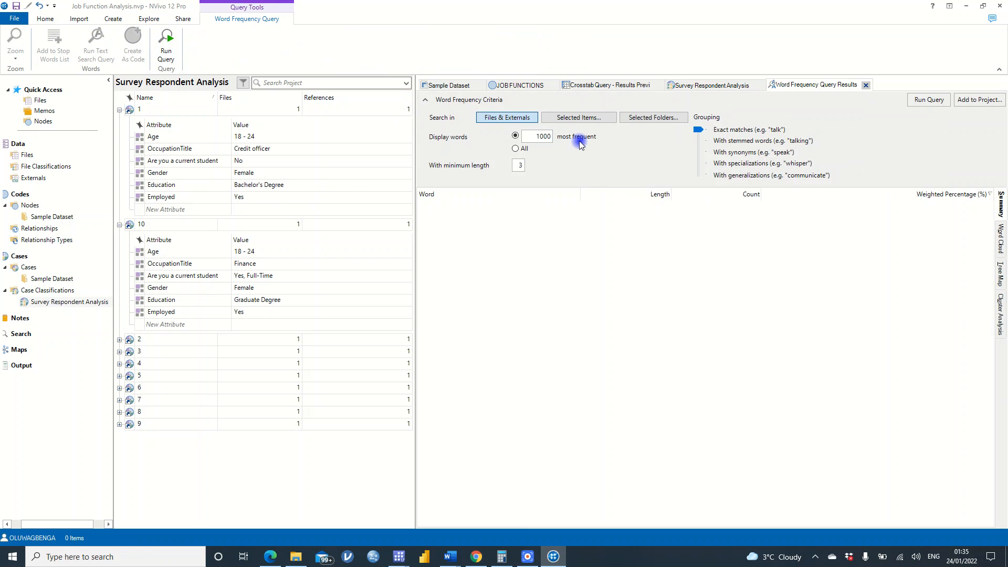
left_click(928, 102)
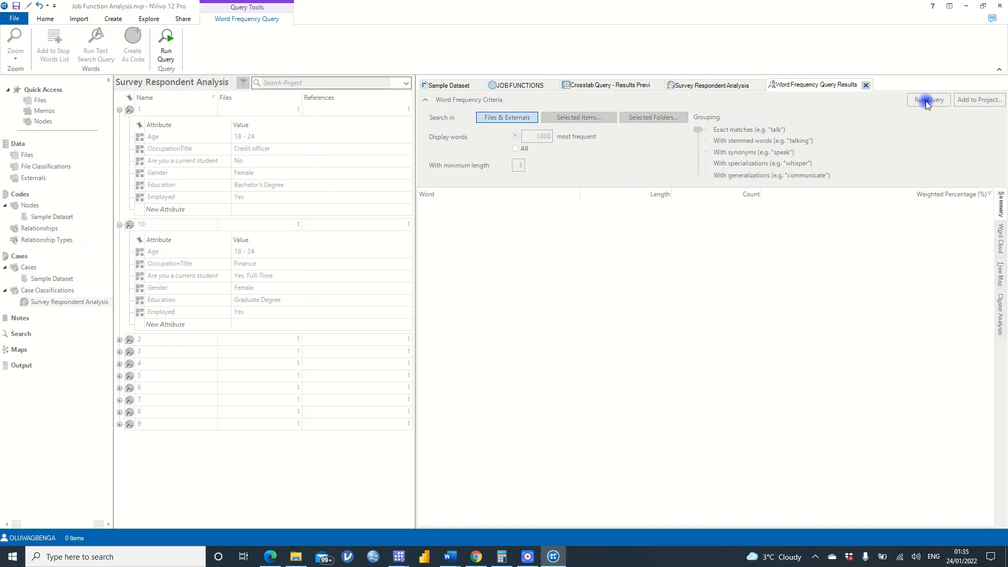
- Show the word frequency results as a word cloud and apply the orange-and-blue style with a white background
left_click(1001, 244)
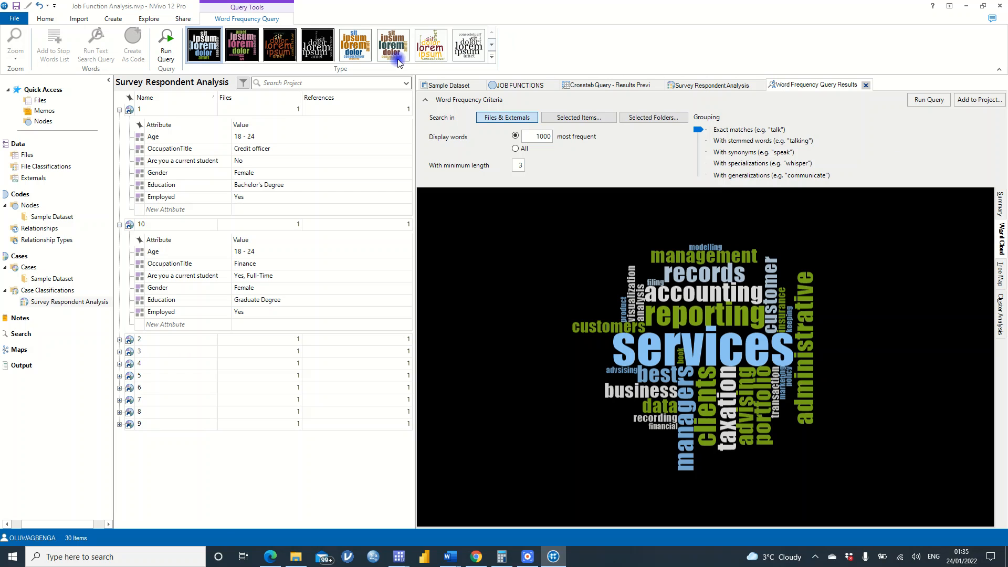
left_click(355, 52)
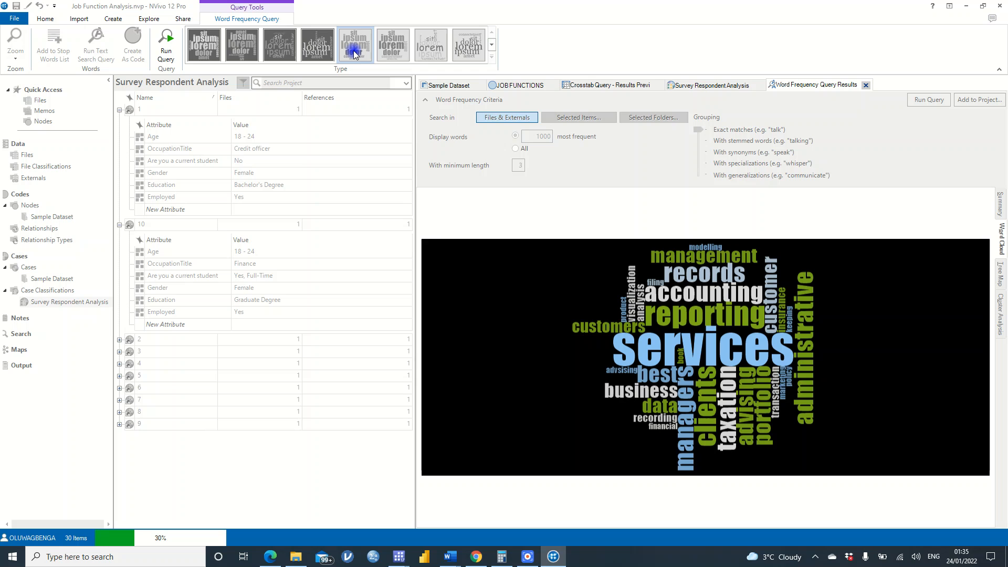